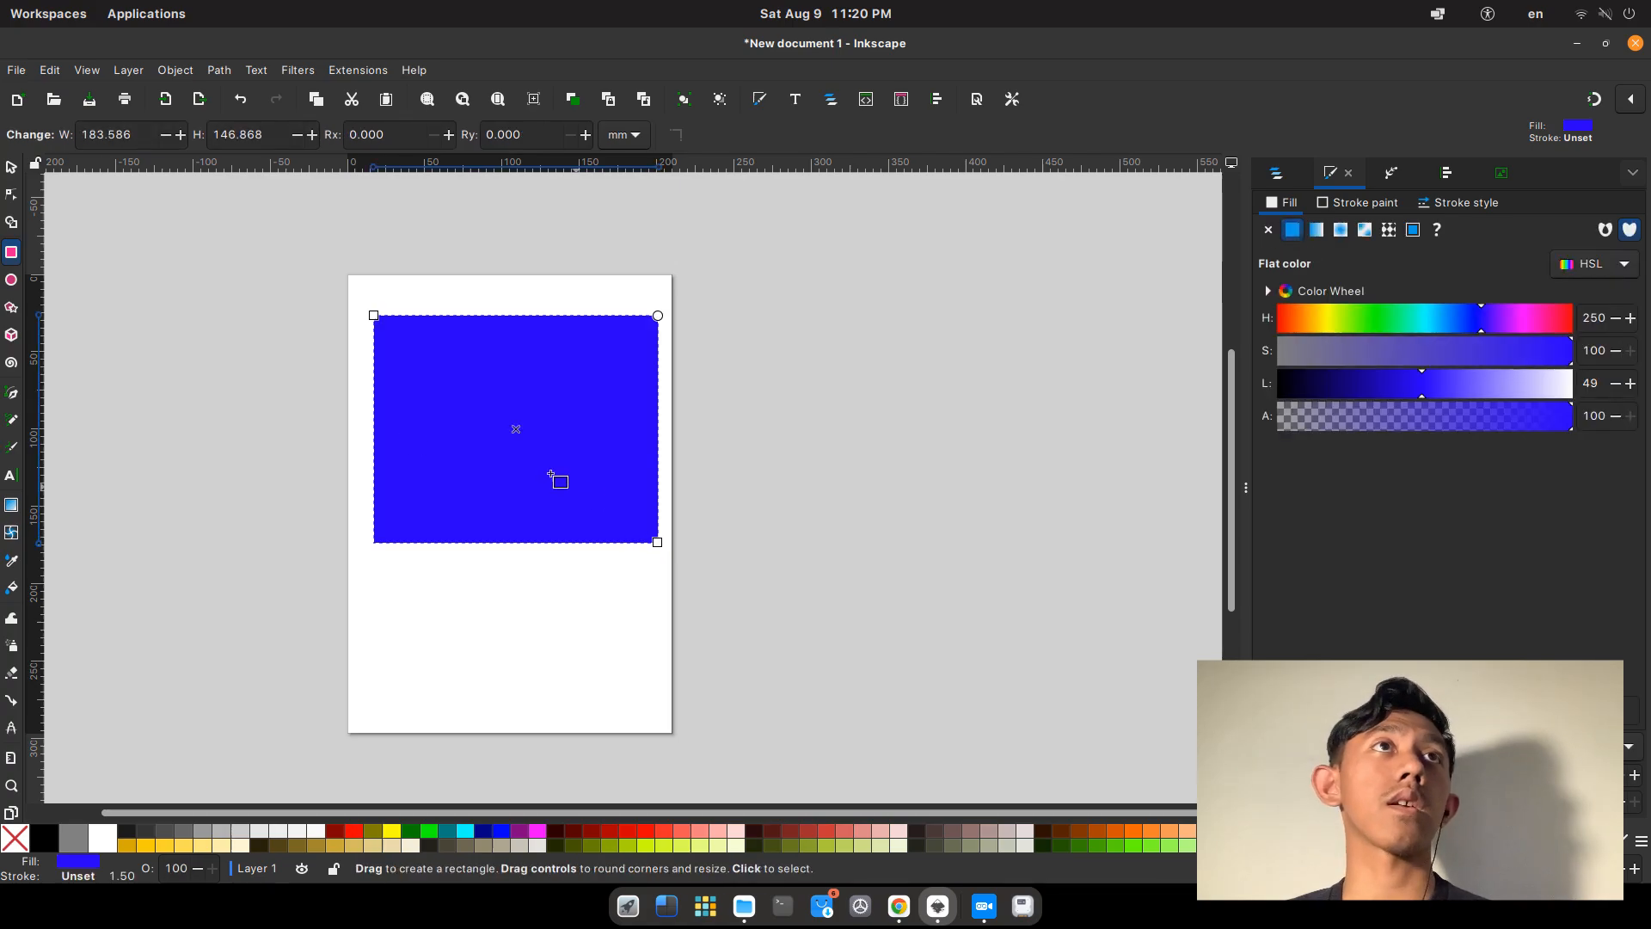
Move the blue rectangle slightly up and left on the page, to about X 15.58 mm and Y 25.03 mm, and deselect it.
click(11, 167)
drag(516, 427, 513, 425)
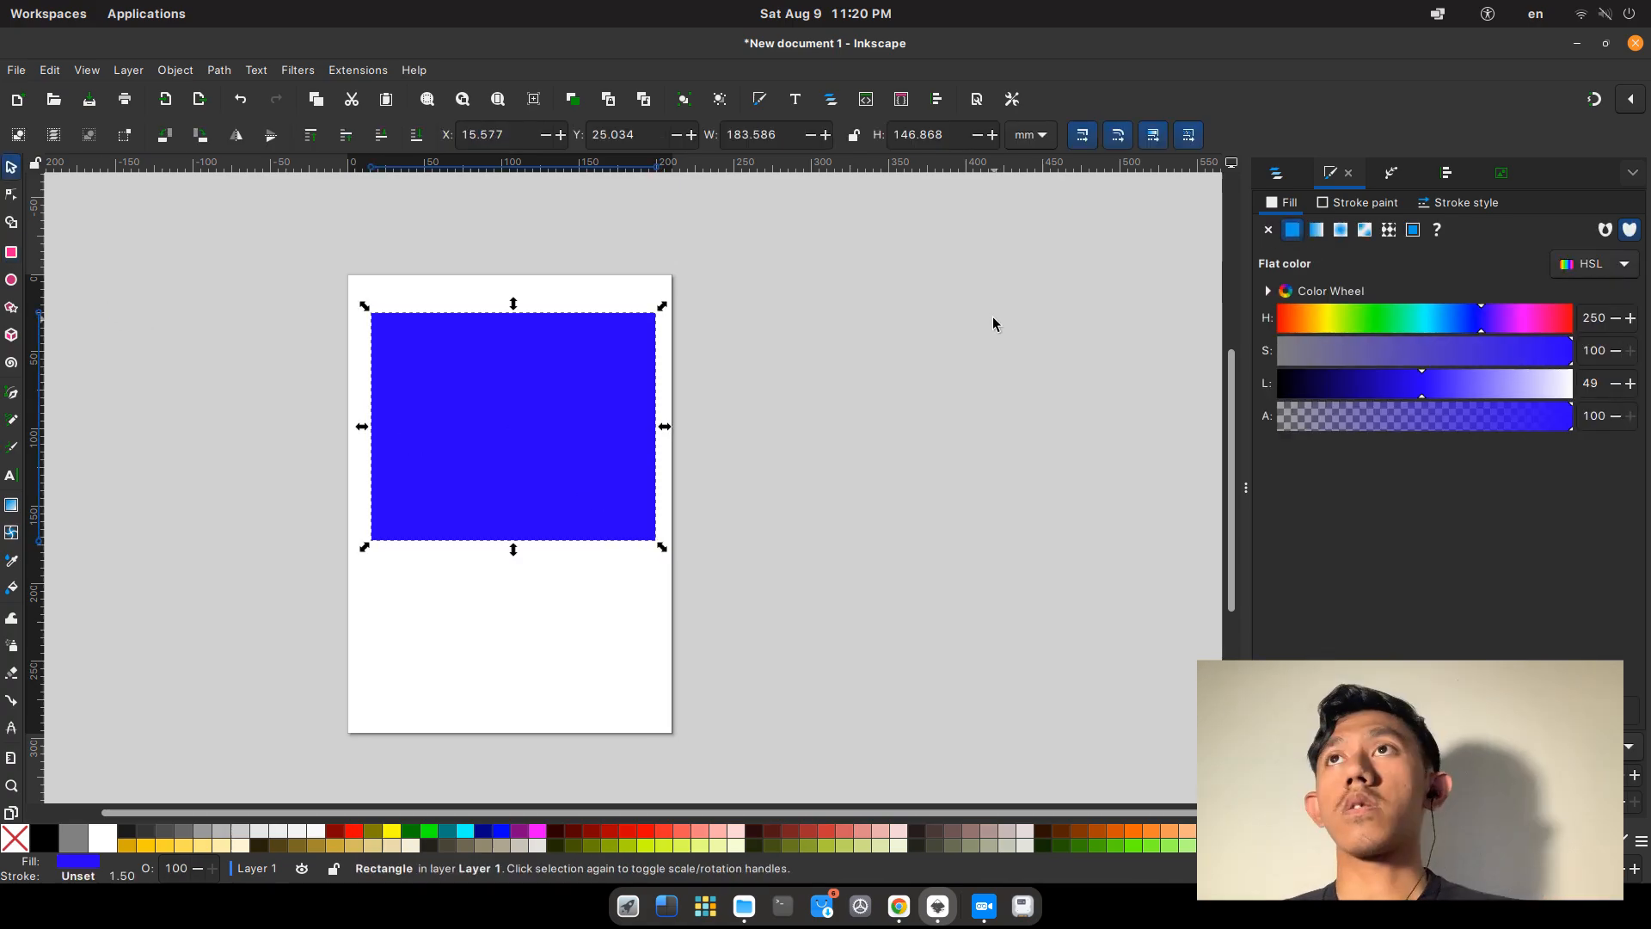
click(993, 323)
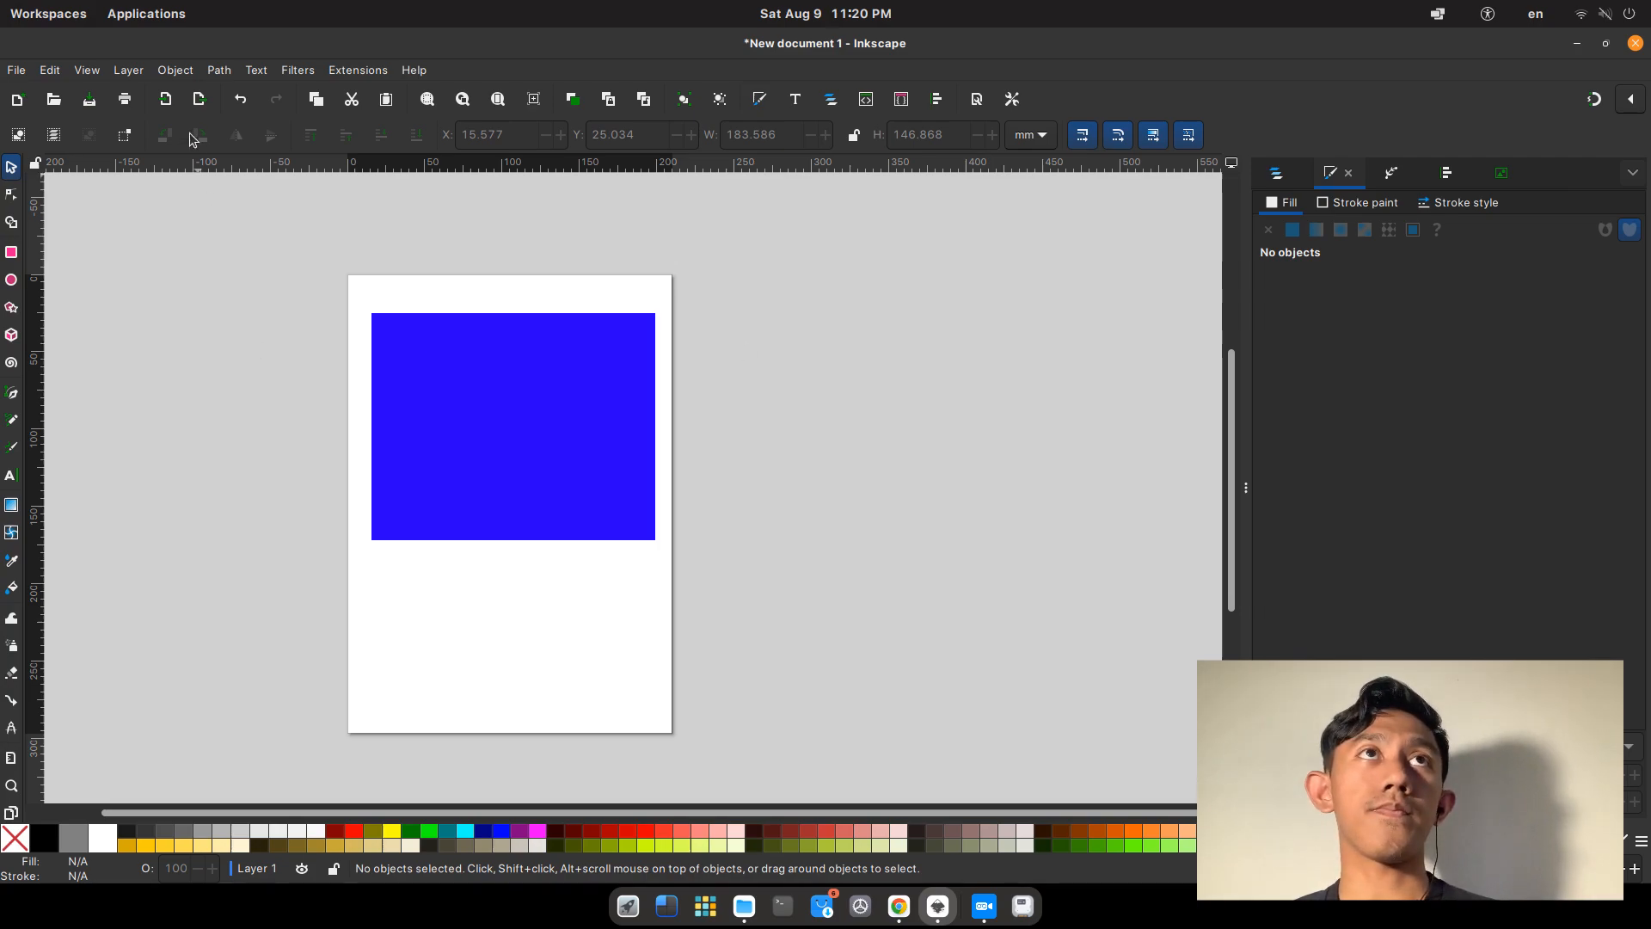
Show the Fill and Stroke settings and change the rectangle's flat blue fill to a linear gradient.
click(173, 71)
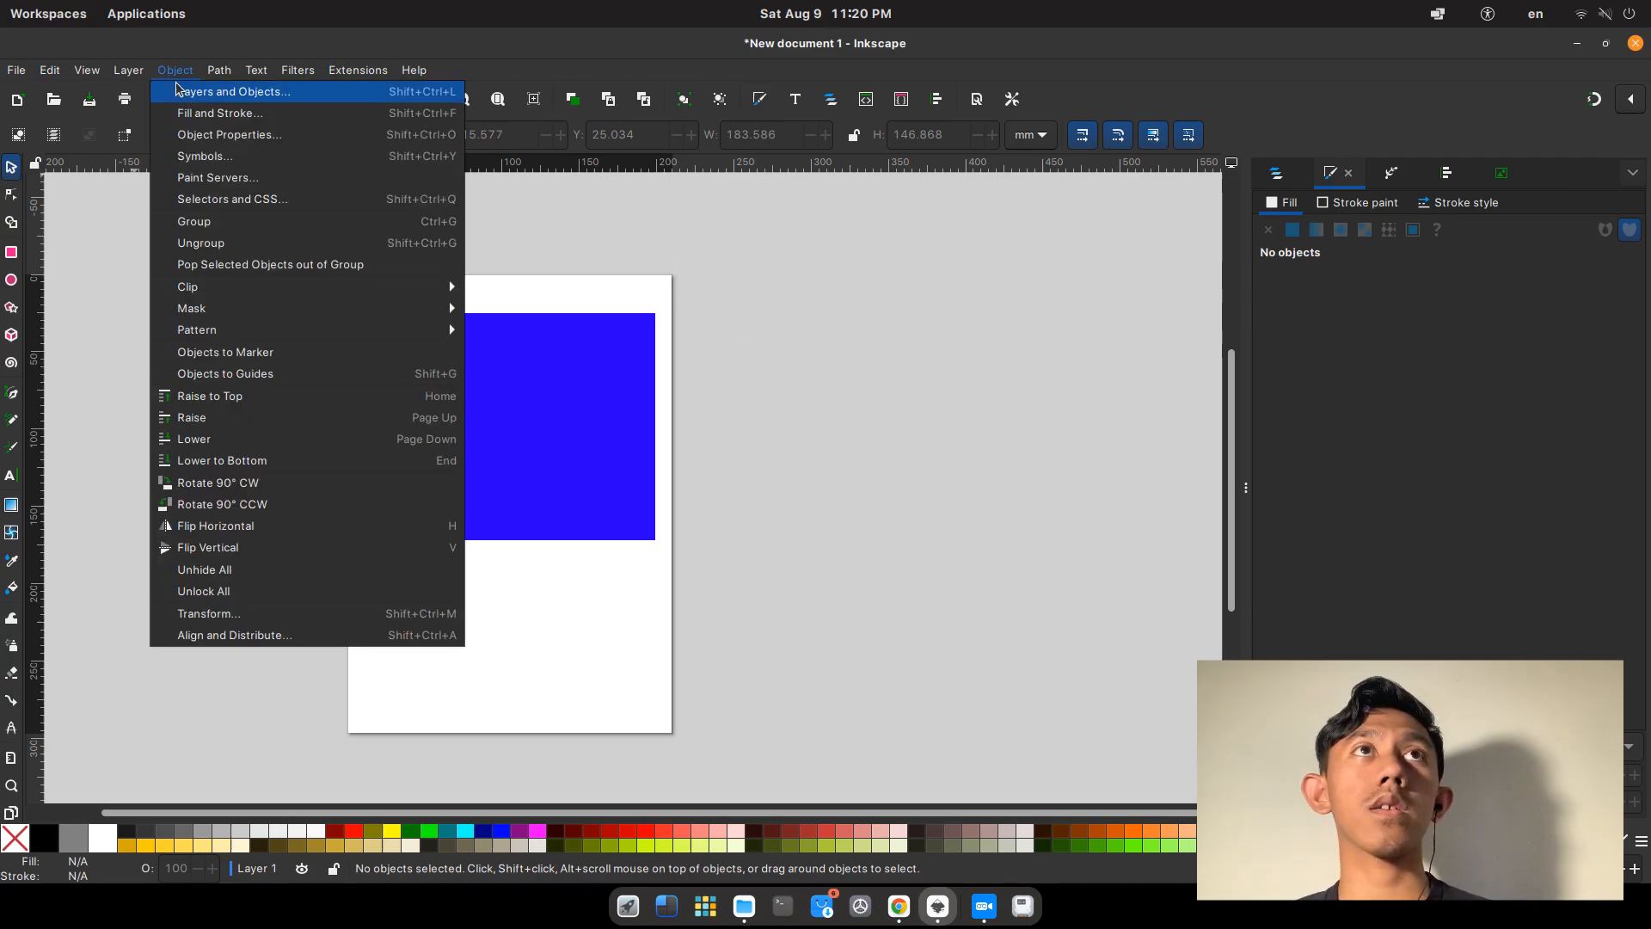
click(204, 115)
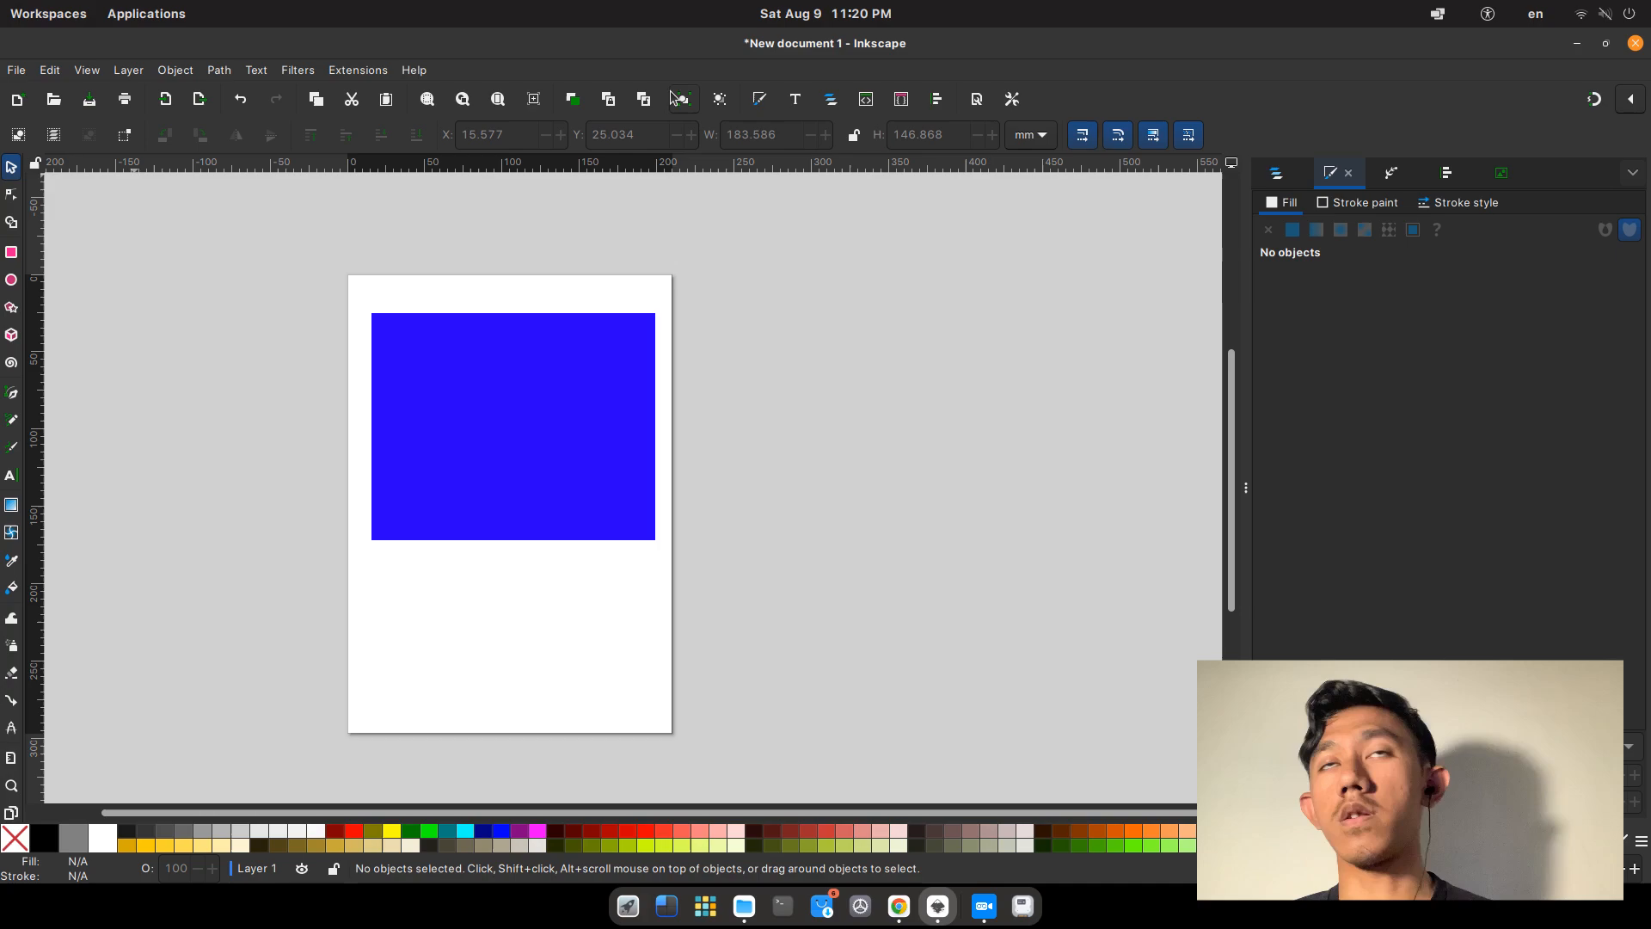
click(568, 440)
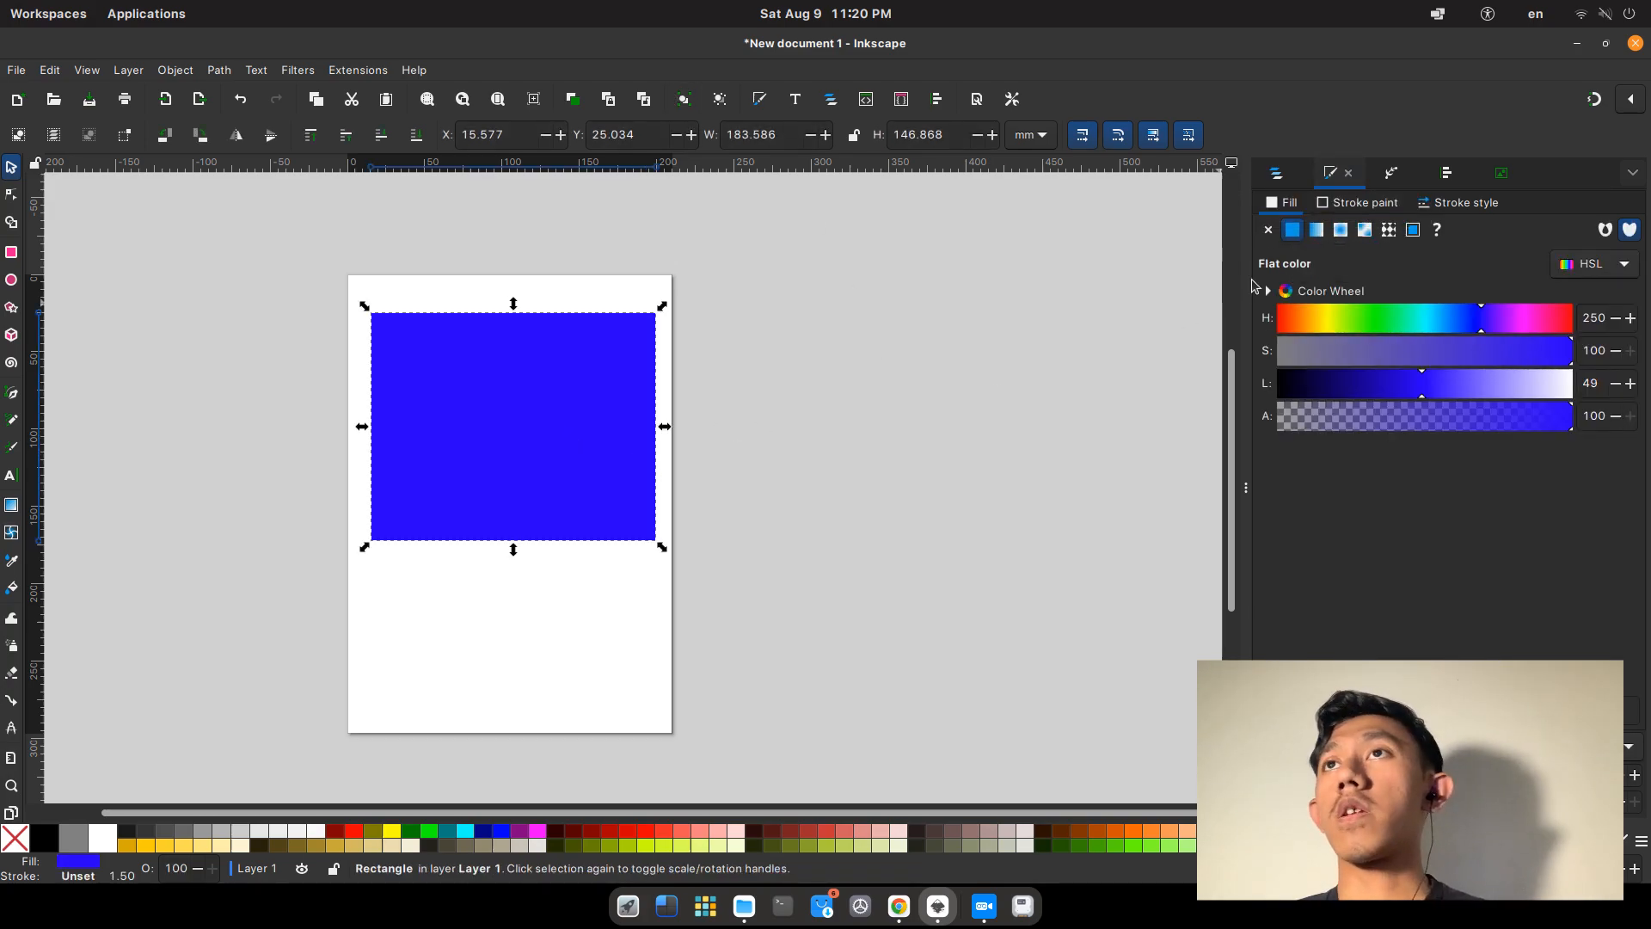
click(1316, 230)
key(Escape)
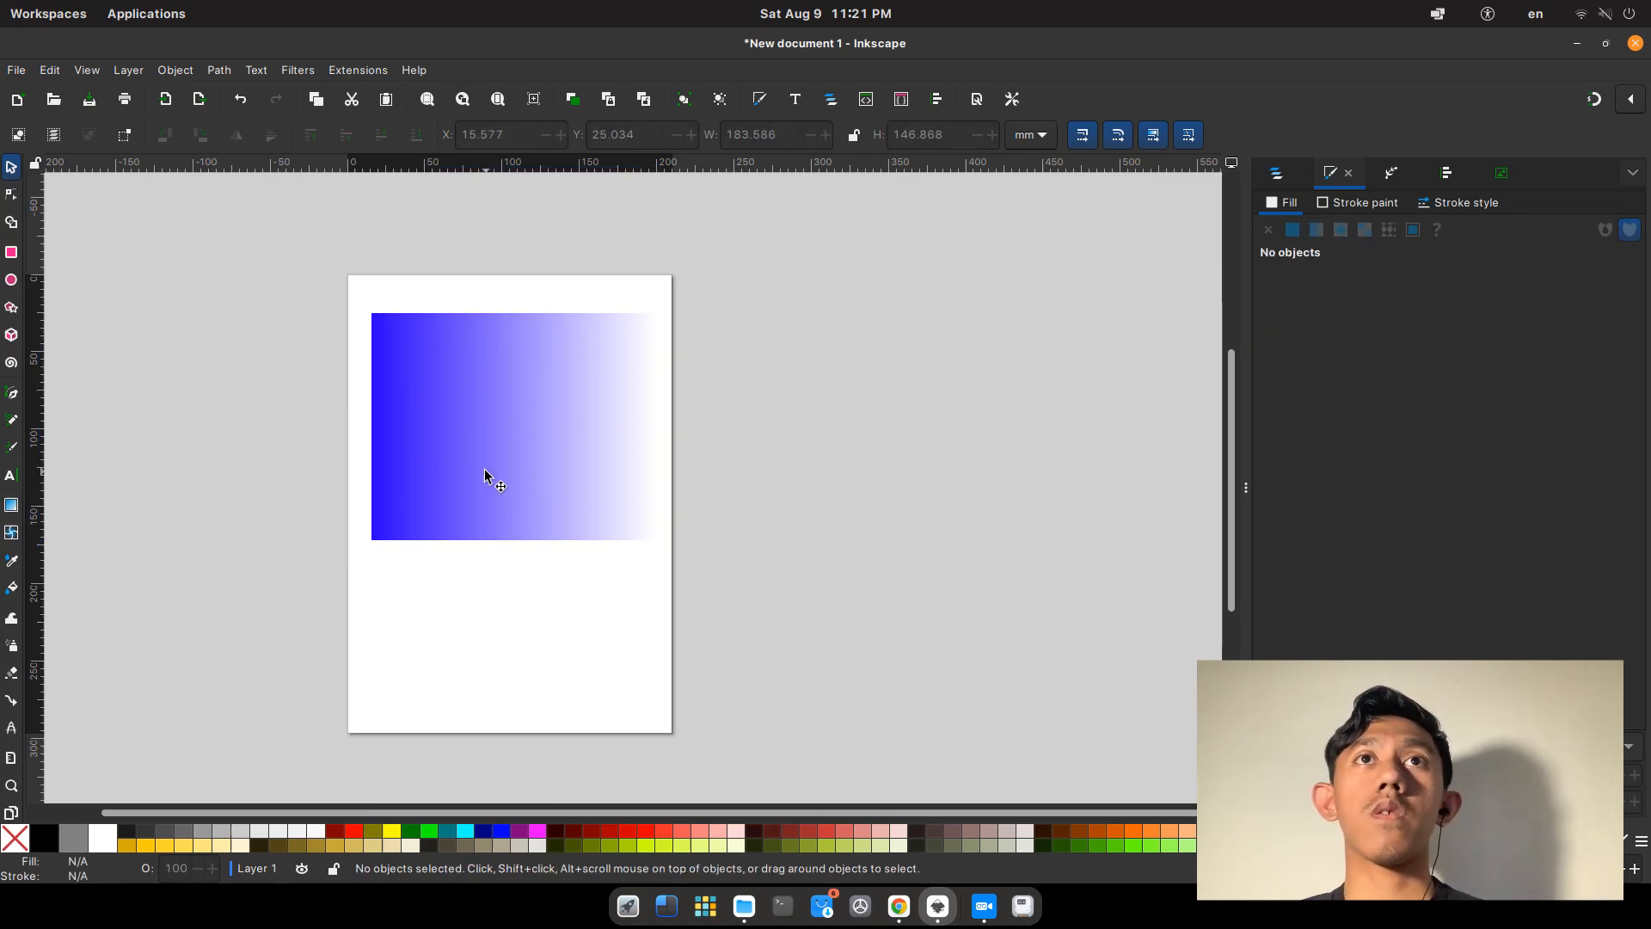
Make the rectangle's transparent end gradient stop fully opaque with alpha 100, keeping the HSL color mode.
click(484, 476)
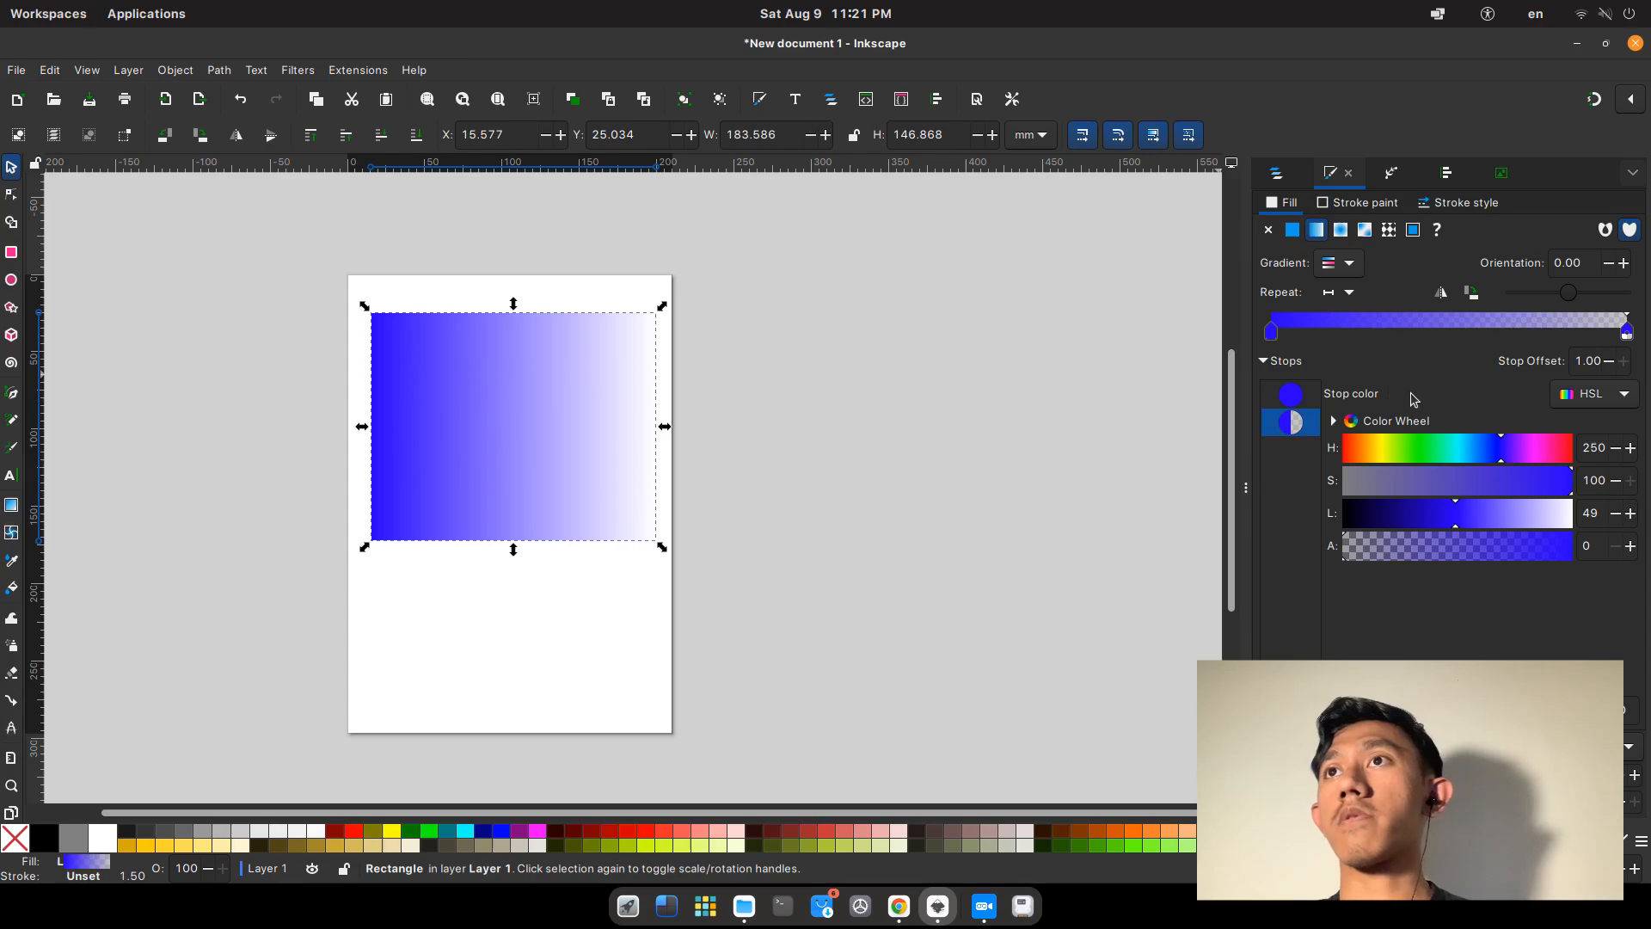
click(1583, 400)
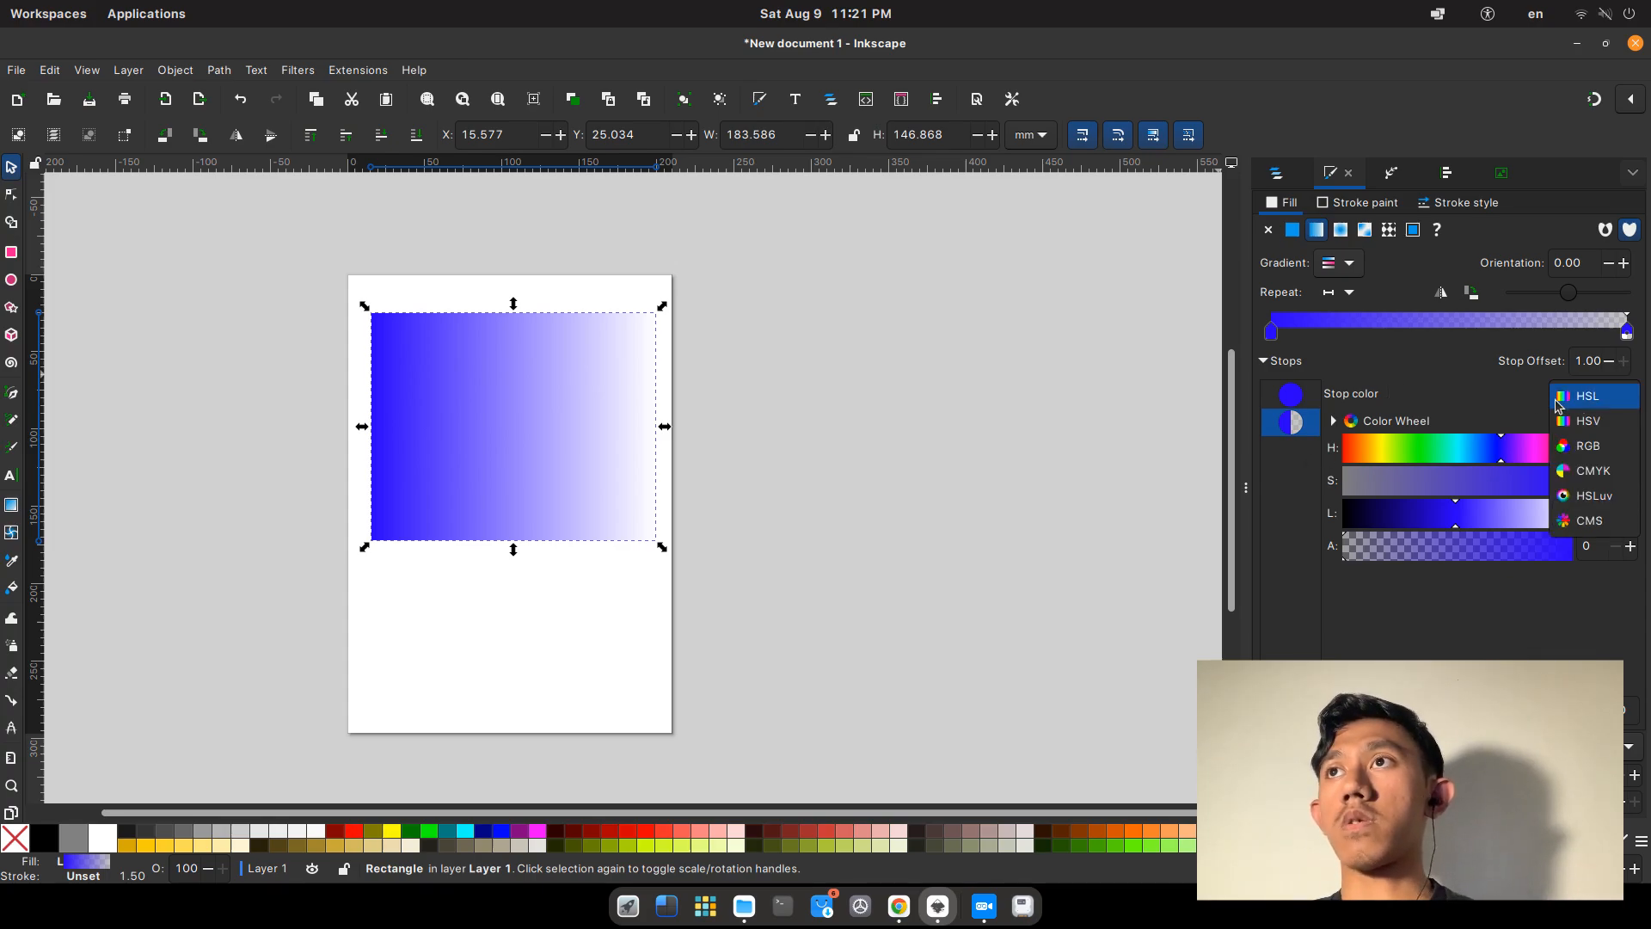
click(1587, 400)
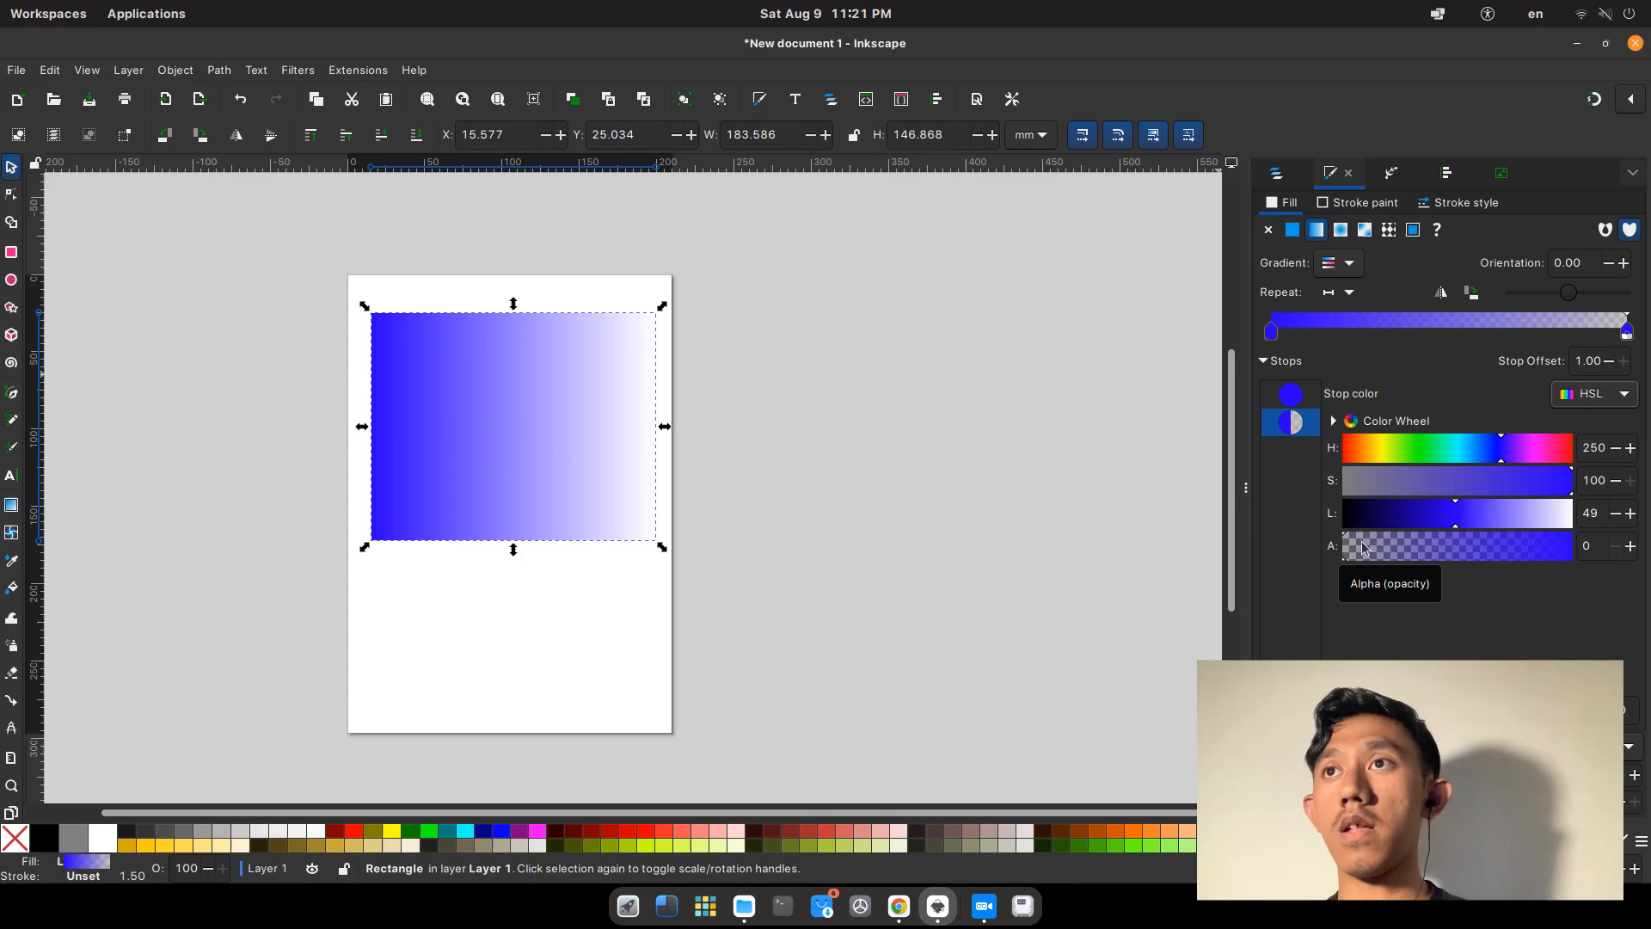
click(1584, 545)
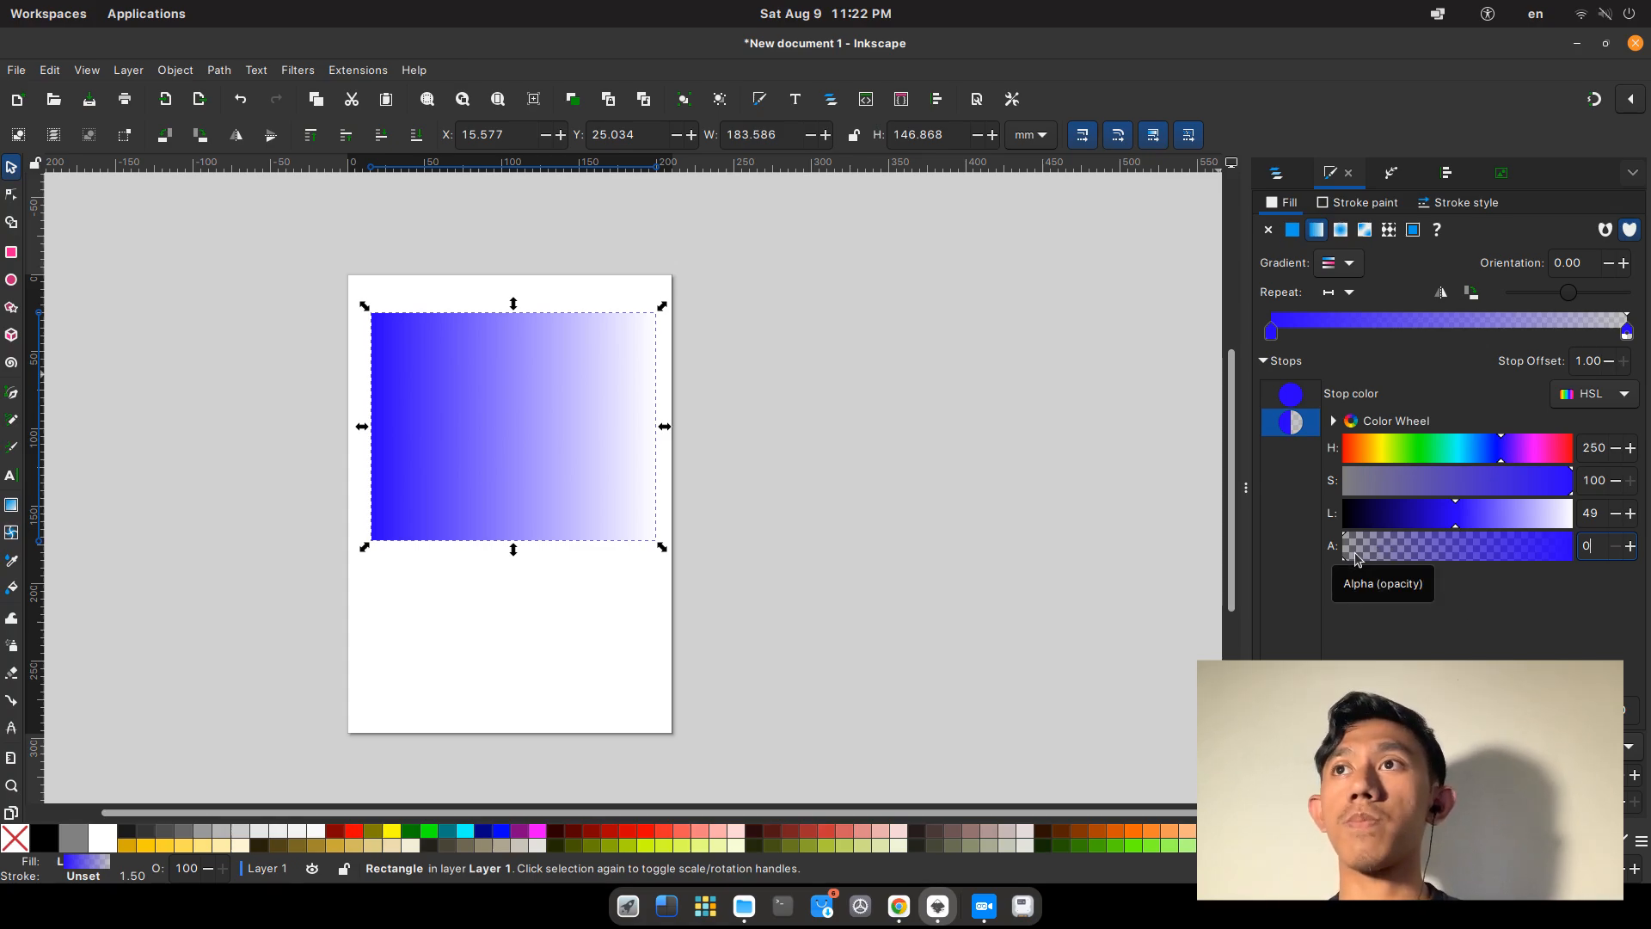
drag(1353, 557, 1584, 557)
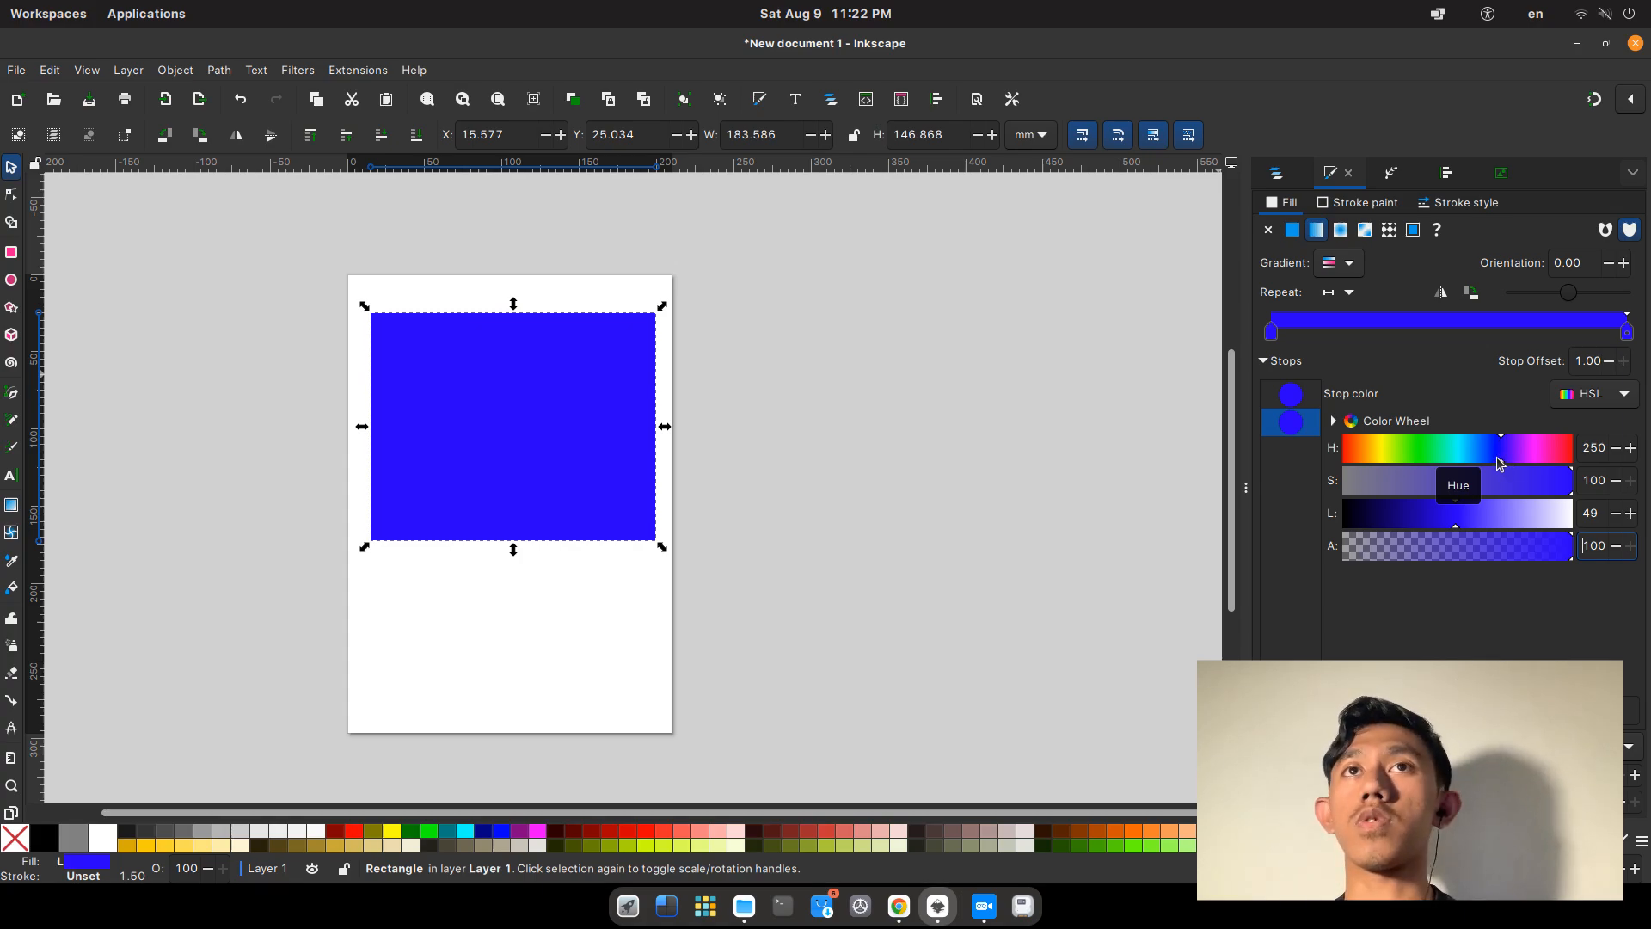
Recolor the end gradient stop light blue with hue 196, saturation 100 and lightness 50.
click(1344, 456)
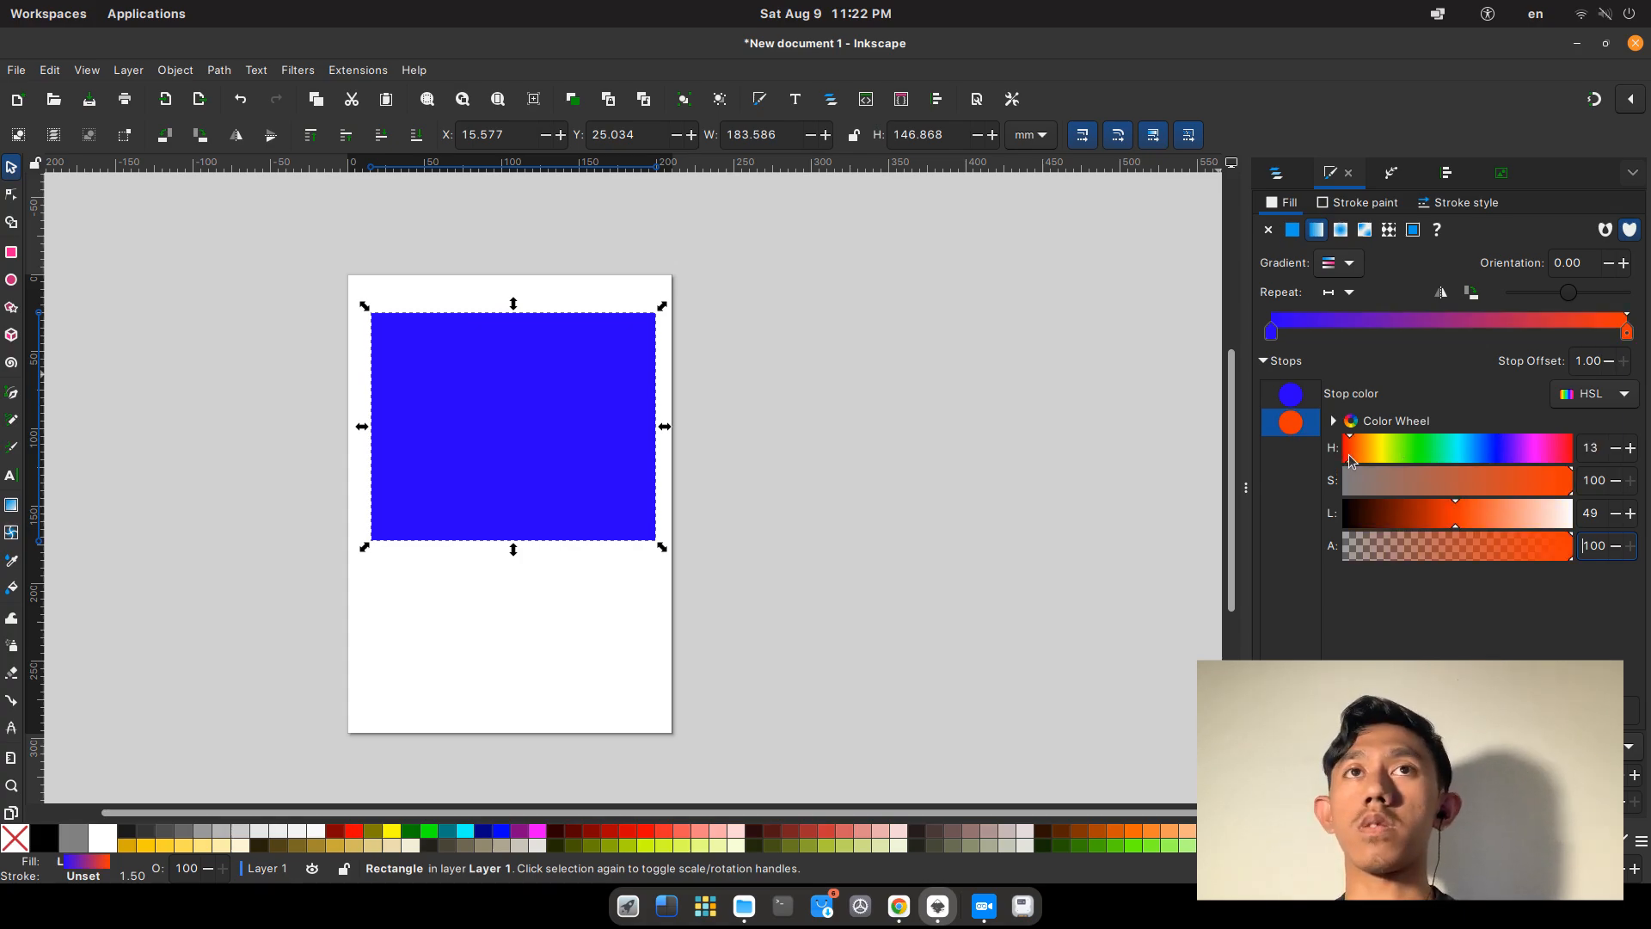
drag(1338, 456, 1460, 469)
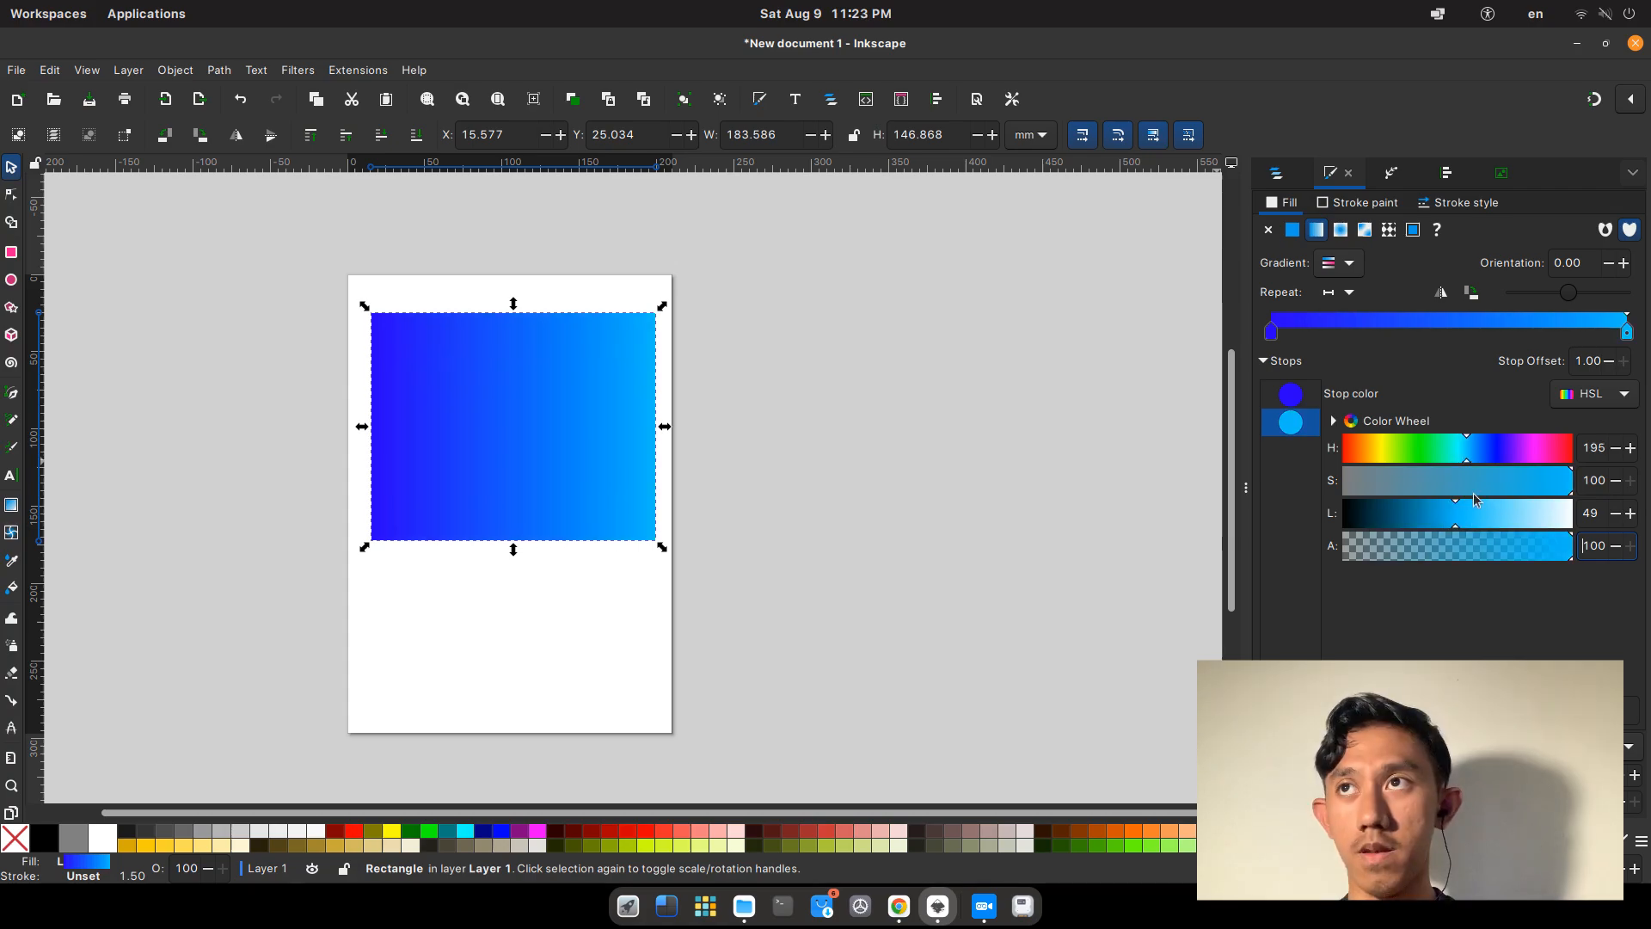
drag(1533, 479, 1574, 487)
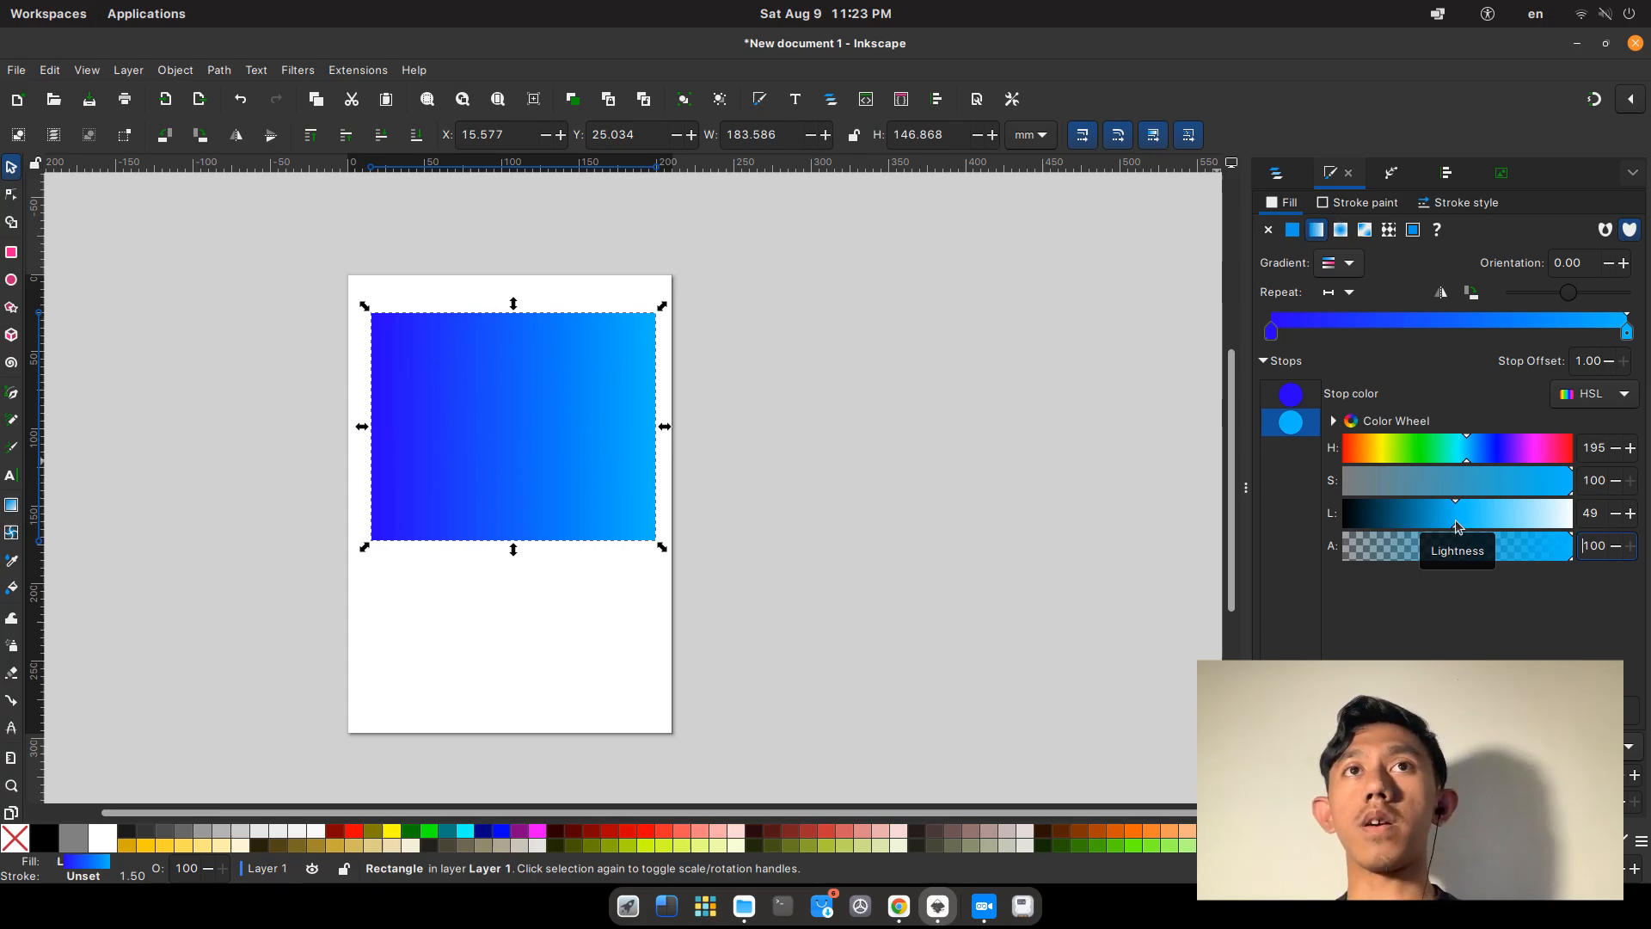
drag(1457, 526, 1462, 521)
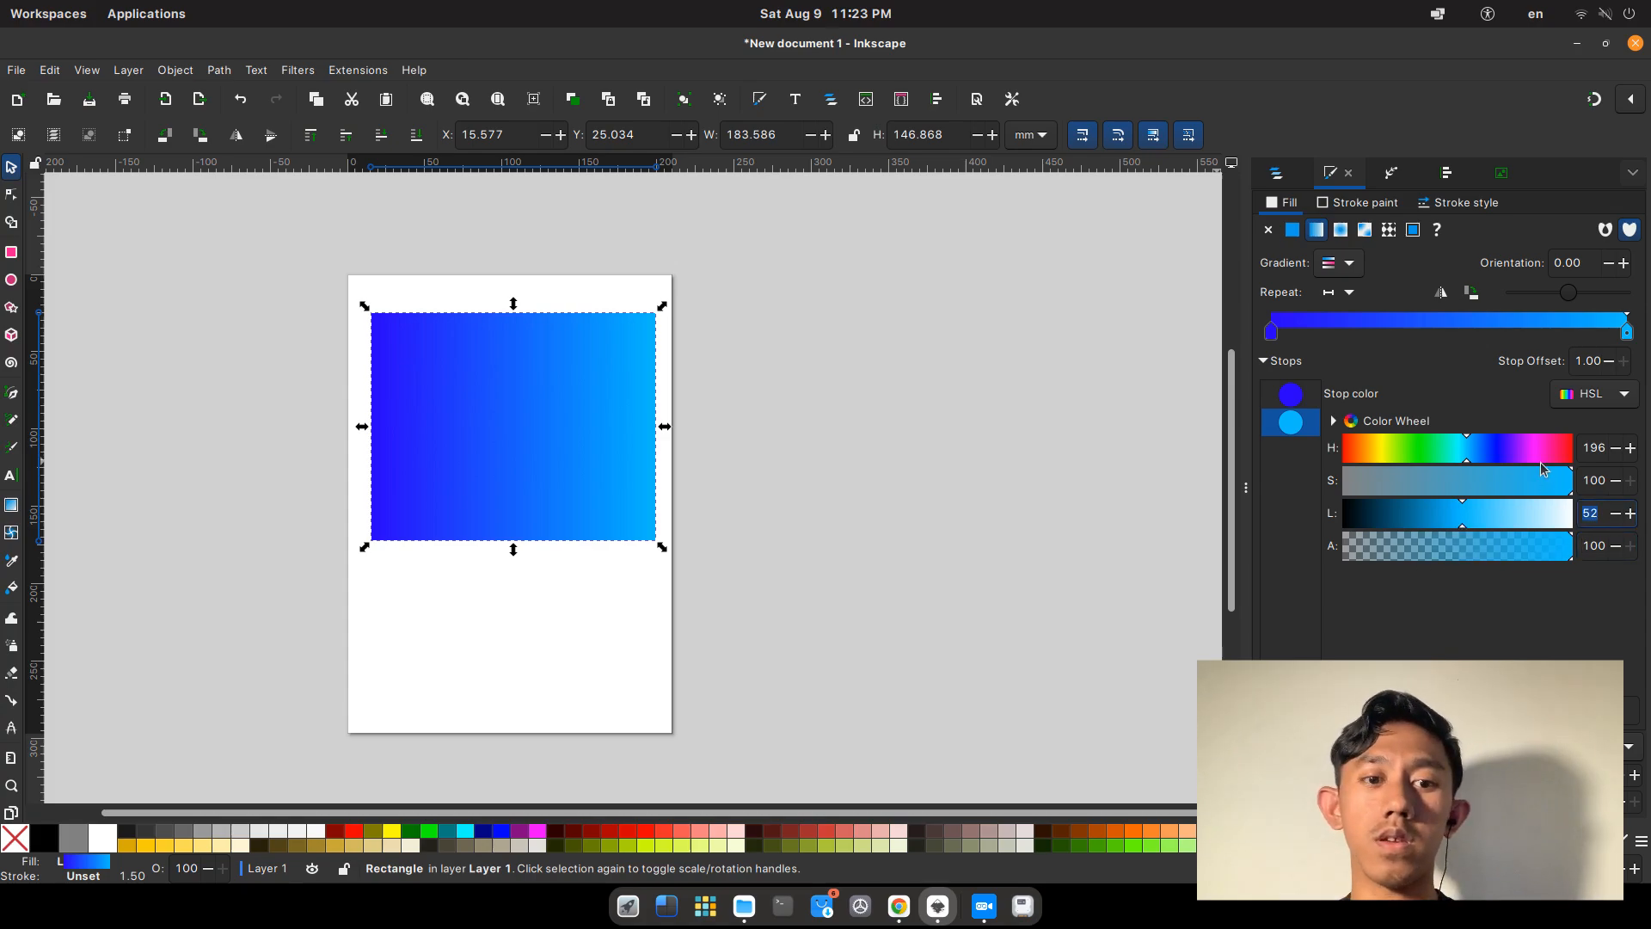
text(50)
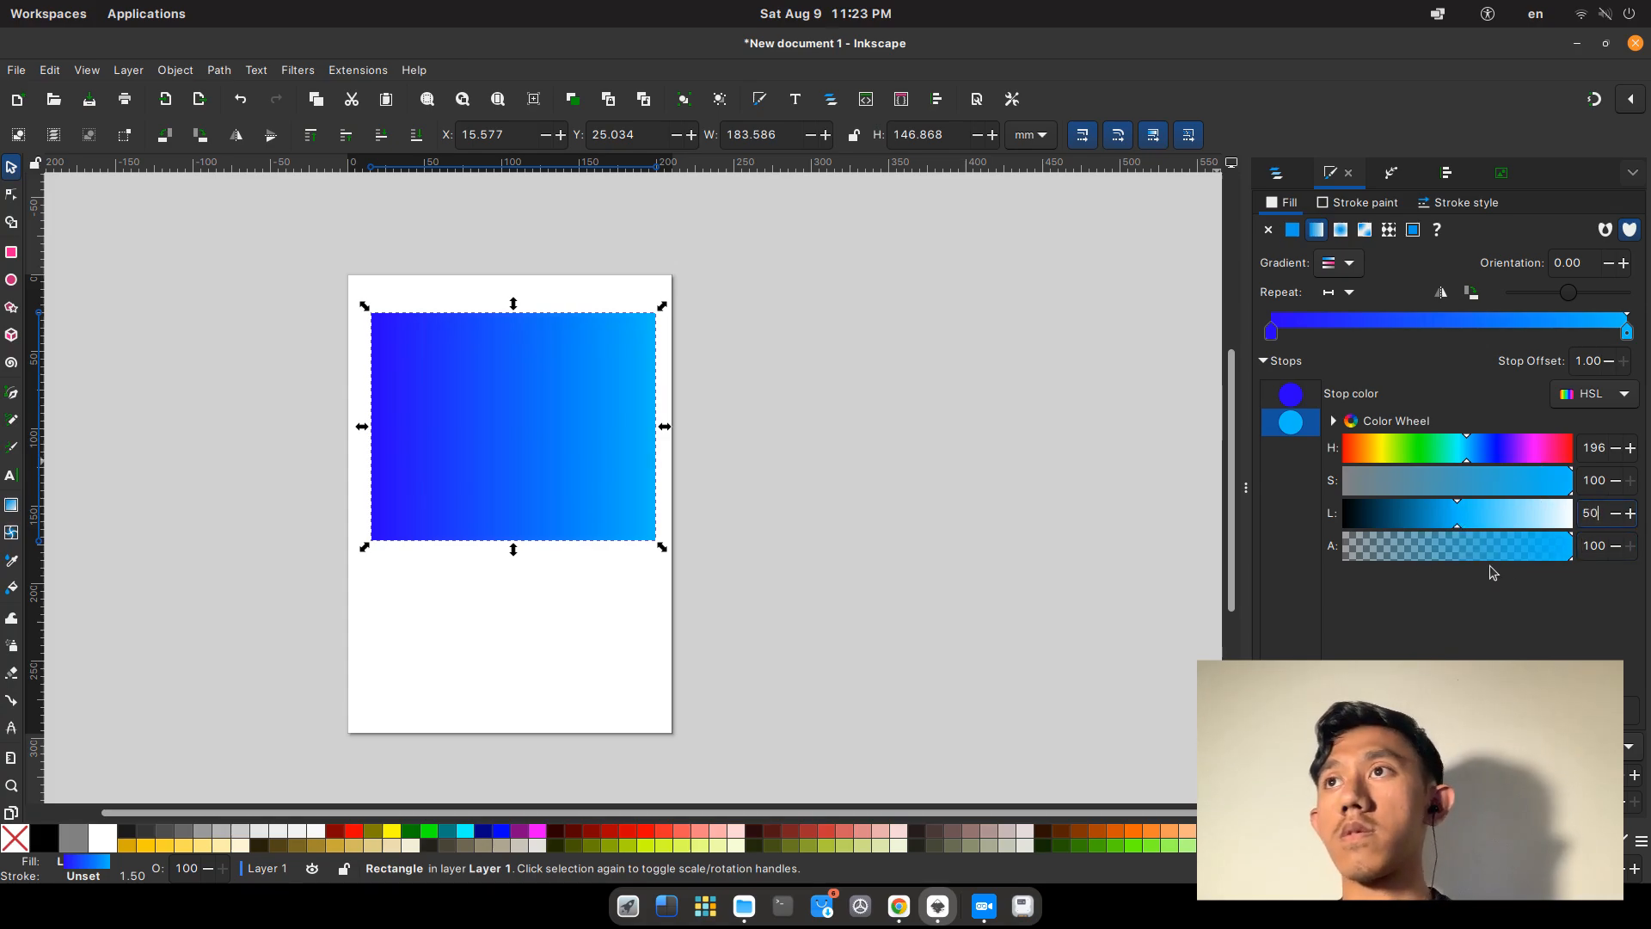
Recolor the start gradient stop a darker blue with hue 226 and lightness 39.
click(1273, 333)
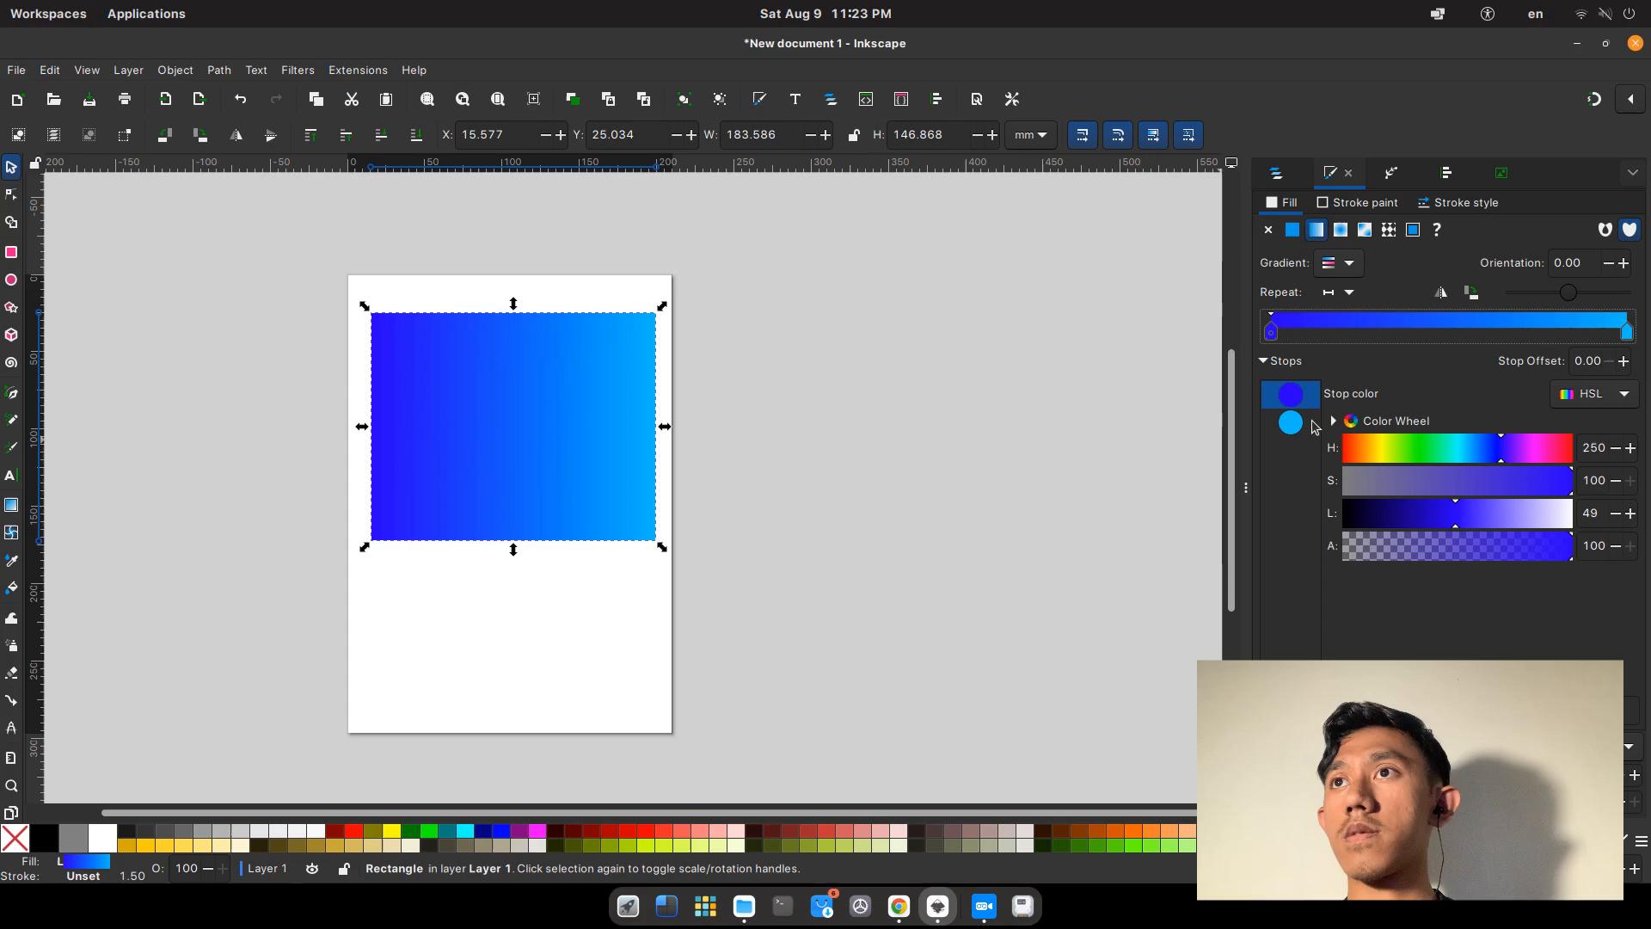
click(1488, 449)
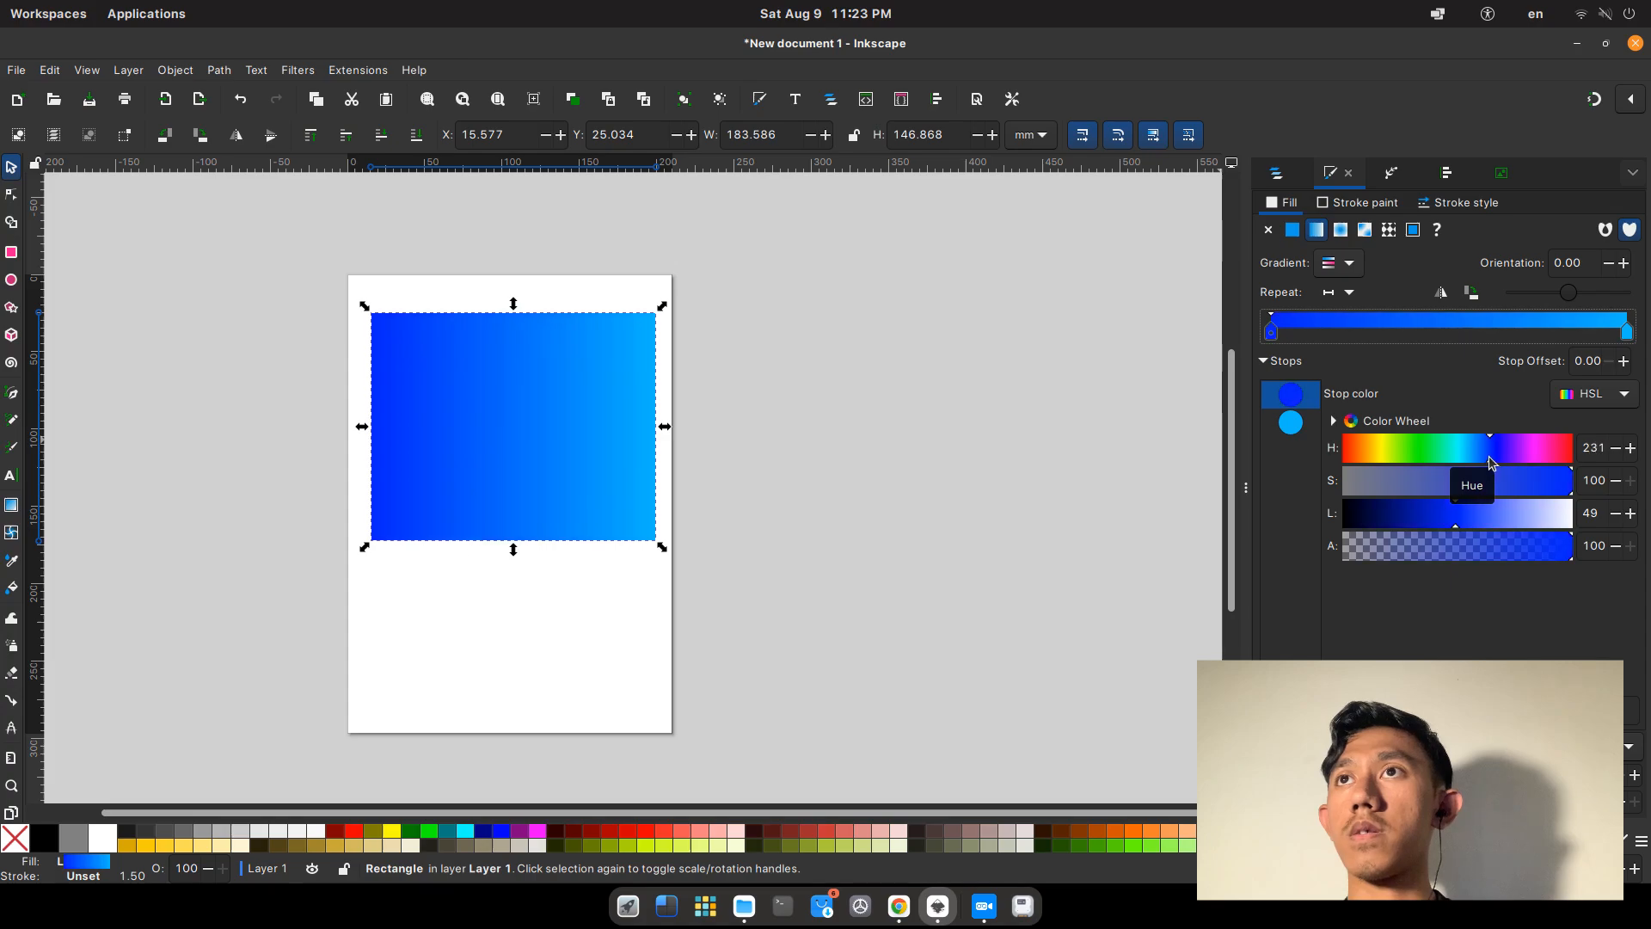
click(1434, 525)
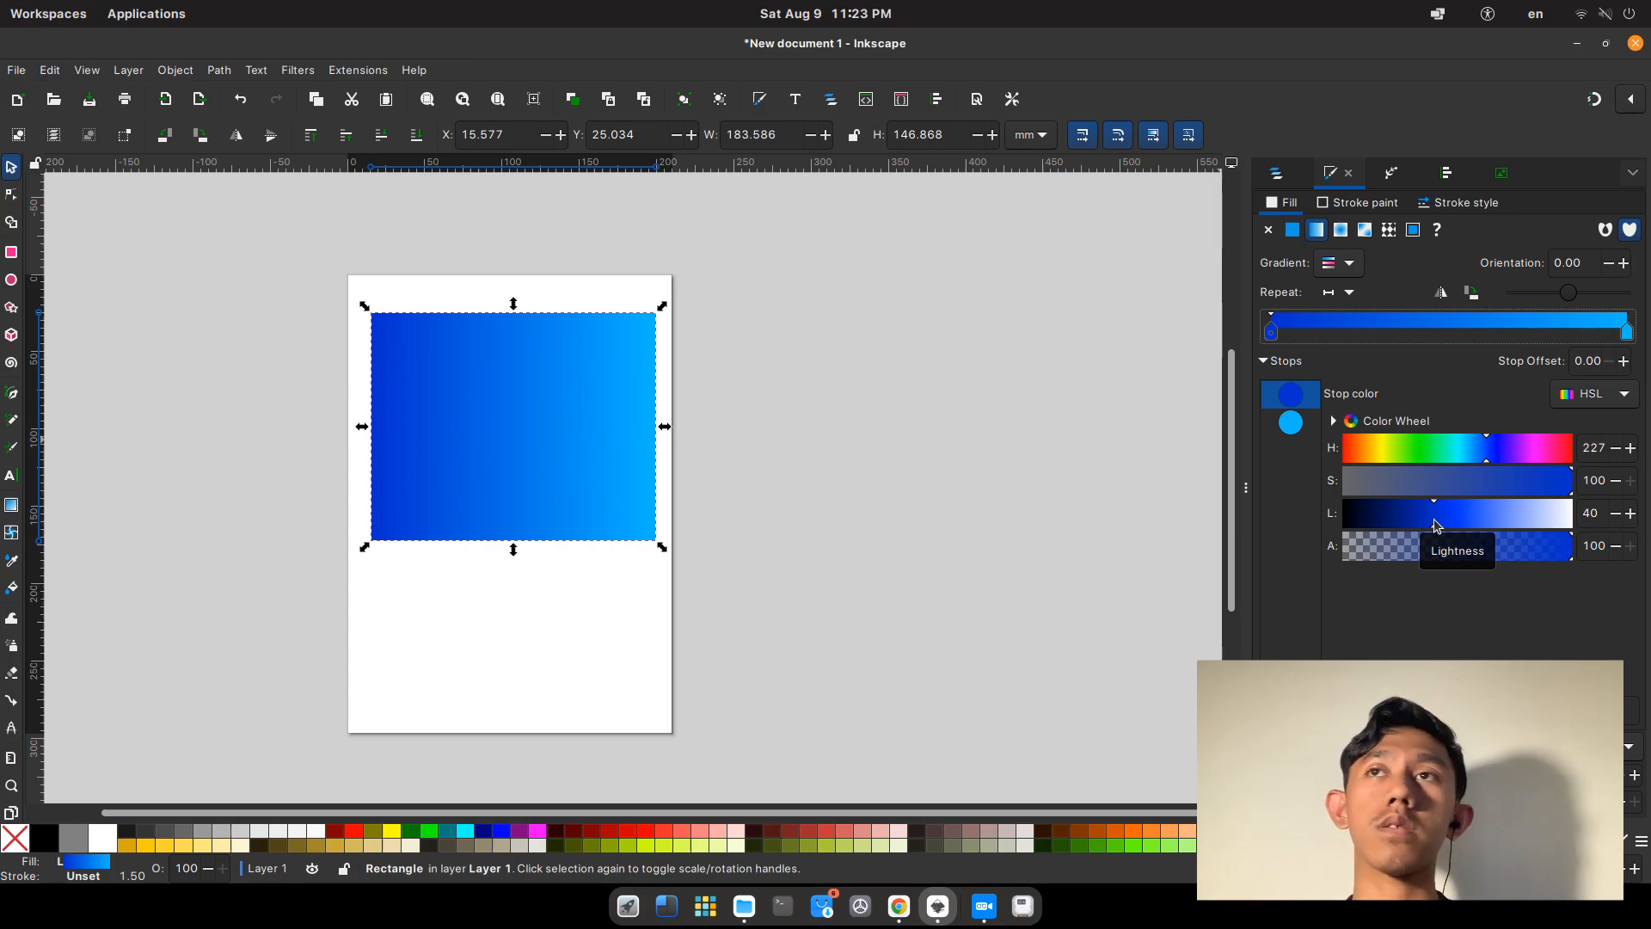
click(1431, 523)
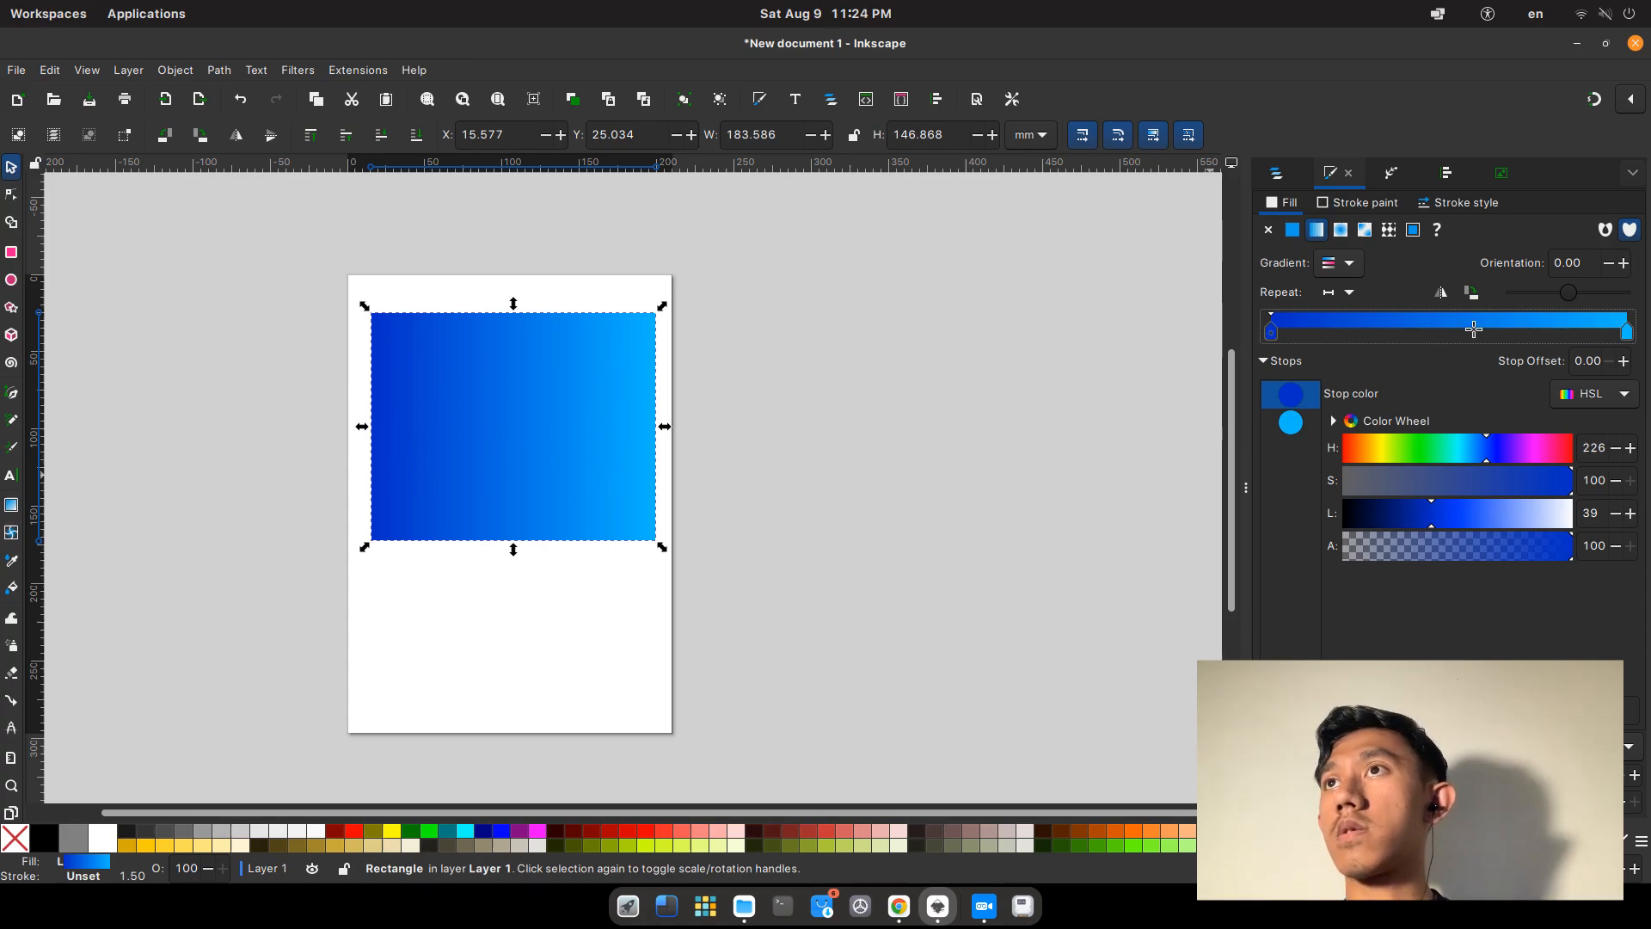
Try a magenta middle gradient stop with hue 291 and lightness 47 at offset 0.46, and remove it.
double_click(1444, 333)
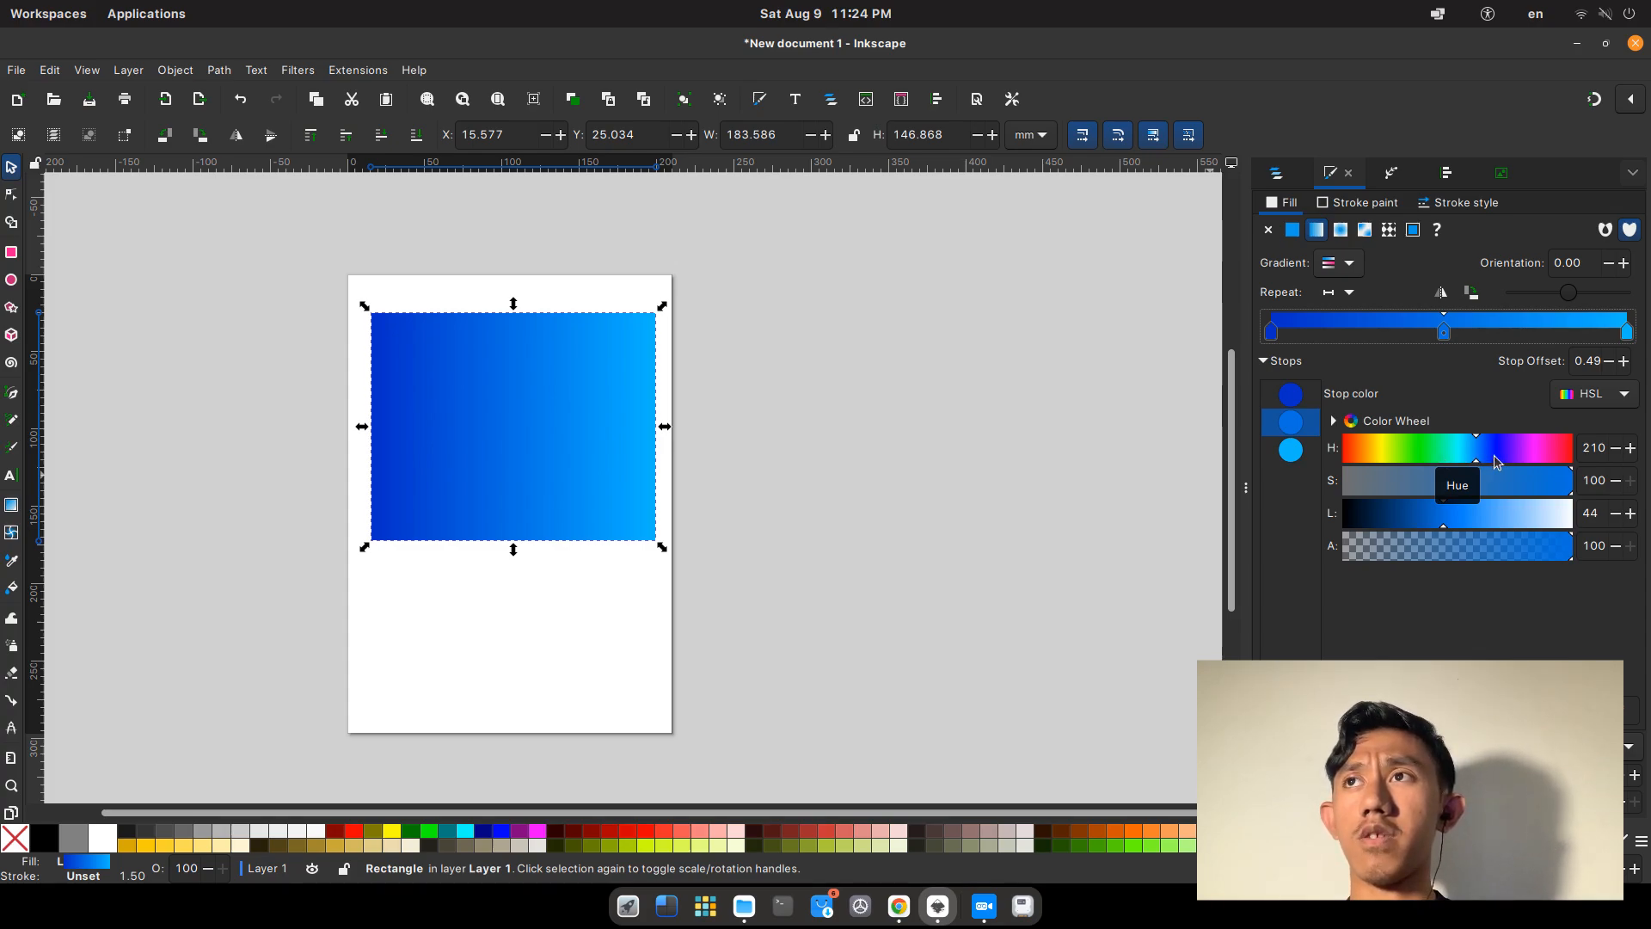
drag(1496, 456, 1527, 462)
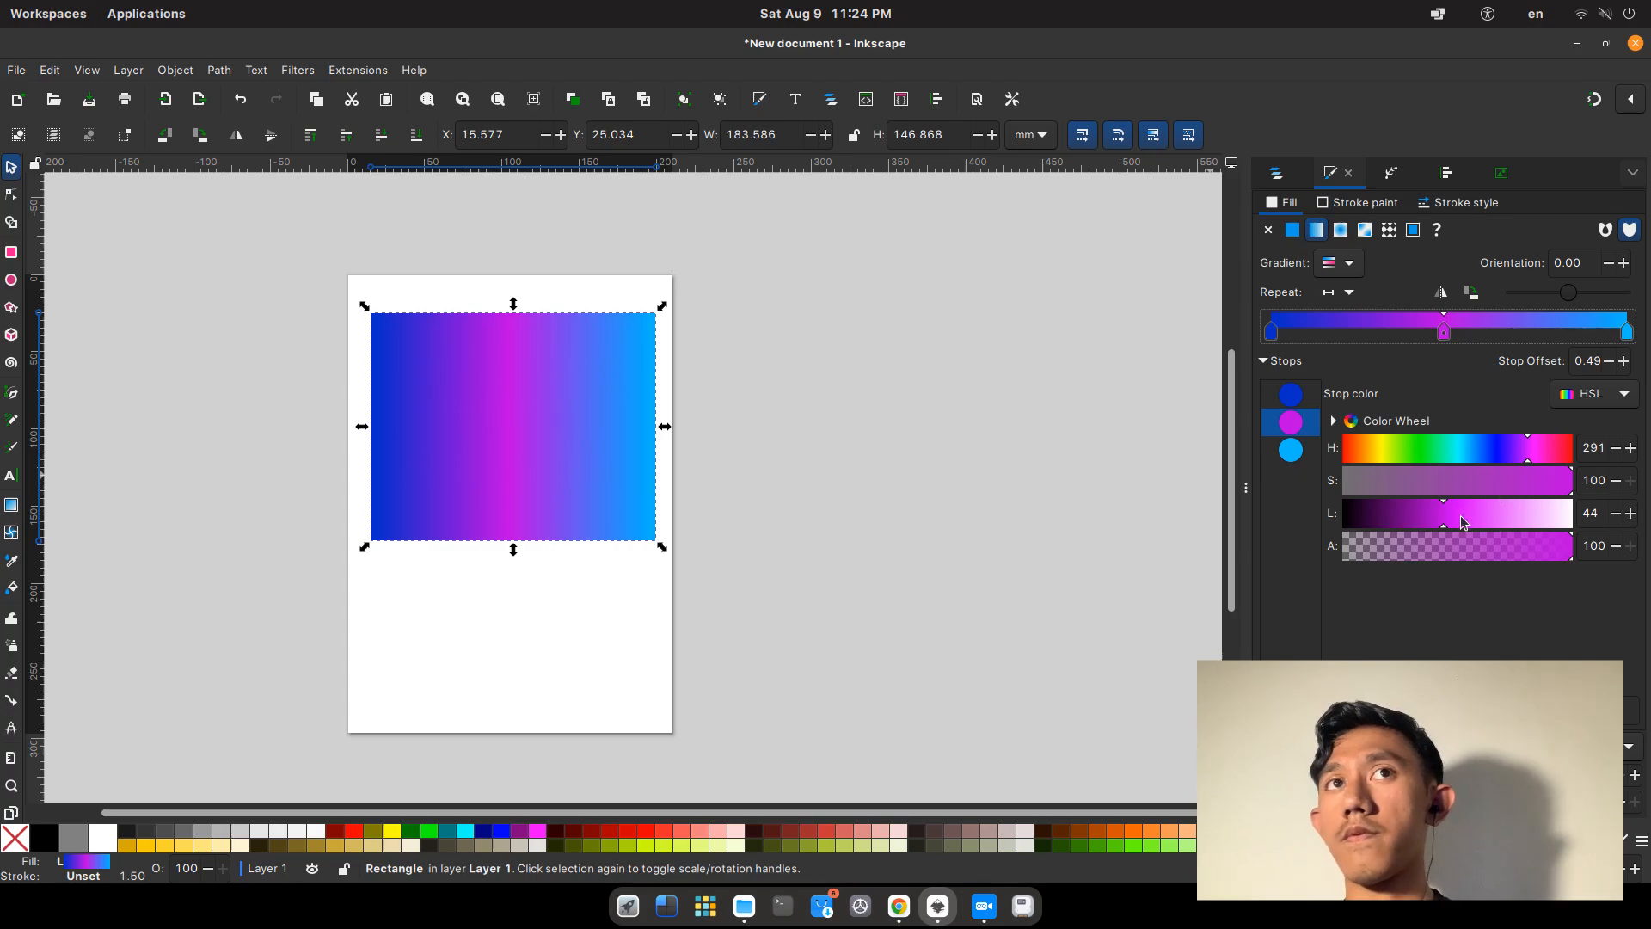
drag(1457, 514, 1596, 499)
drag(1444, 333, 1436, 333)
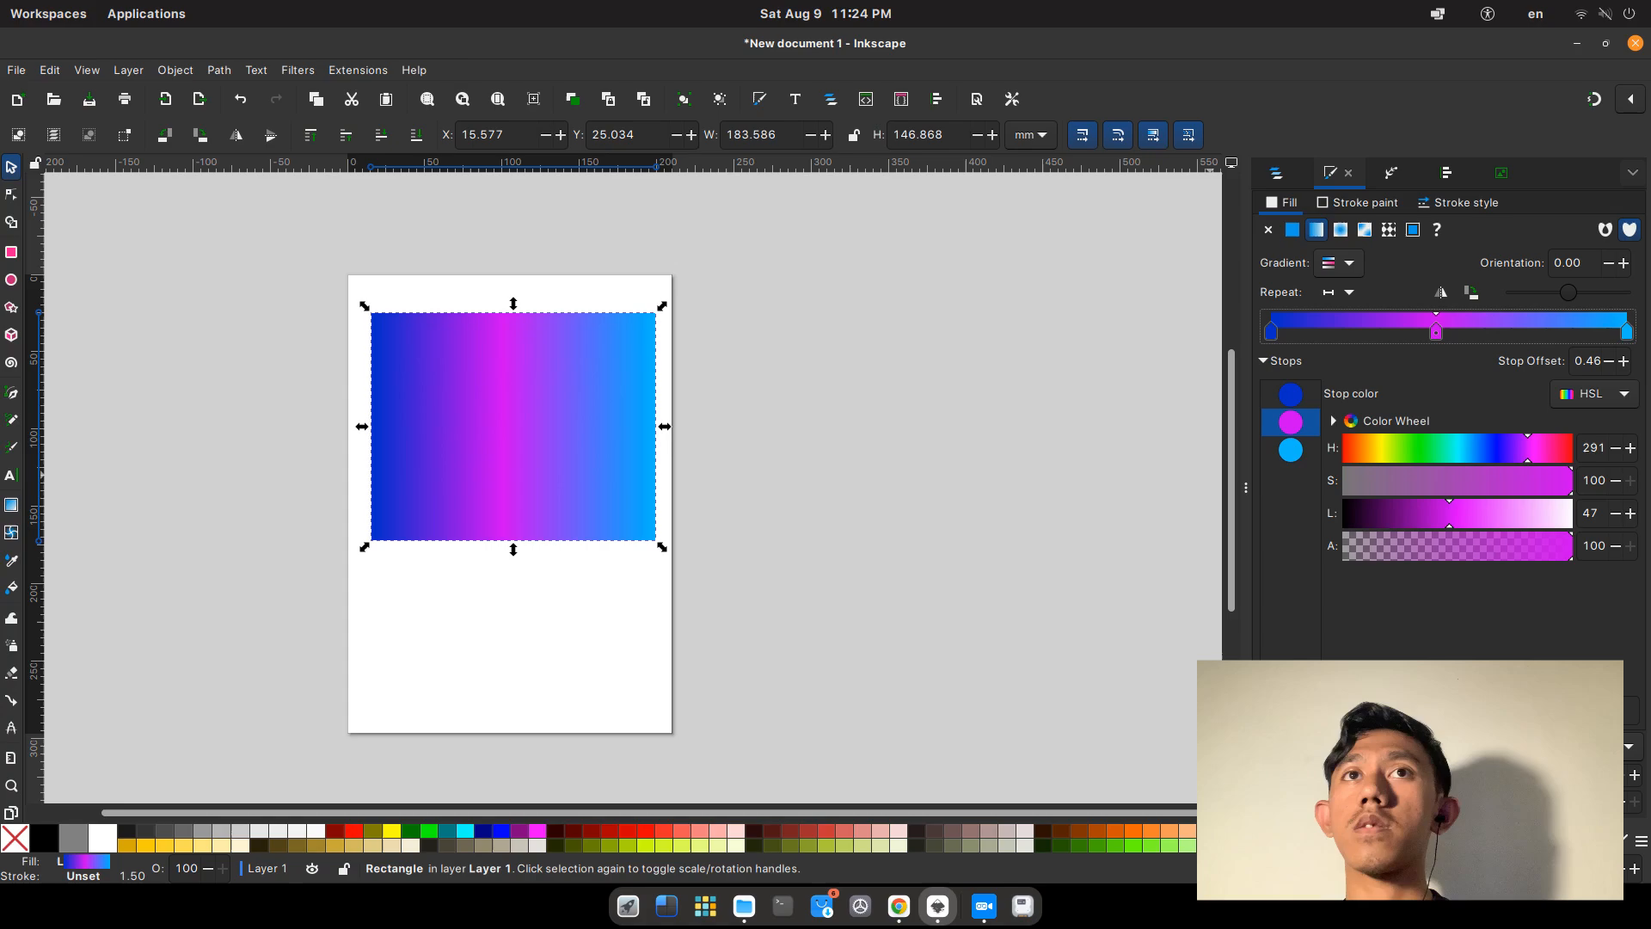
click(1305, 710)
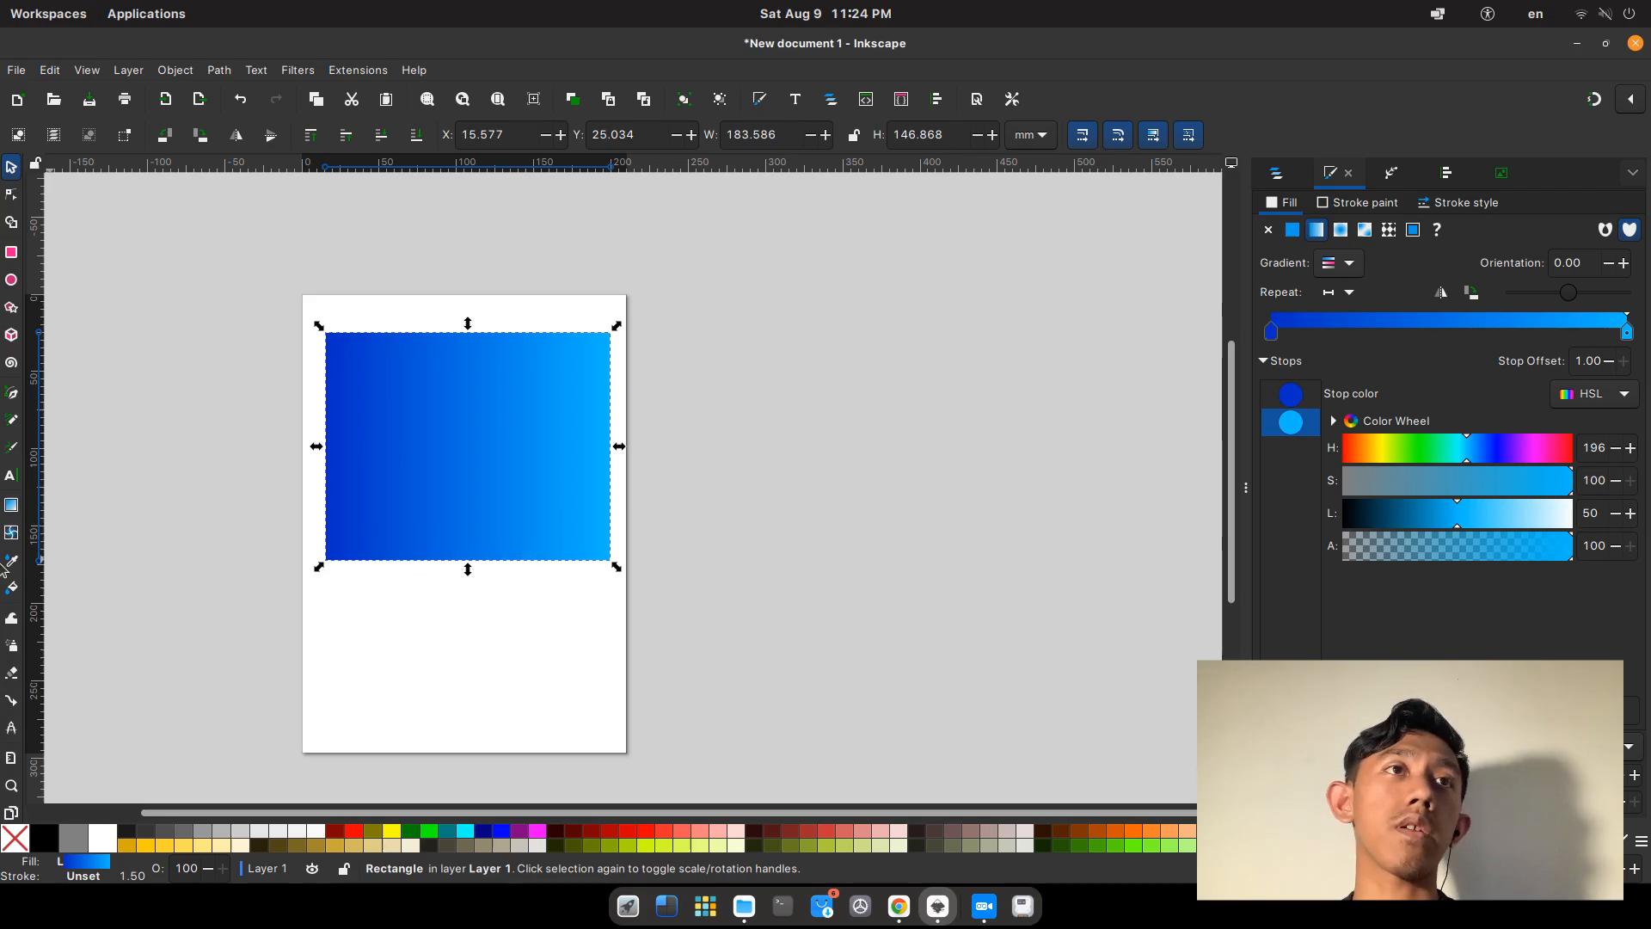
Redraw the rectangle's linear gradient vertically from its bottom edge to its top edge, and reverse the gradient's colors.
click(12, 512)
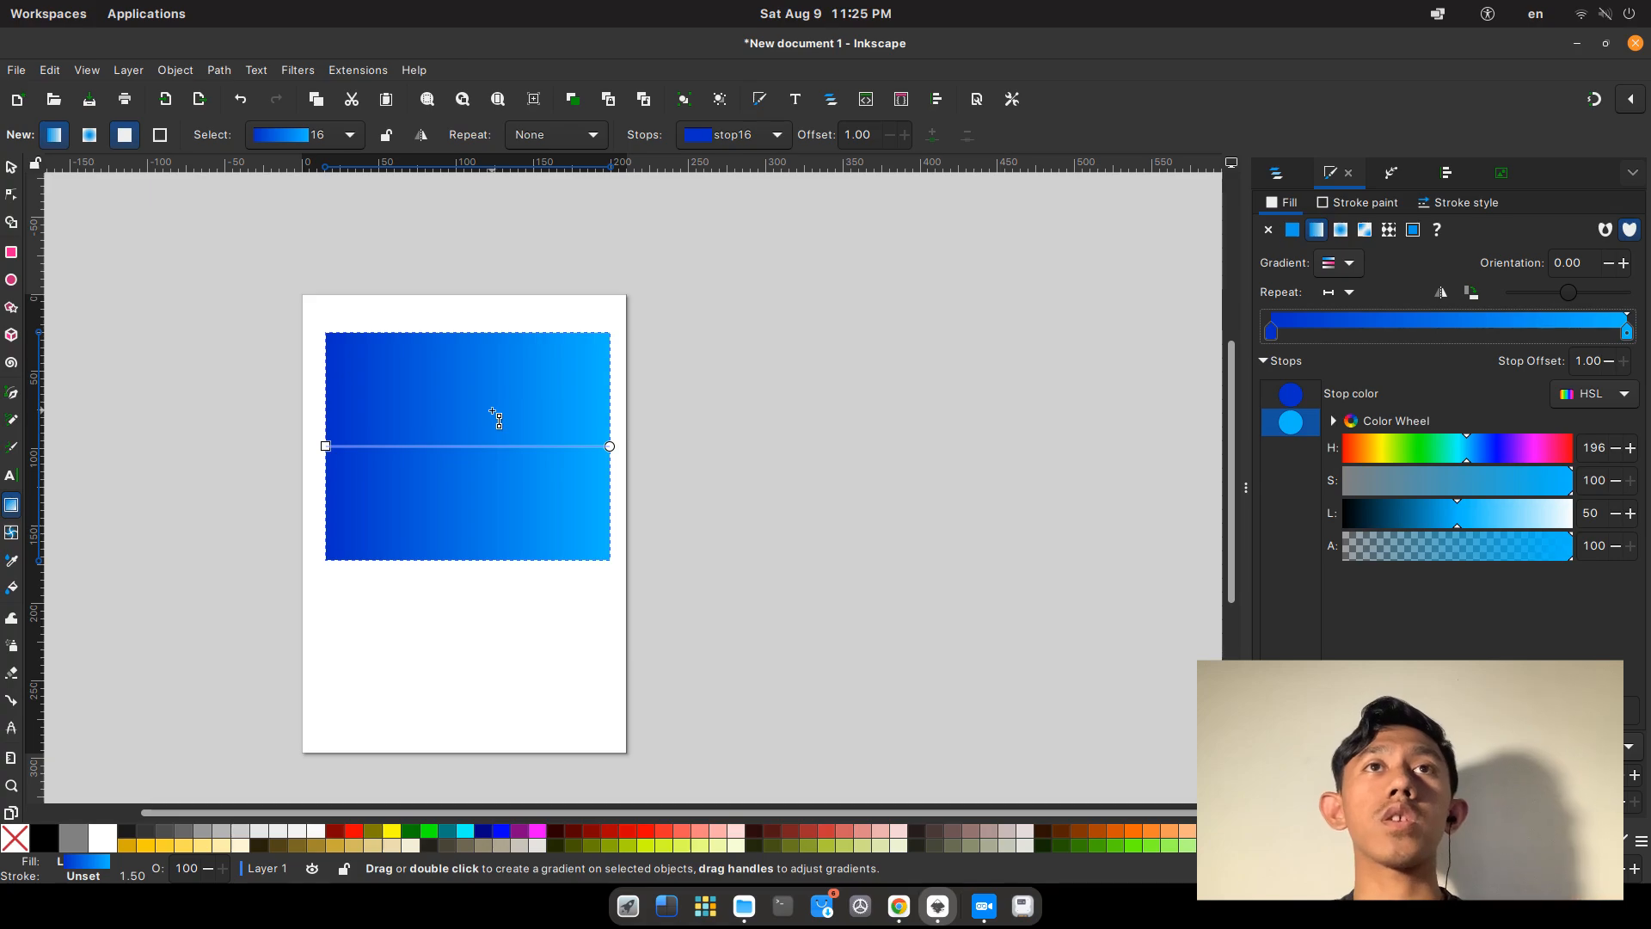
scroll(511, 348, up, 2)
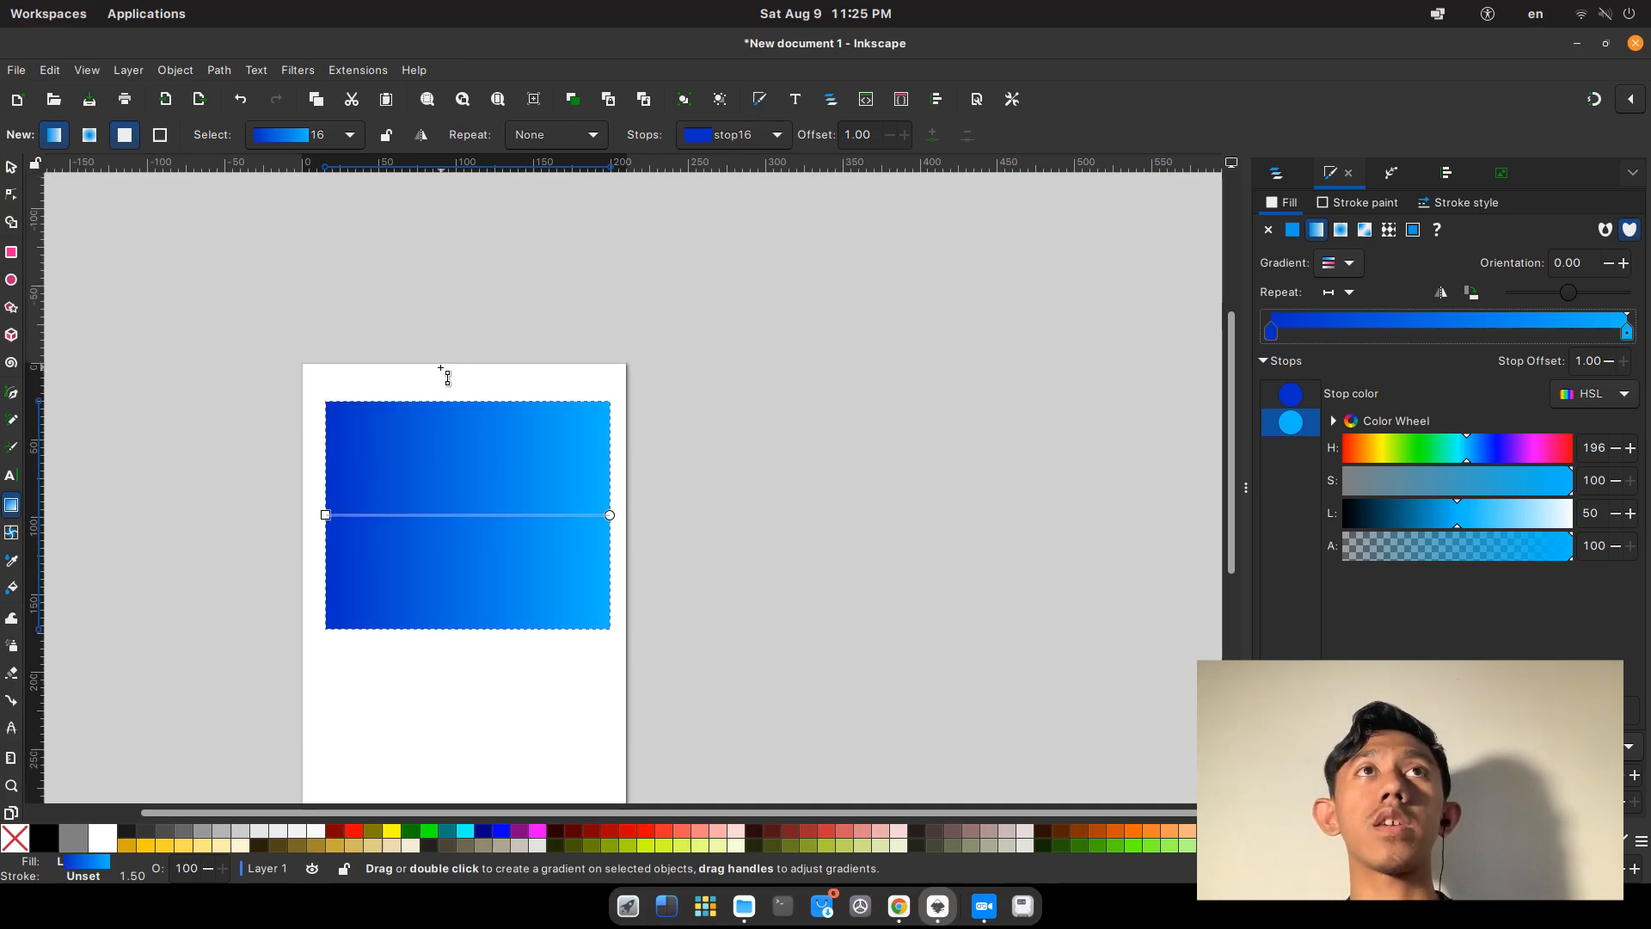
scroll(444, 371, down, 1)
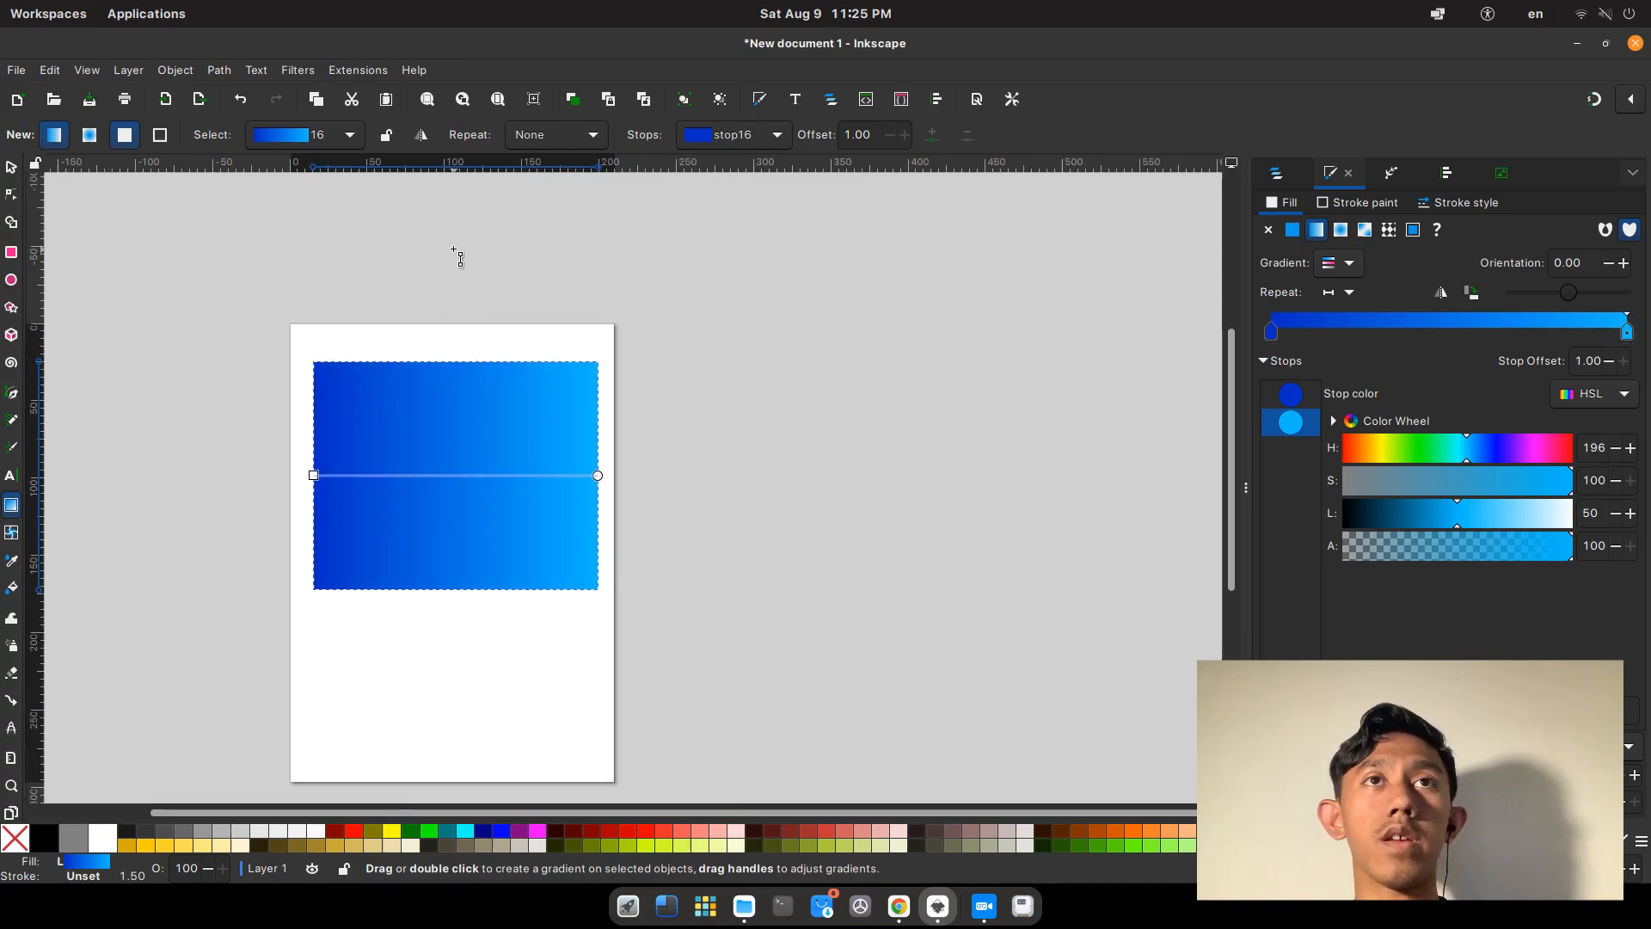
drag(452, 249, 504, 361)
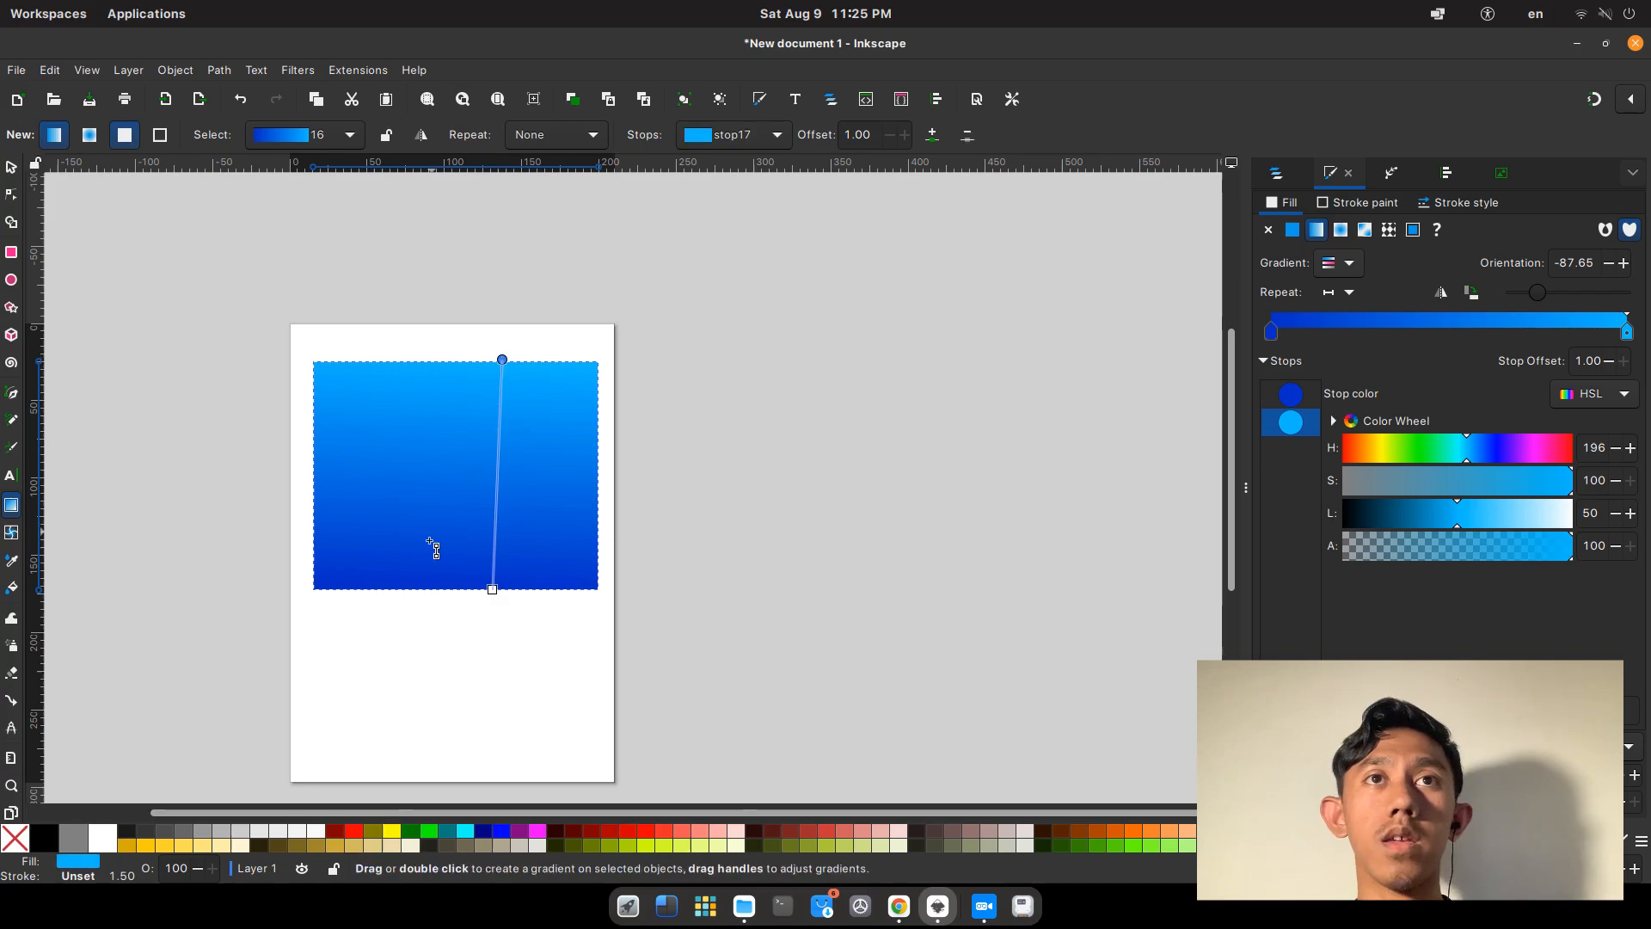
drag(438, 590, 441, 362)
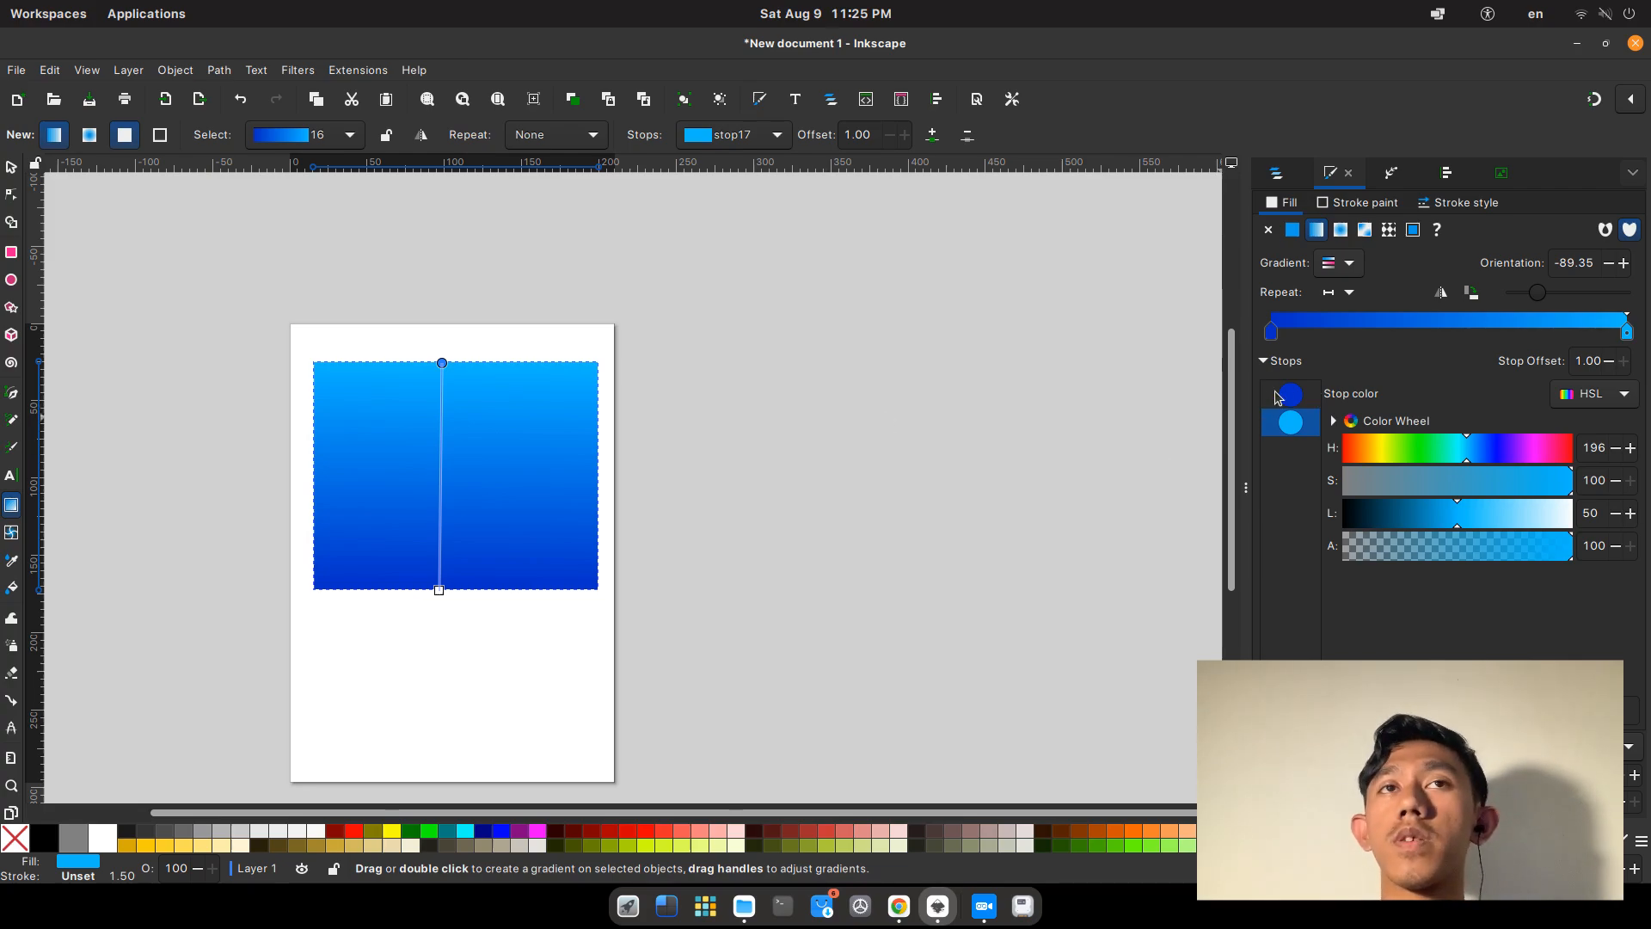
click(1441, 295)
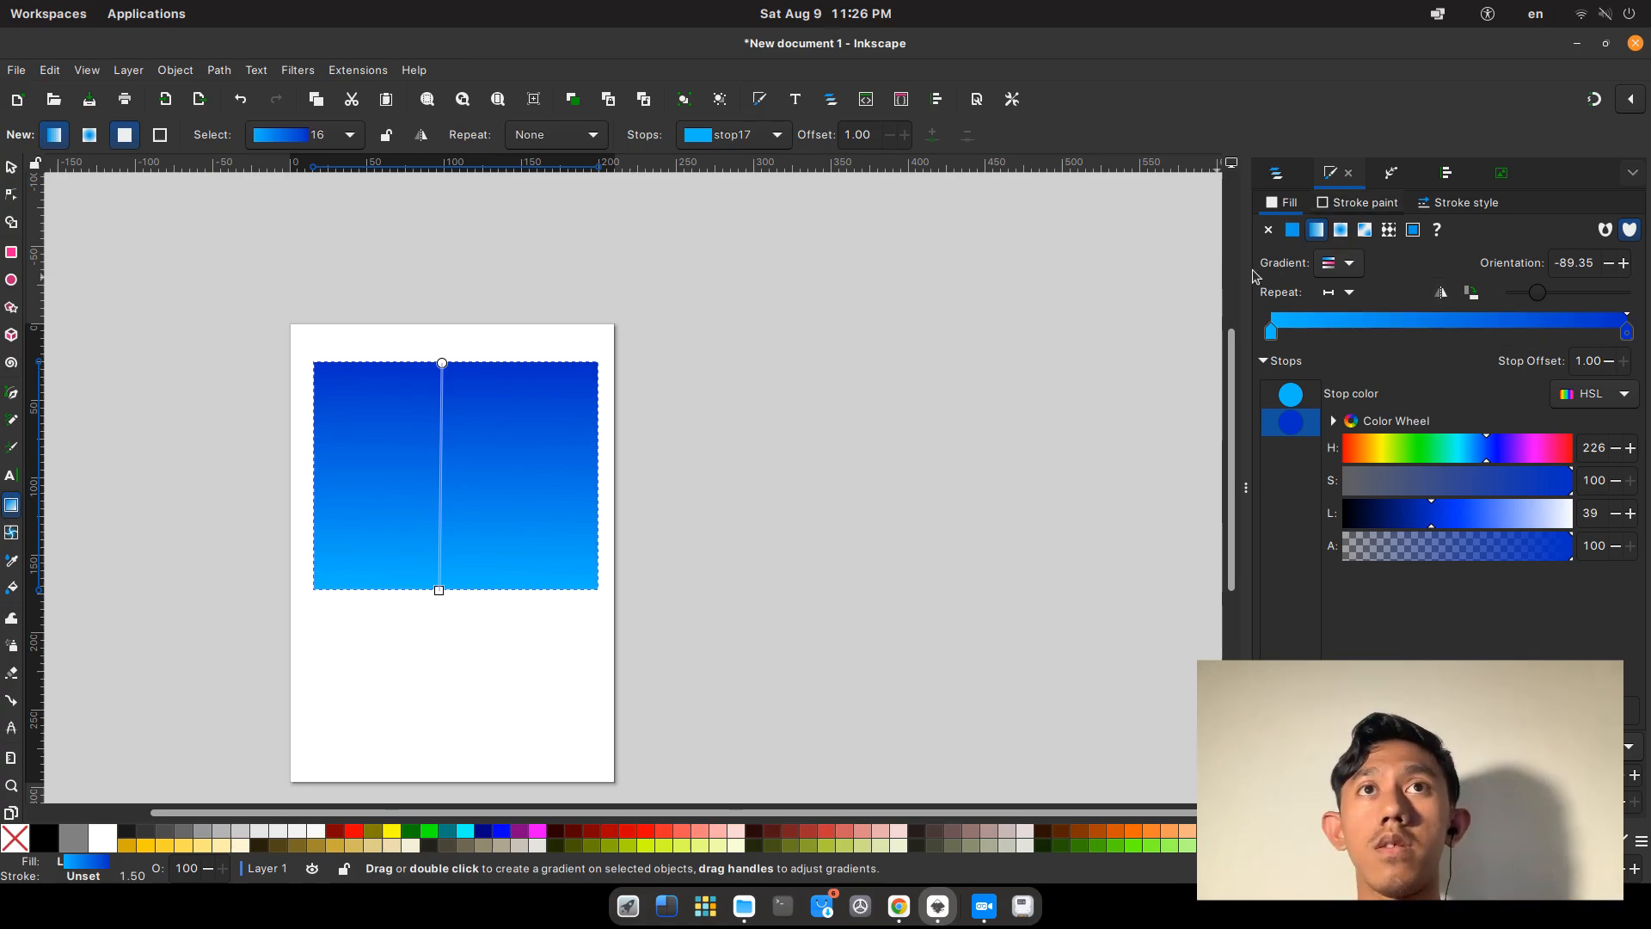
Change the fill to a radial gradient with both radii extended beyond the rectangle and its center near the rectangle's middle.
click(1341, 231)
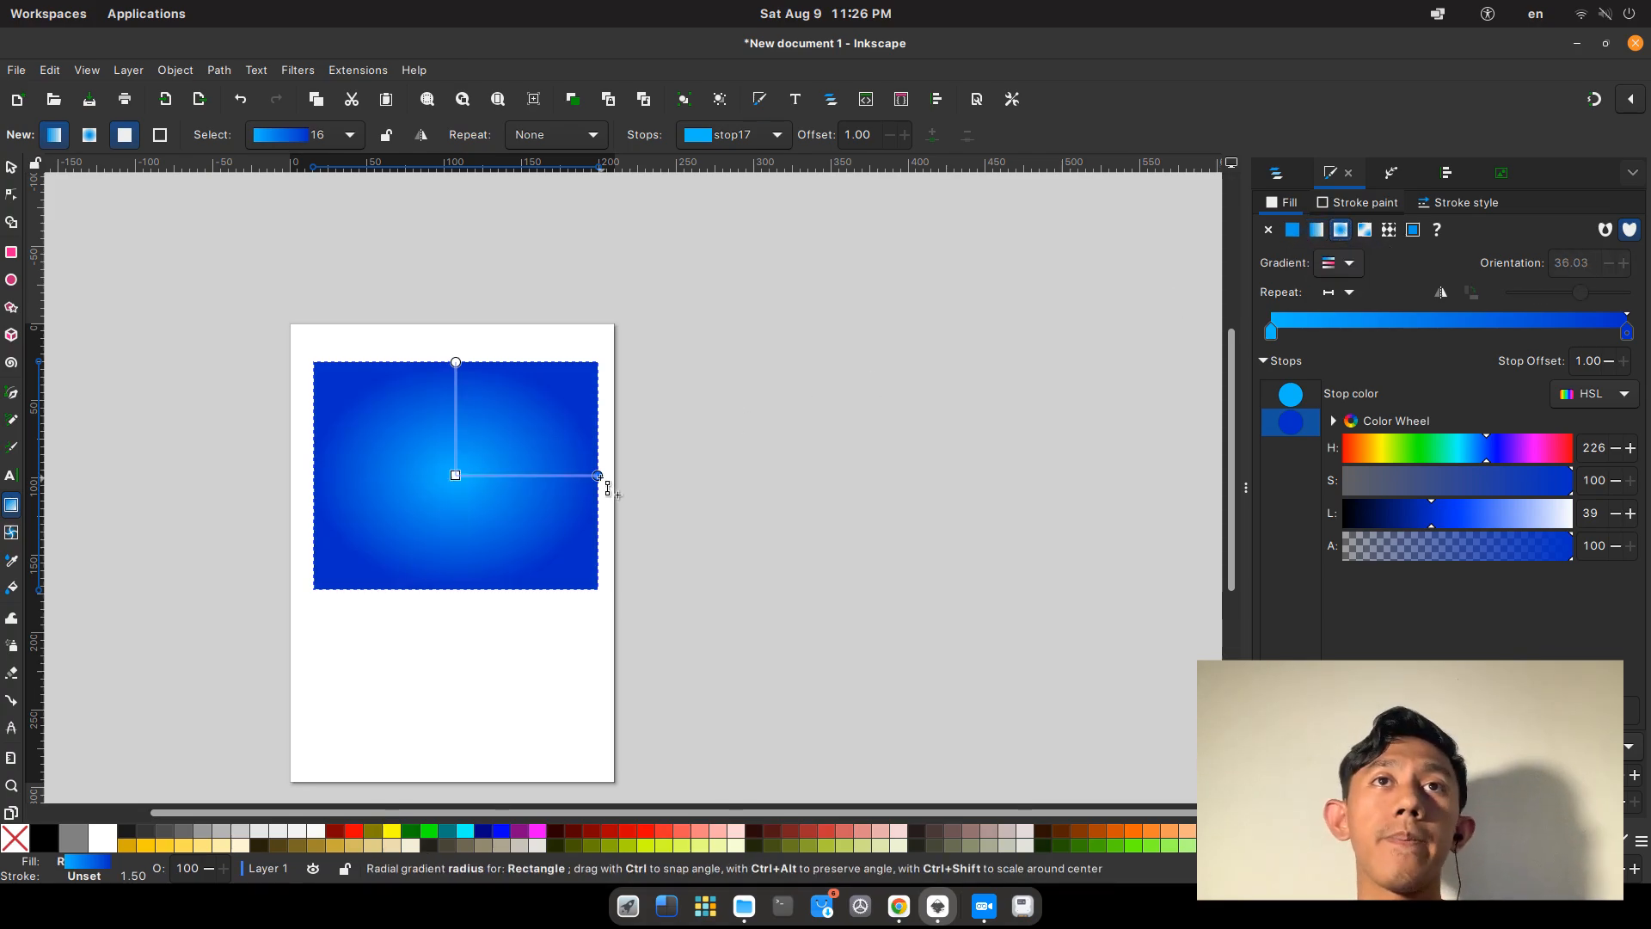
drag(608, 486, 663, 688)
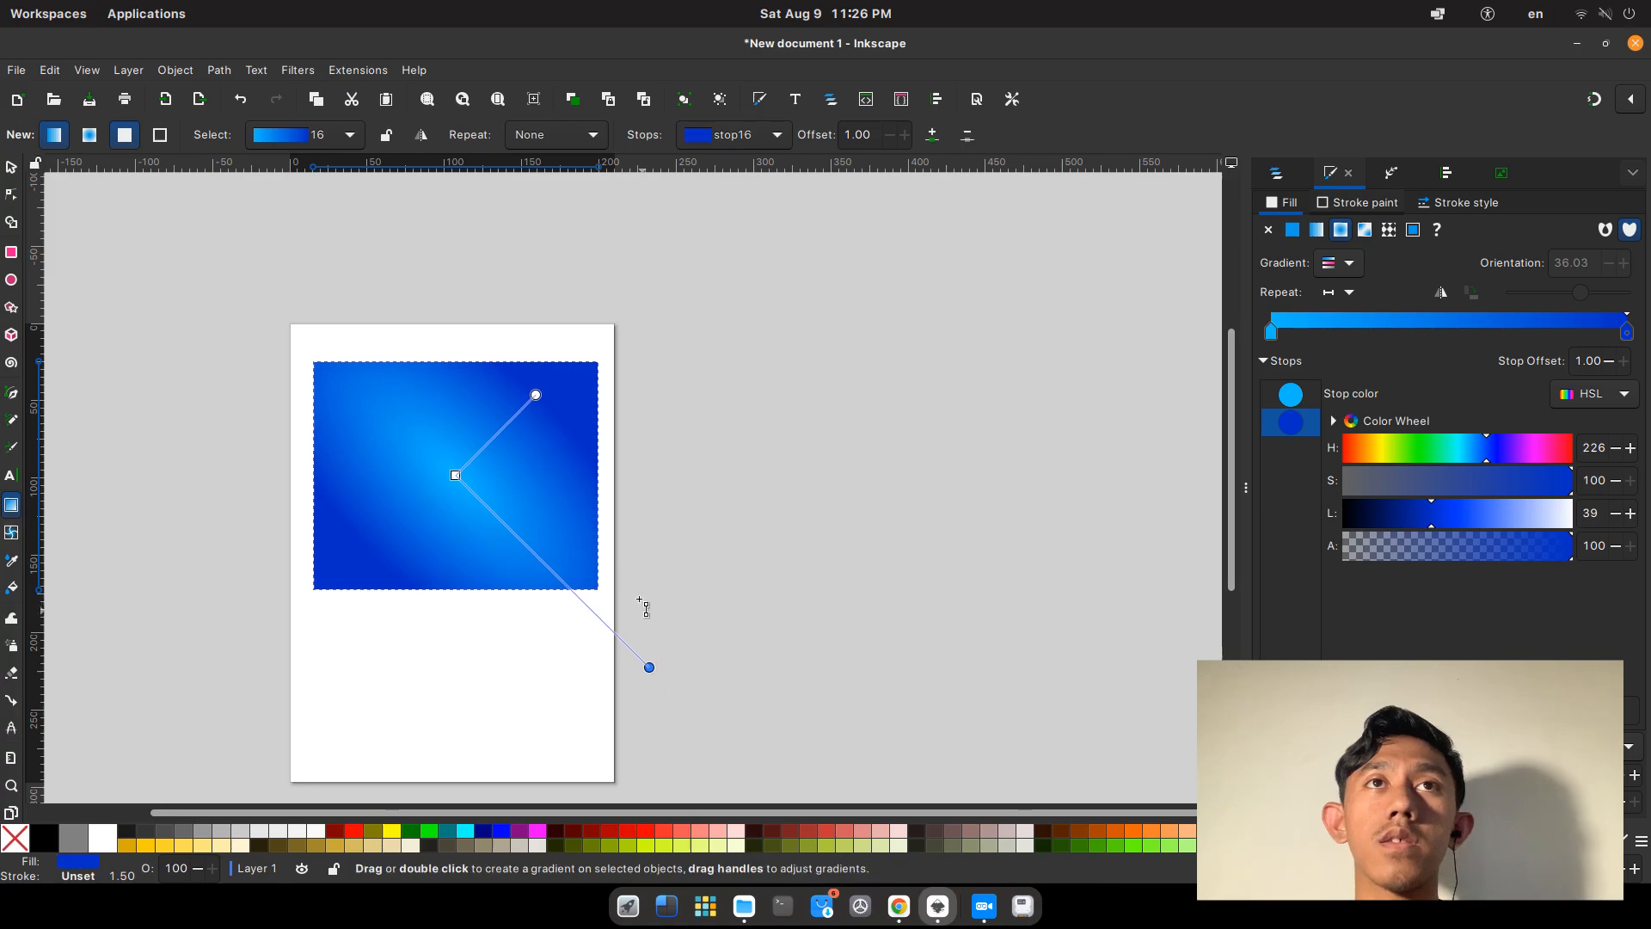
drag(535, 395, 628, 369)
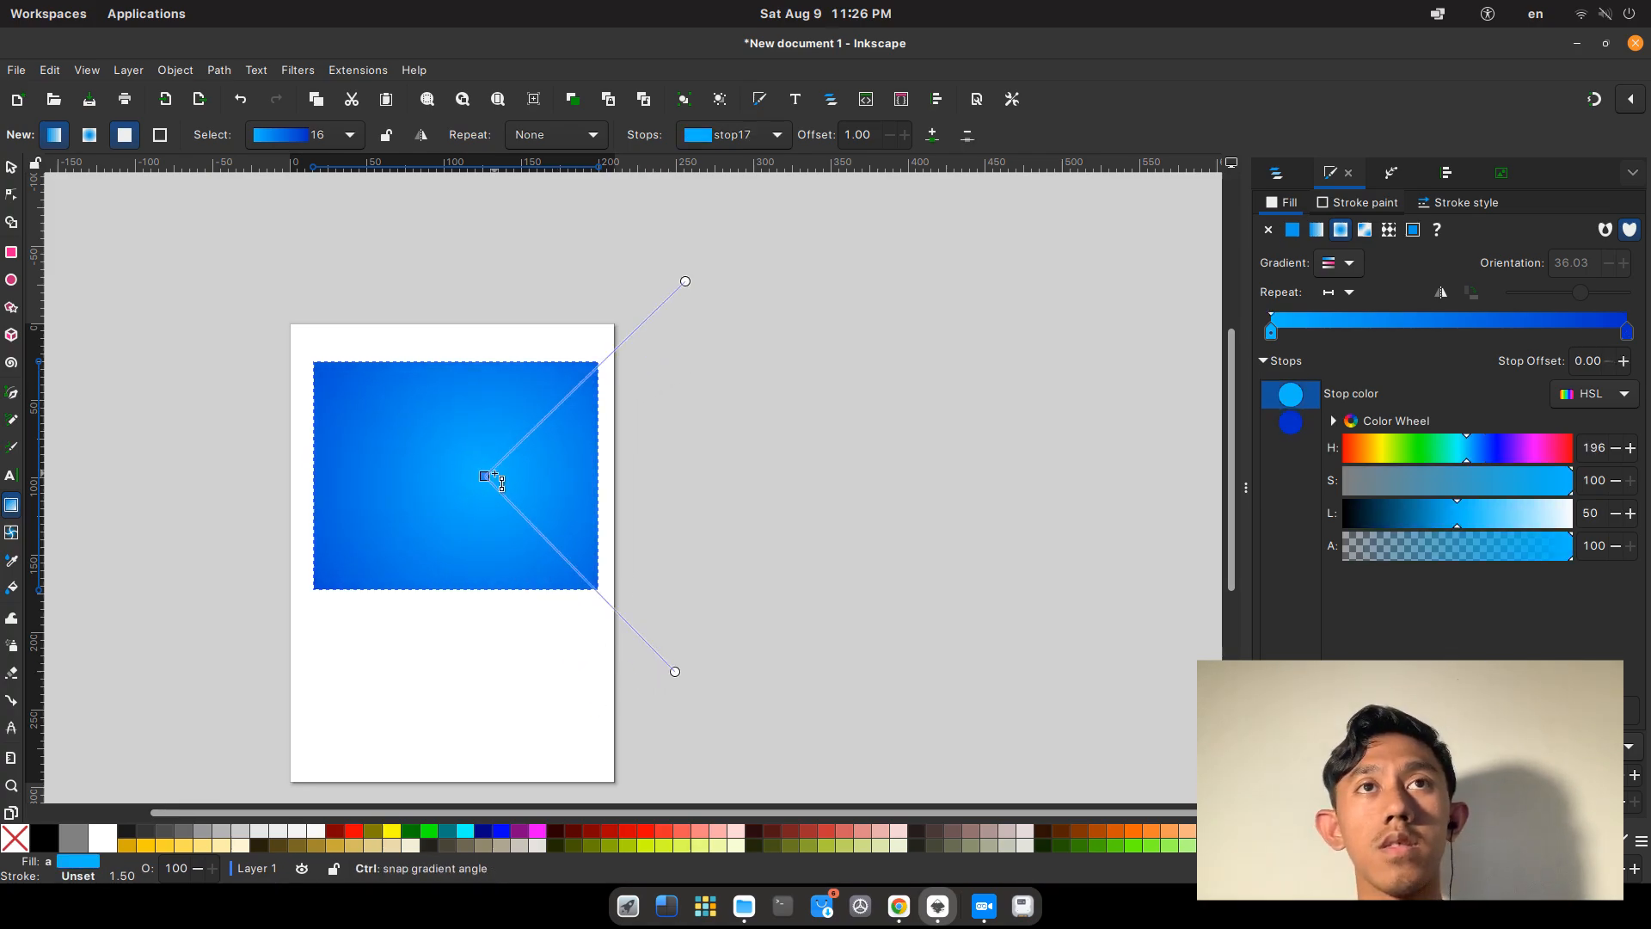
key(ctrl+z)
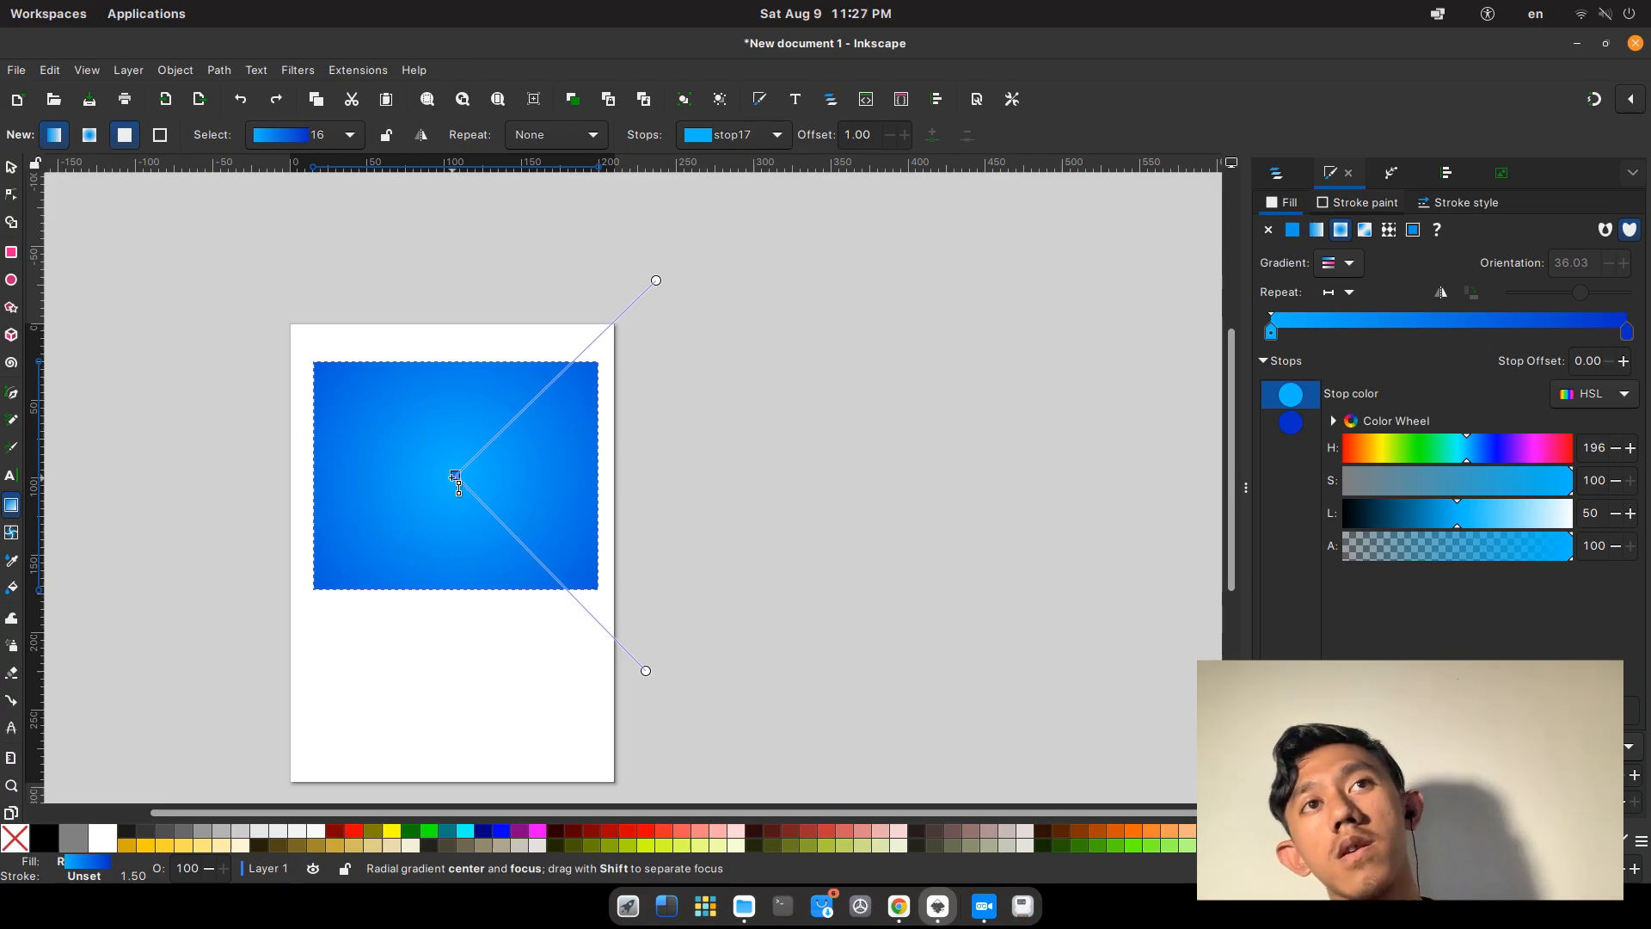
drag(455, 475, 460, 479)
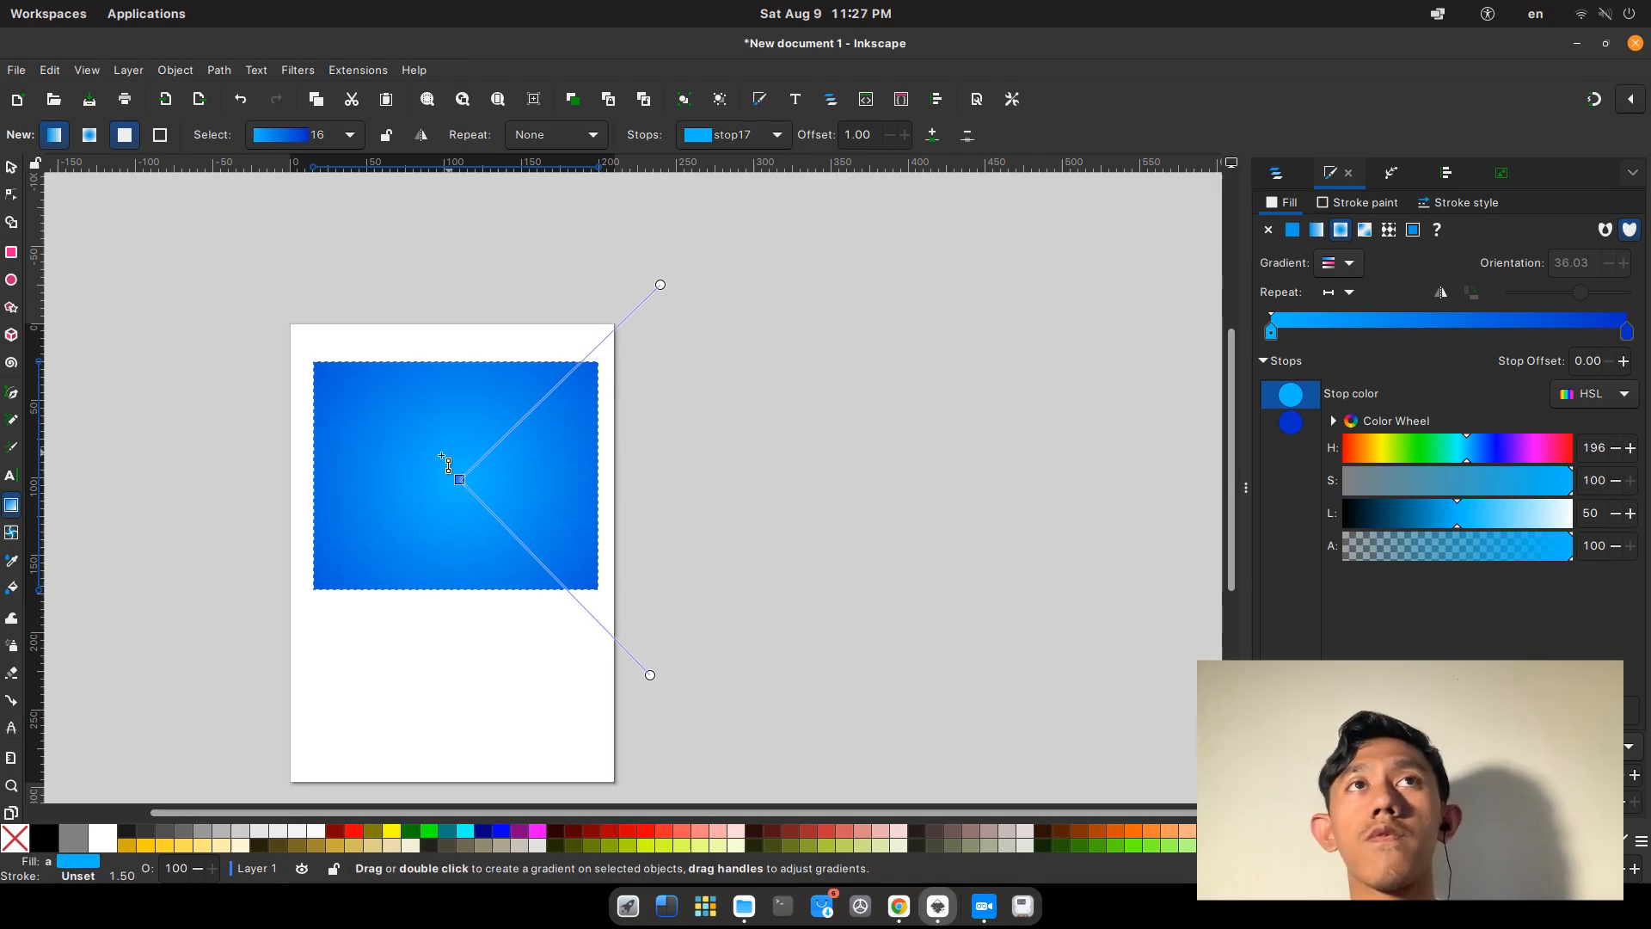
Try reversing the colors of the rectangle's radial gradient, and restore the original color order.
click(1441, 295)
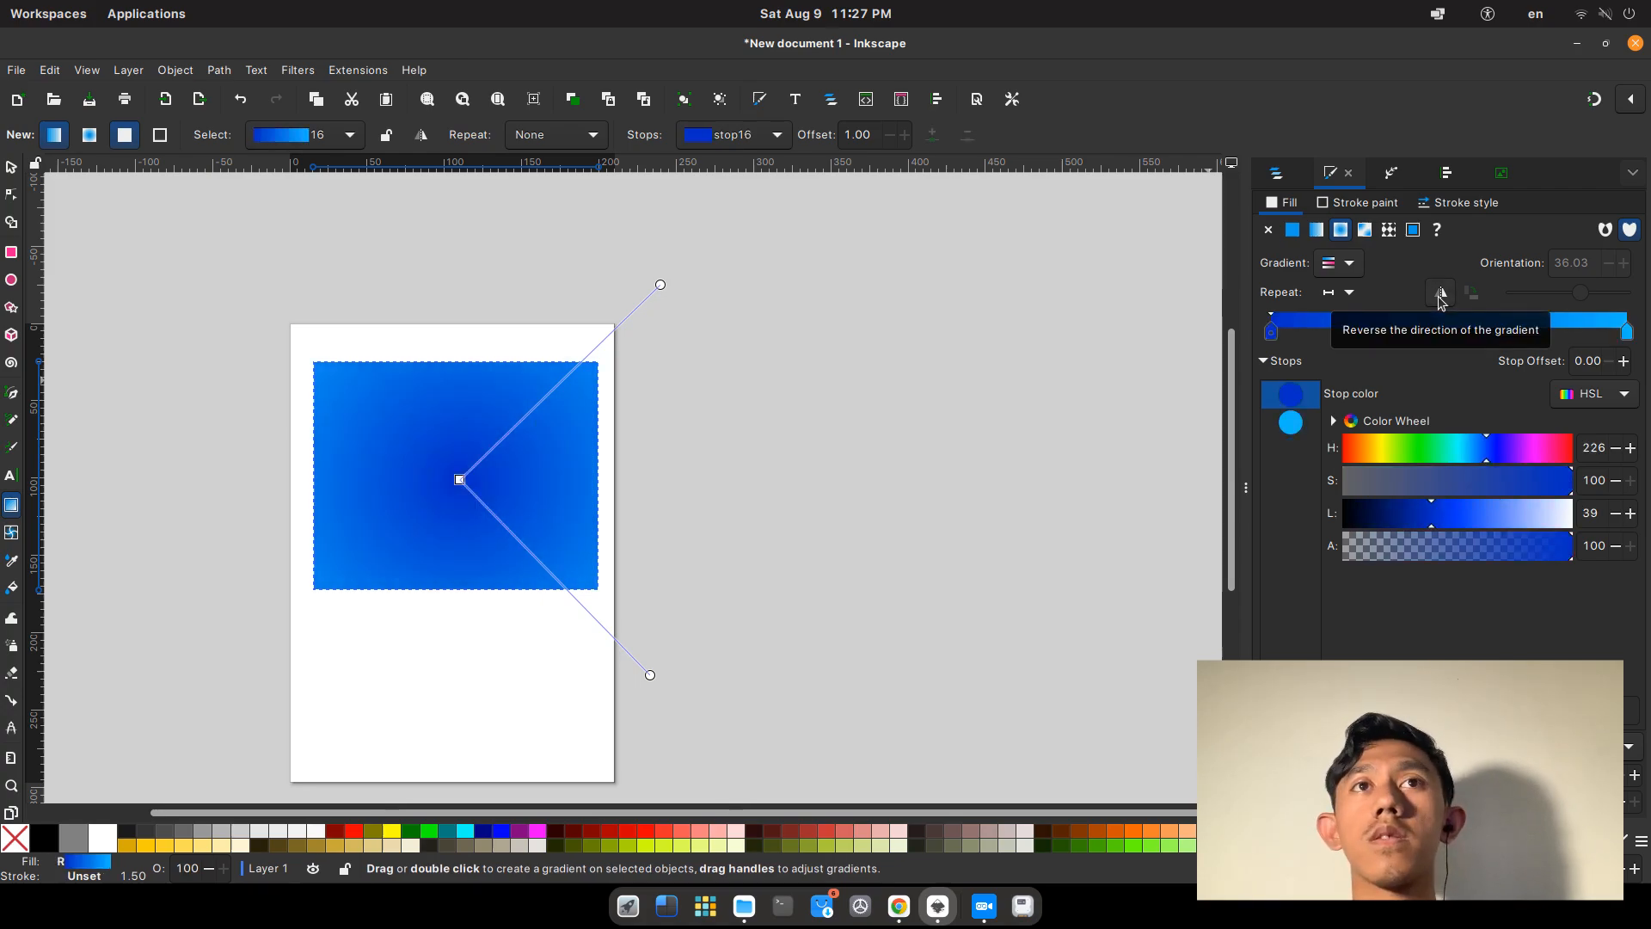
click(1441, 296)
click(1442, 297)
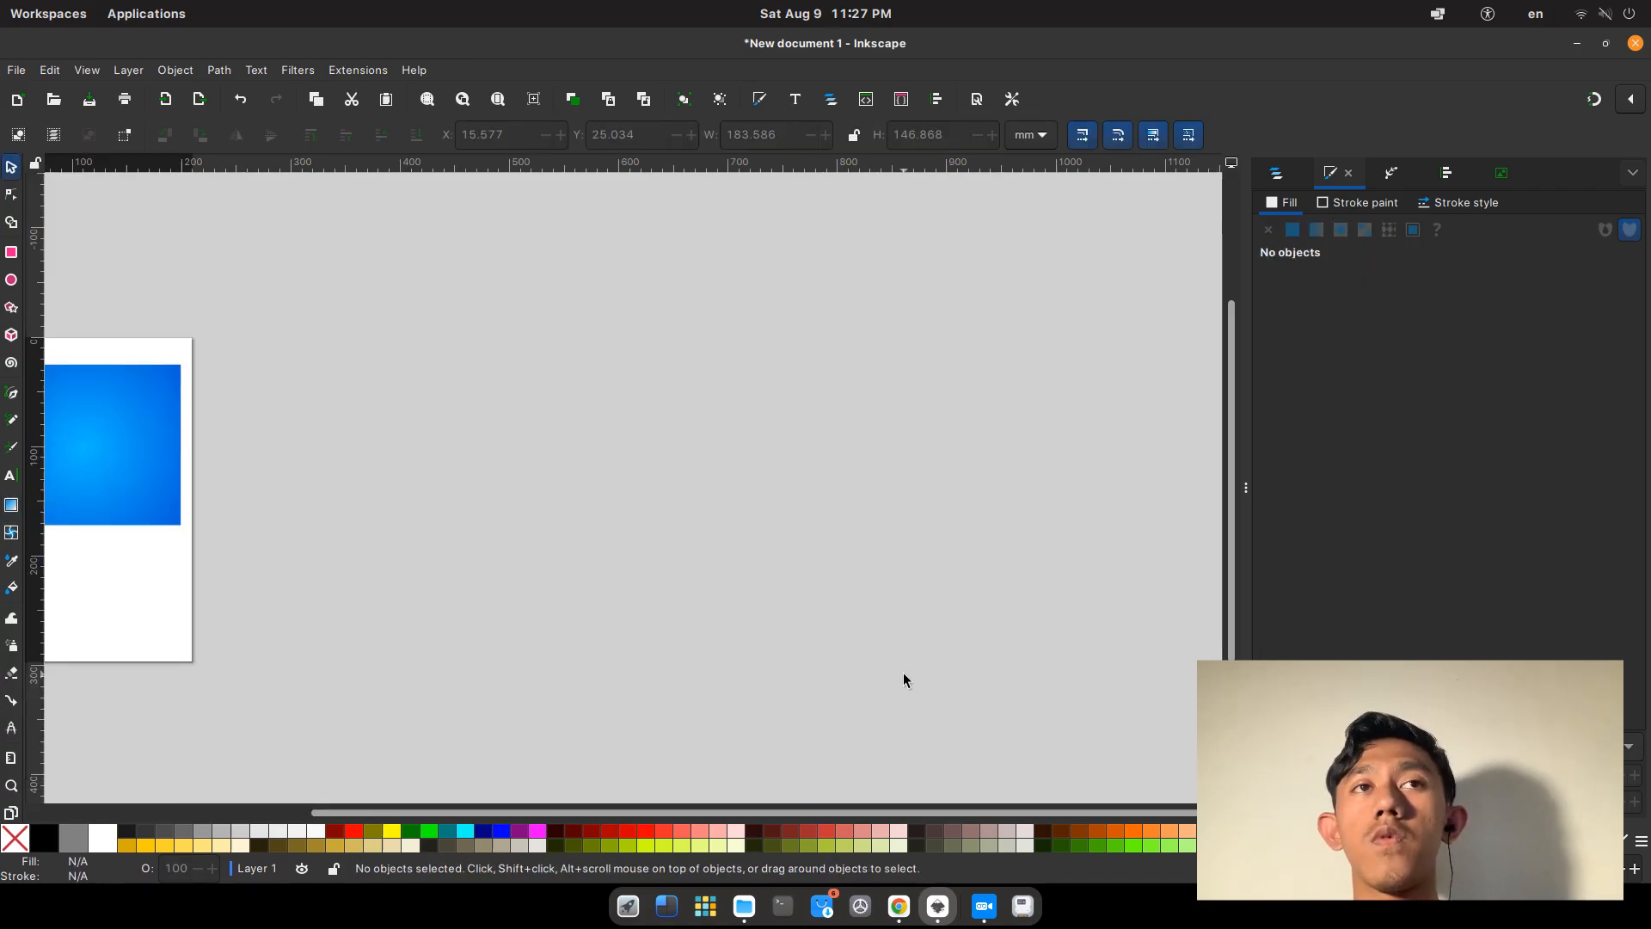
Switch to Chrome and copy the main image of the "[motion graphics] define." Pinterest pin.
scroll(911, 653, down, 4)
scroll(913, 651, down, 1)
scroll(729, 748, up, 2)
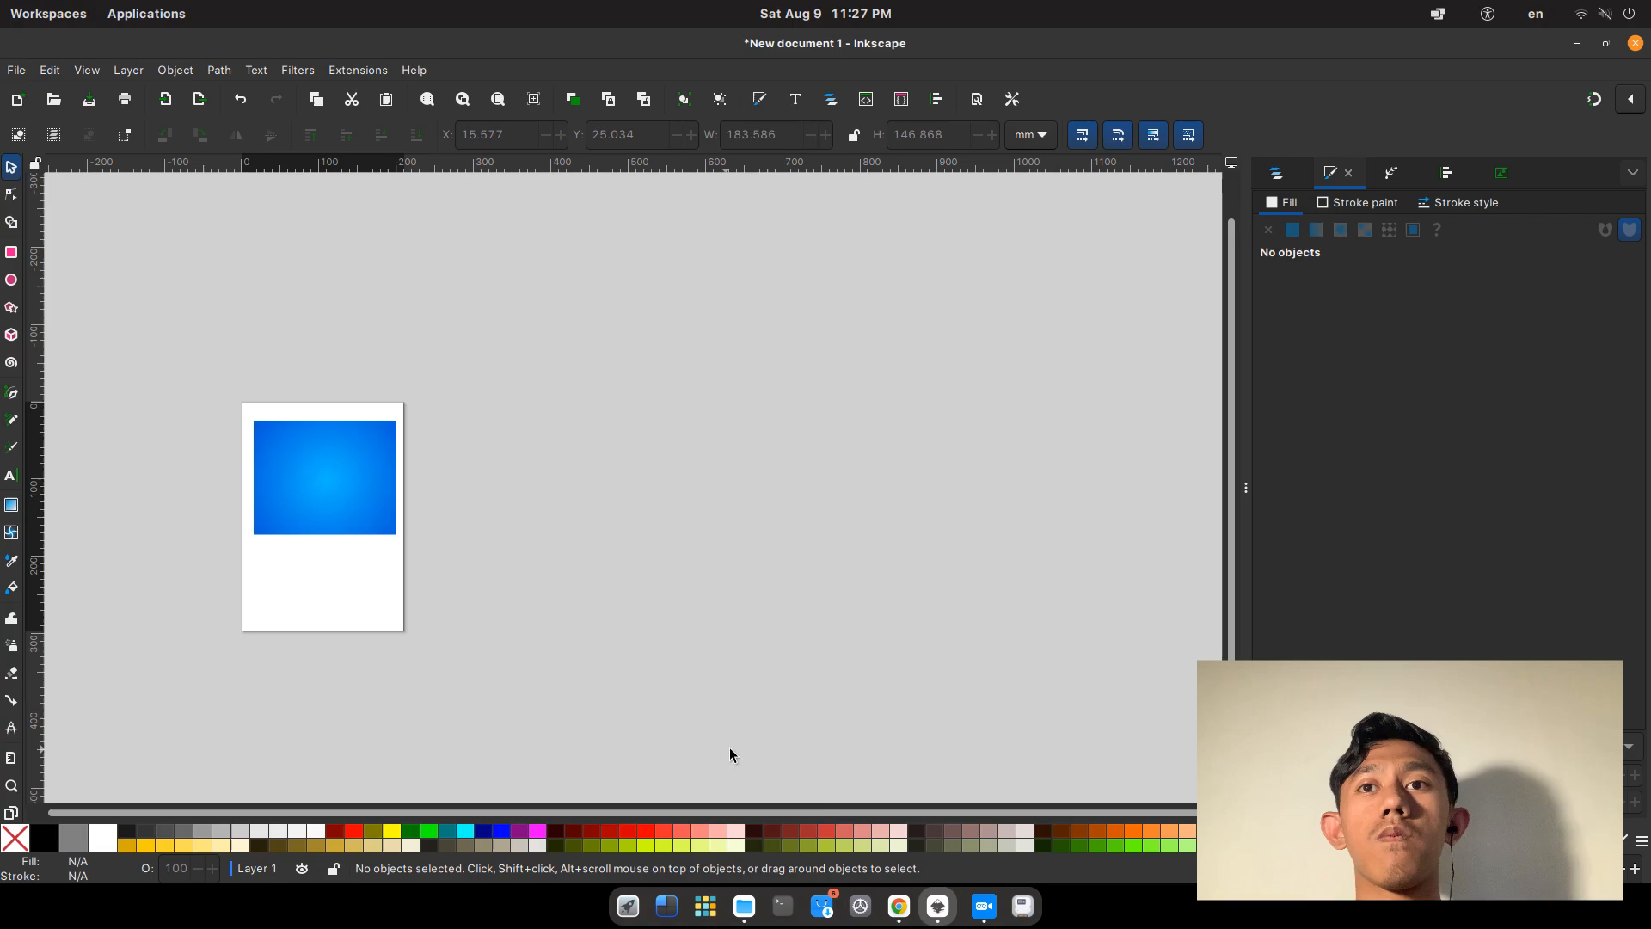
click(899, 907)
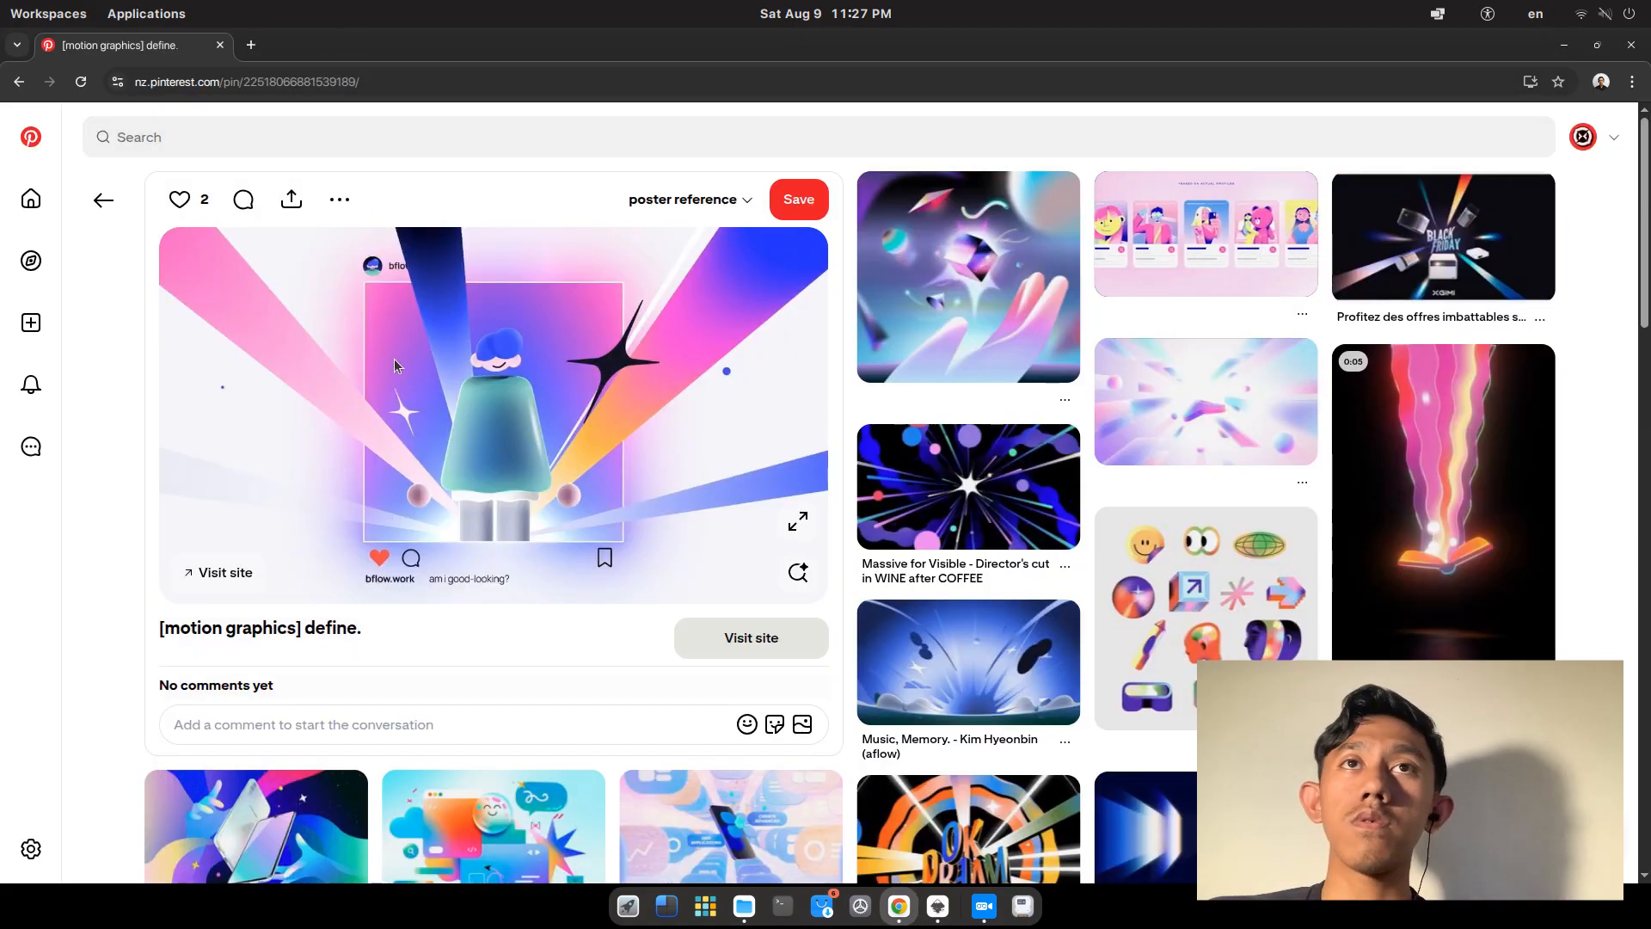
right_click(722, 383)
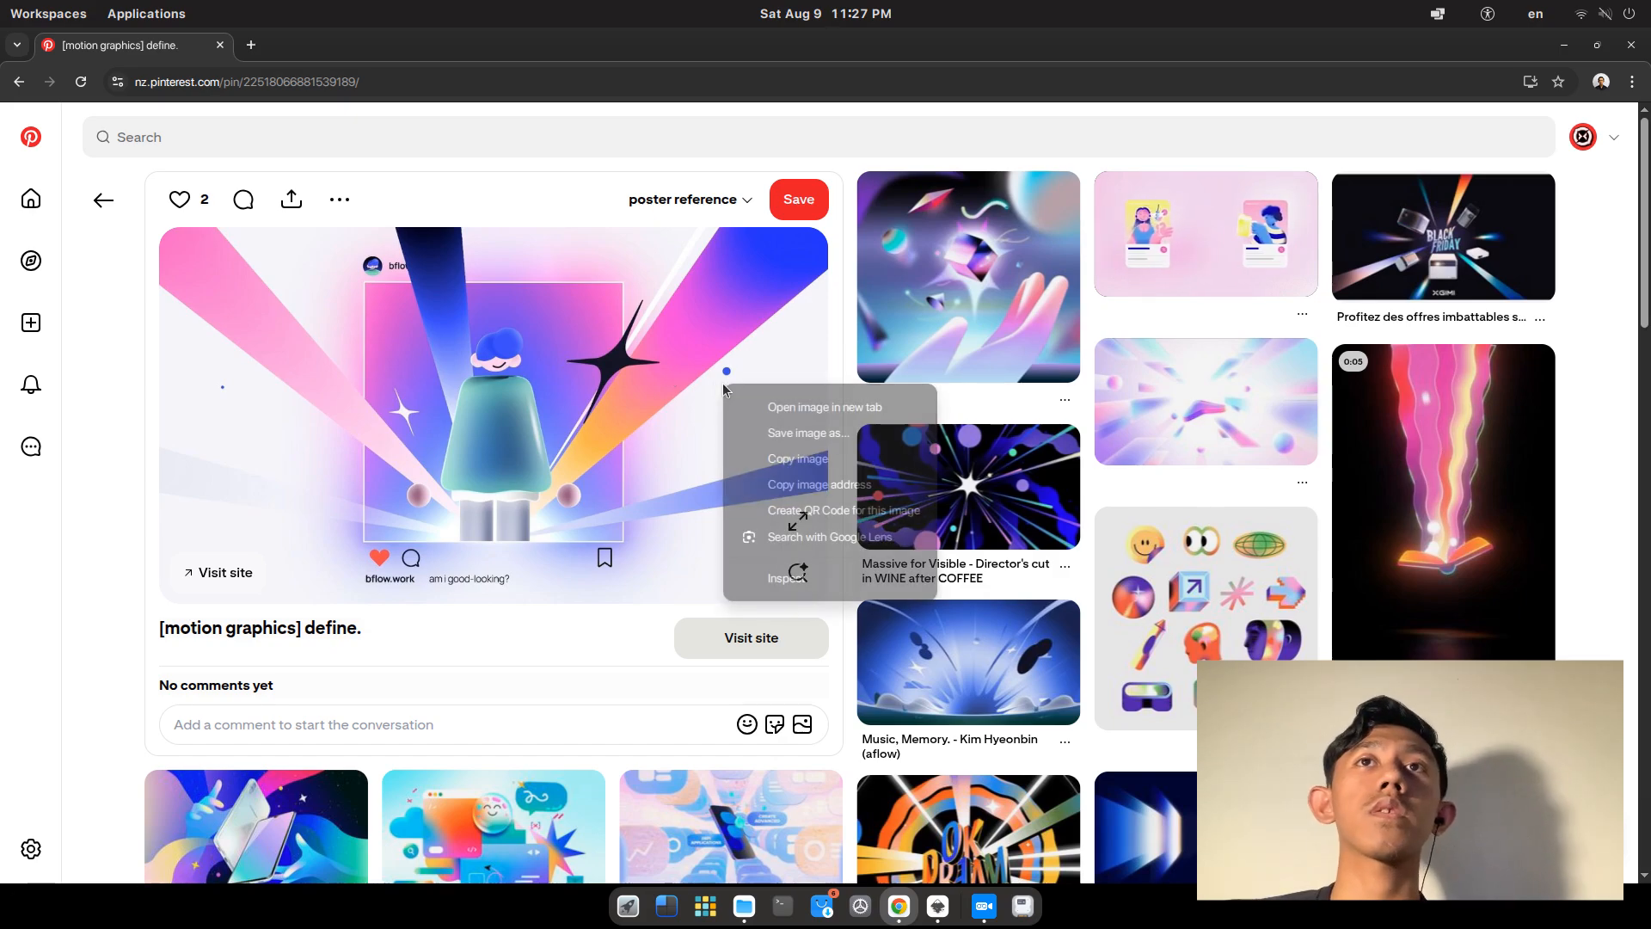
click(798, 459)
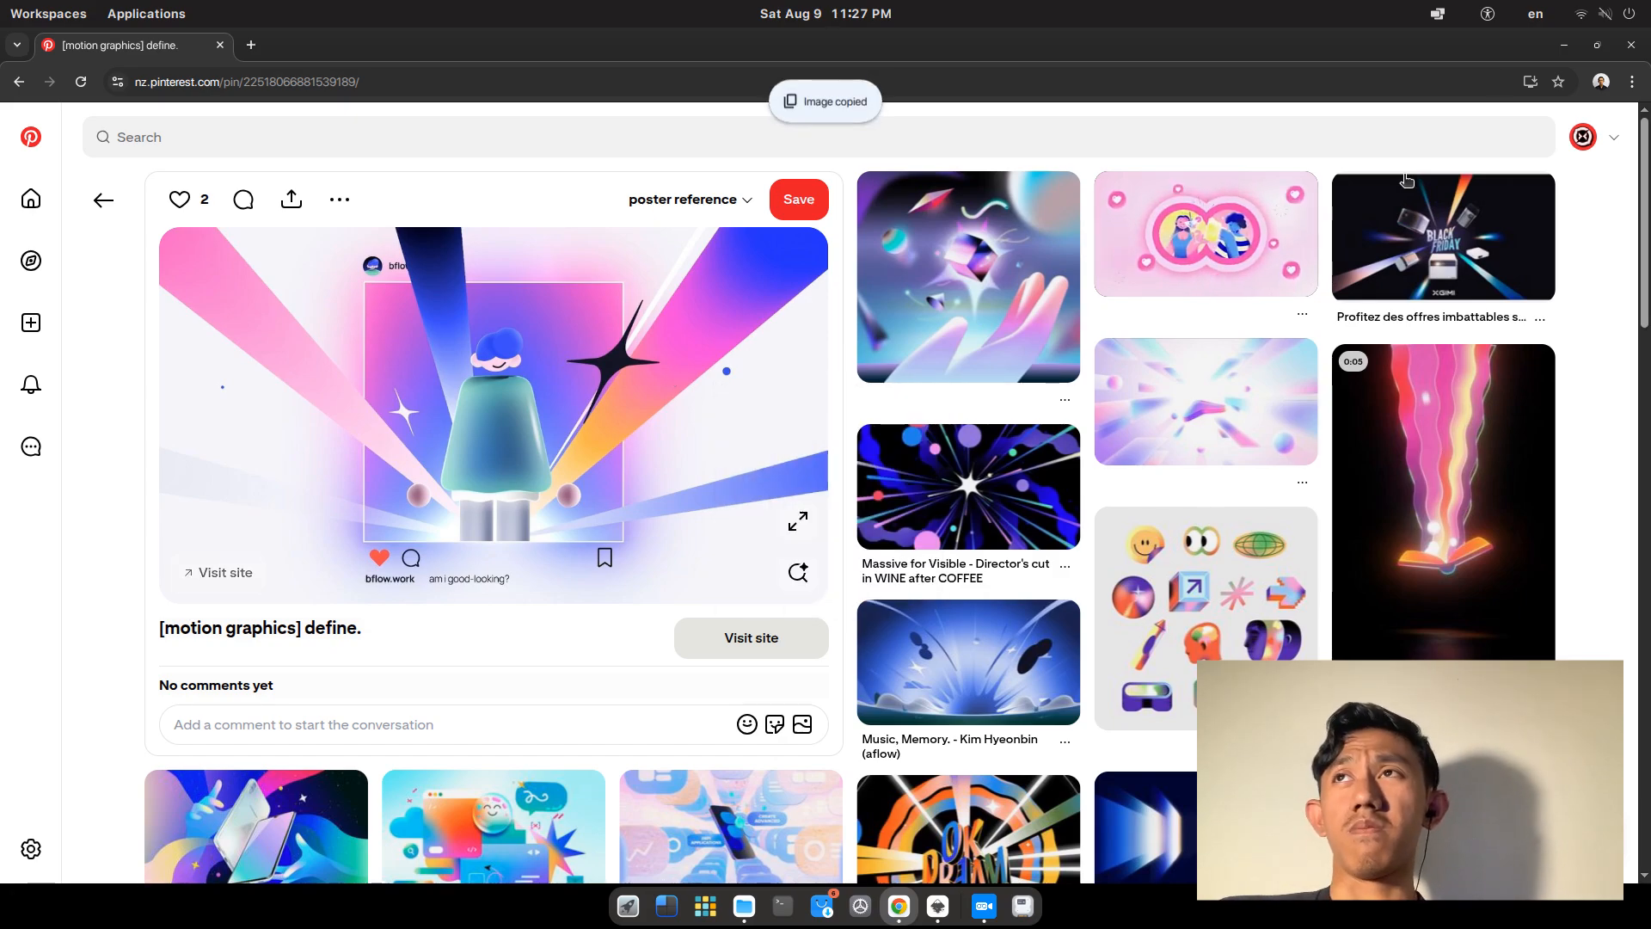
Return to Inkscape, paste the copied image and place it beside the page, above the rectangle.
click(1564, 45)
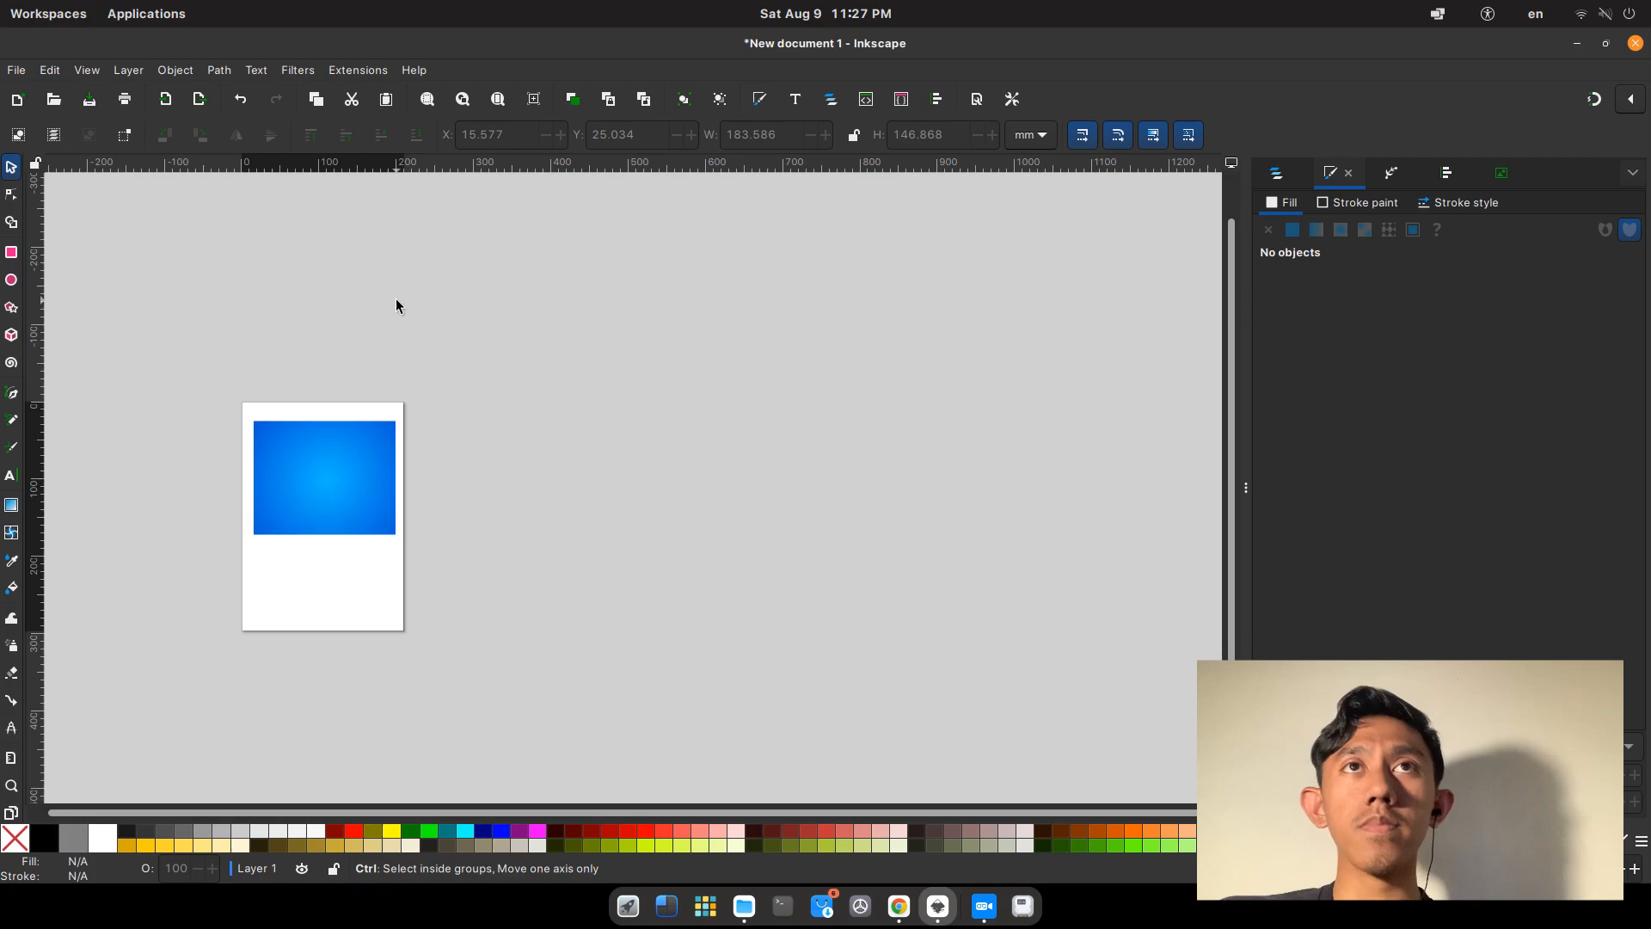
key(ctrl+v)
drag(452, 310, 607, 373)
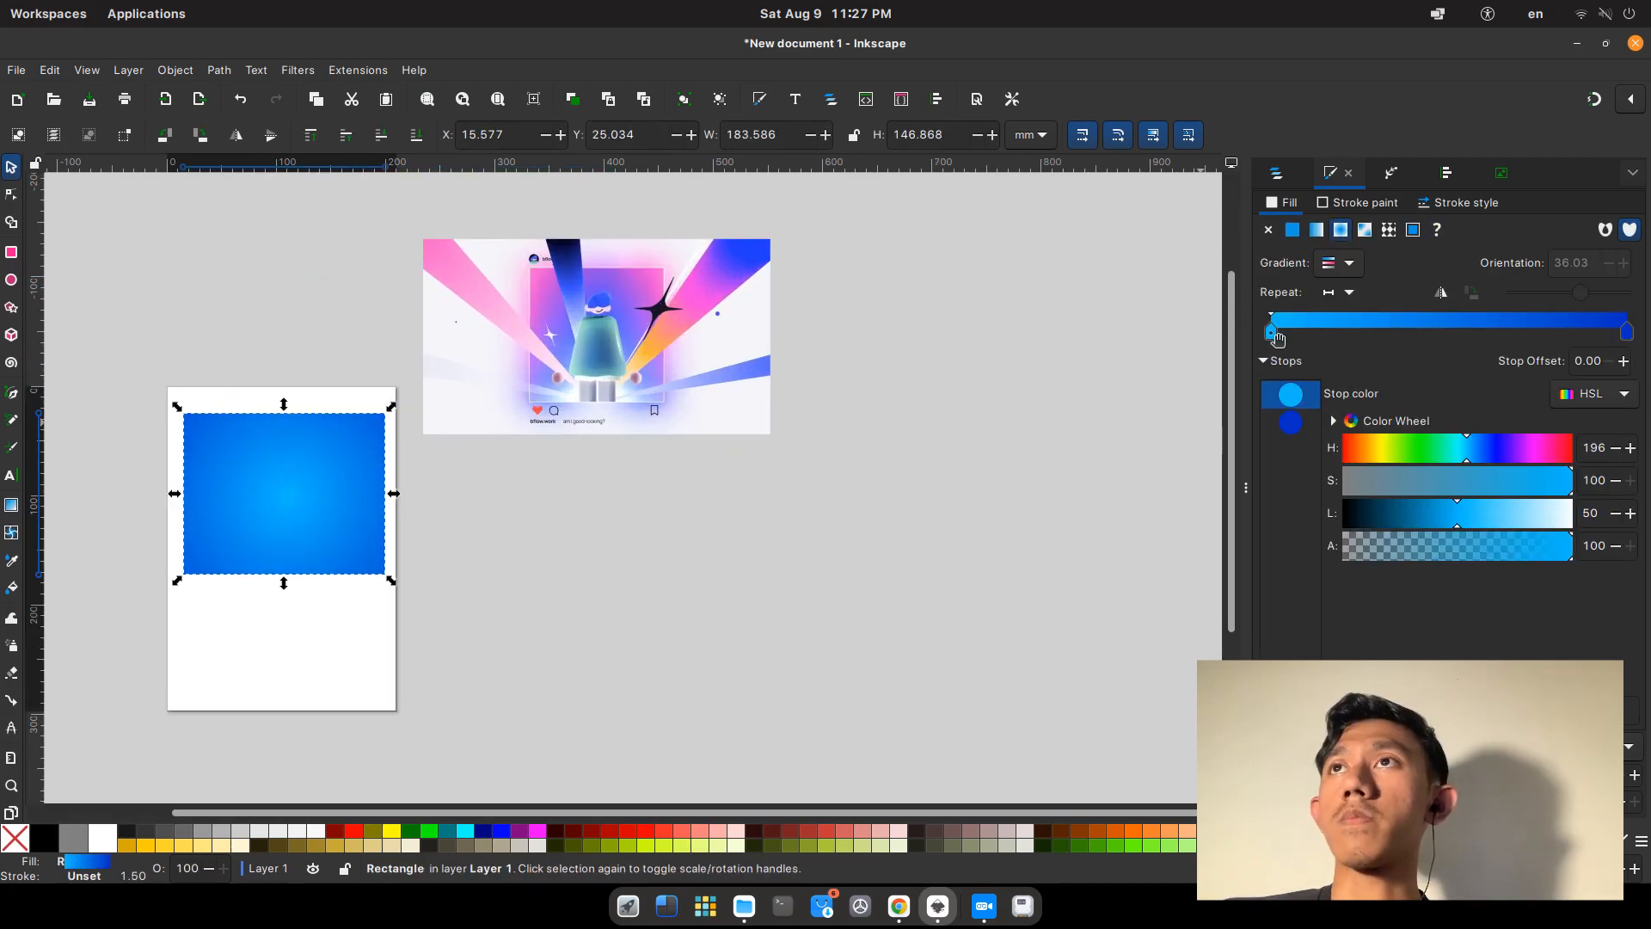
Change the rectangle's fill to a linear gradient and color its start stop with the orange sampled from the pasted image's ray.
click(1319, 231)
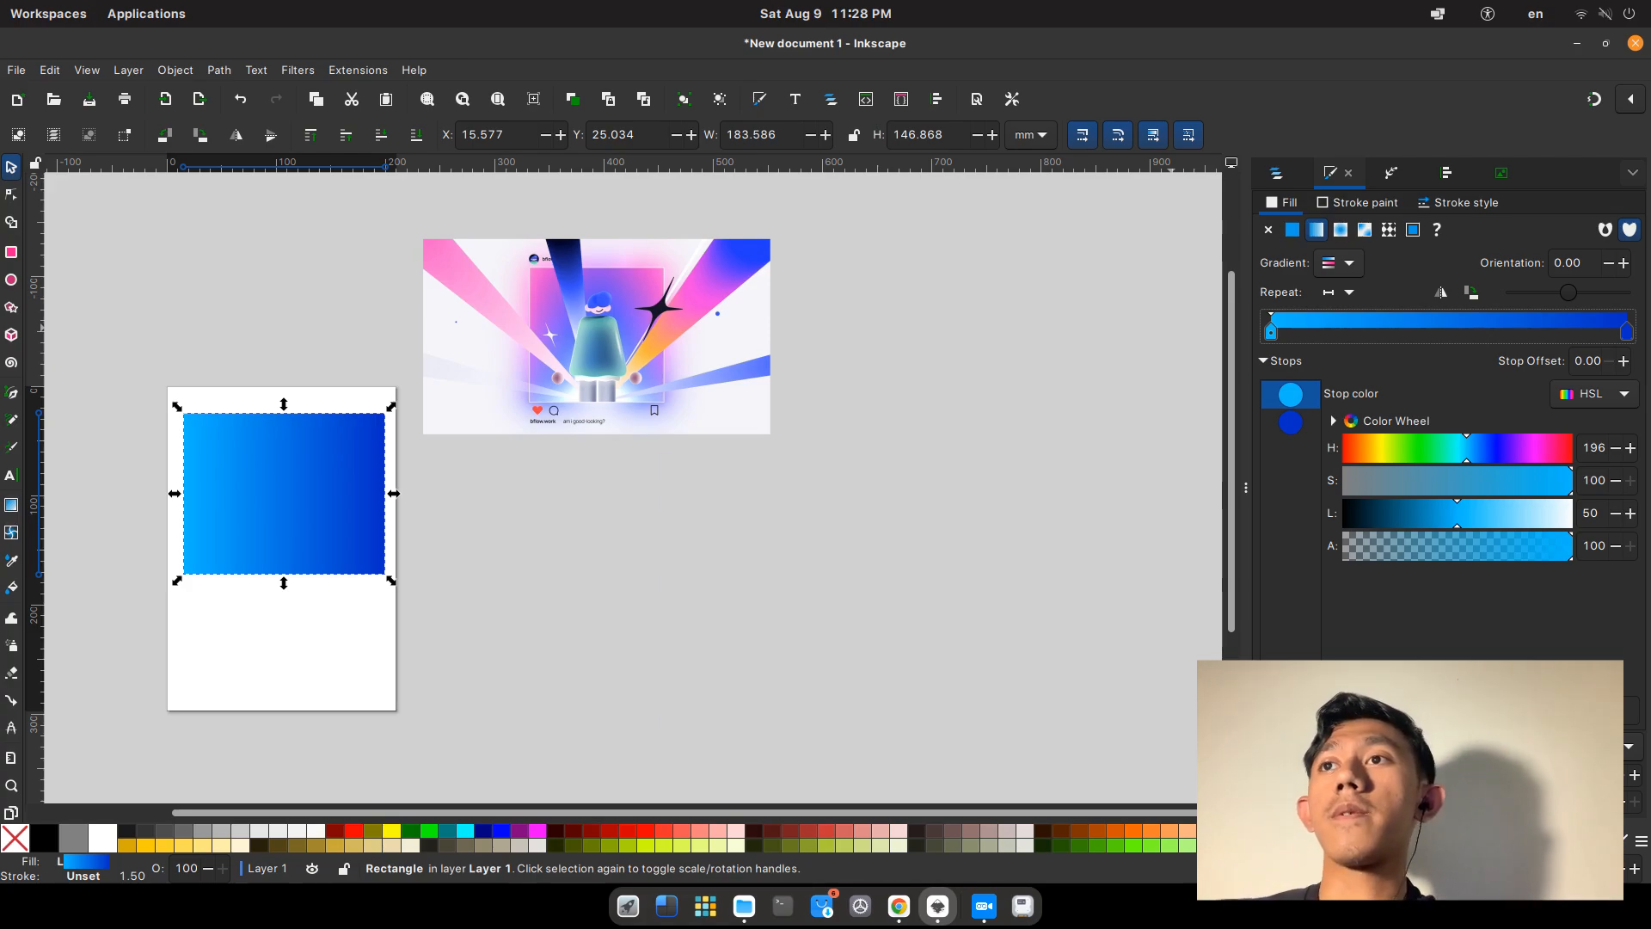
key(d)
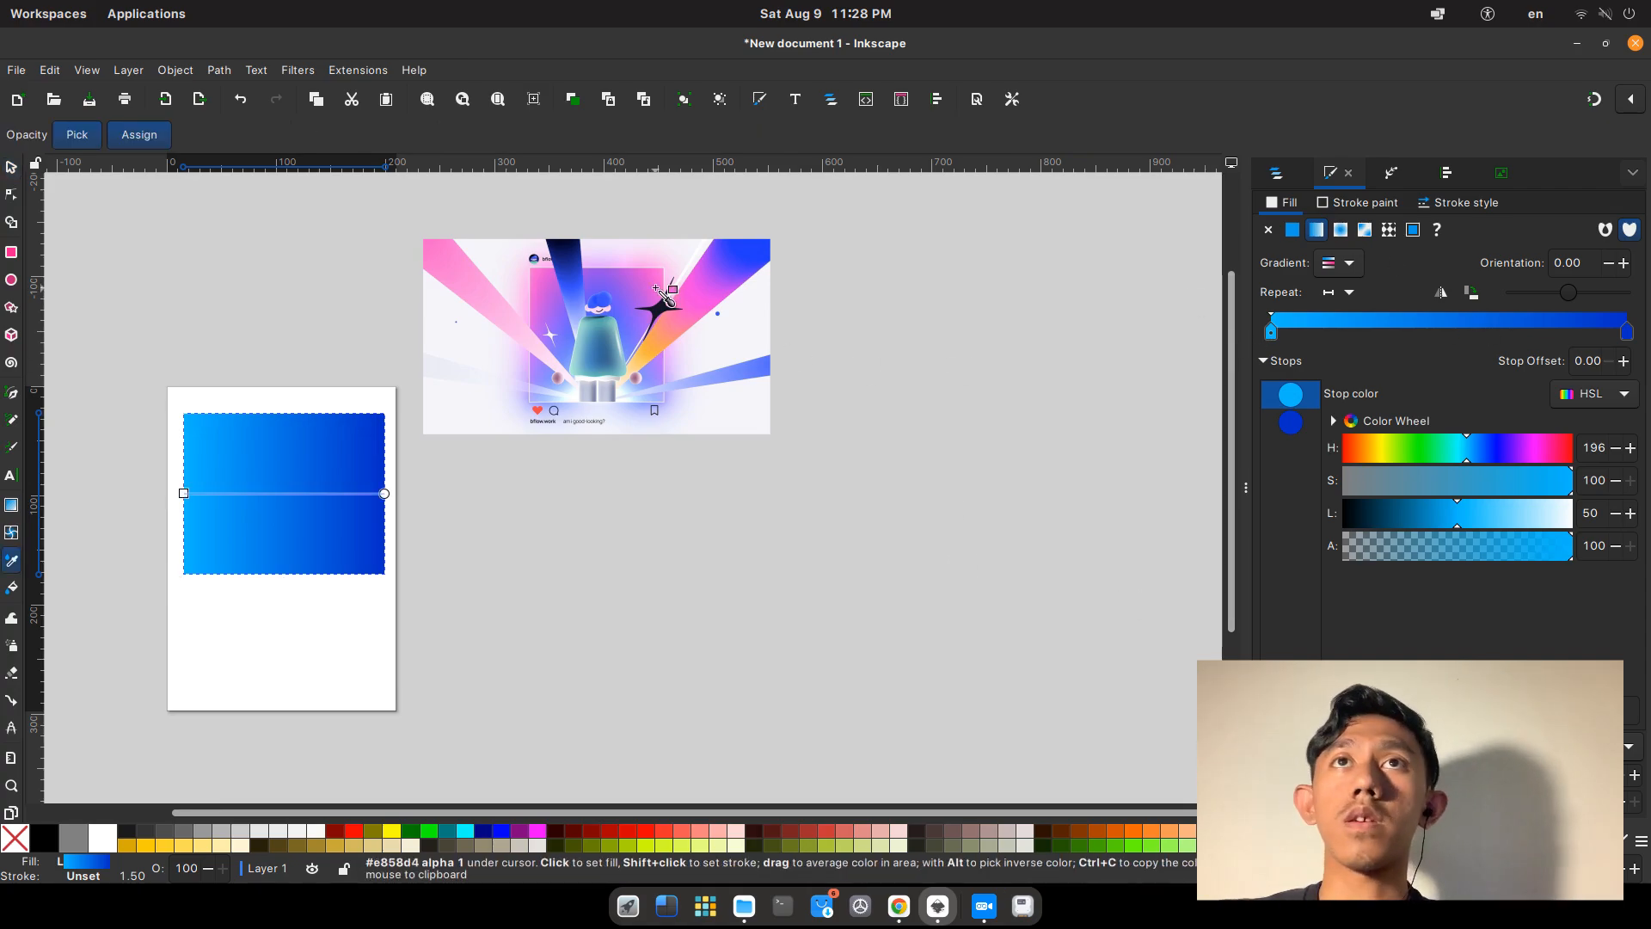
scroll(655, 288, up, 2)
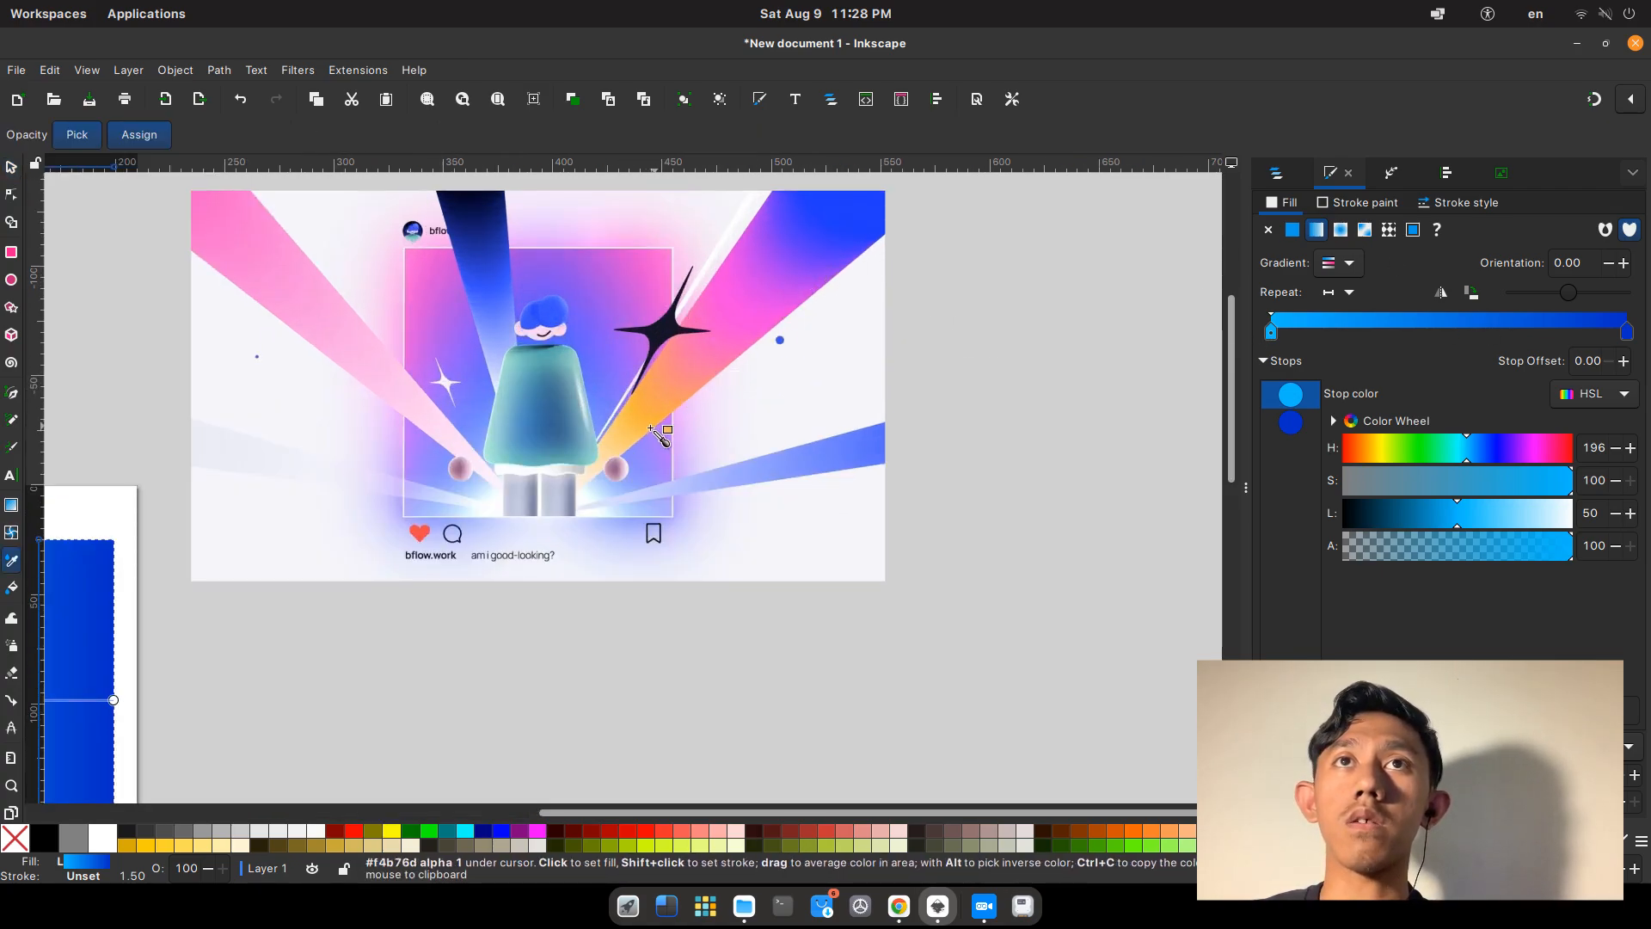
click(622, 433)
scroll(1082, 342, down, 1)
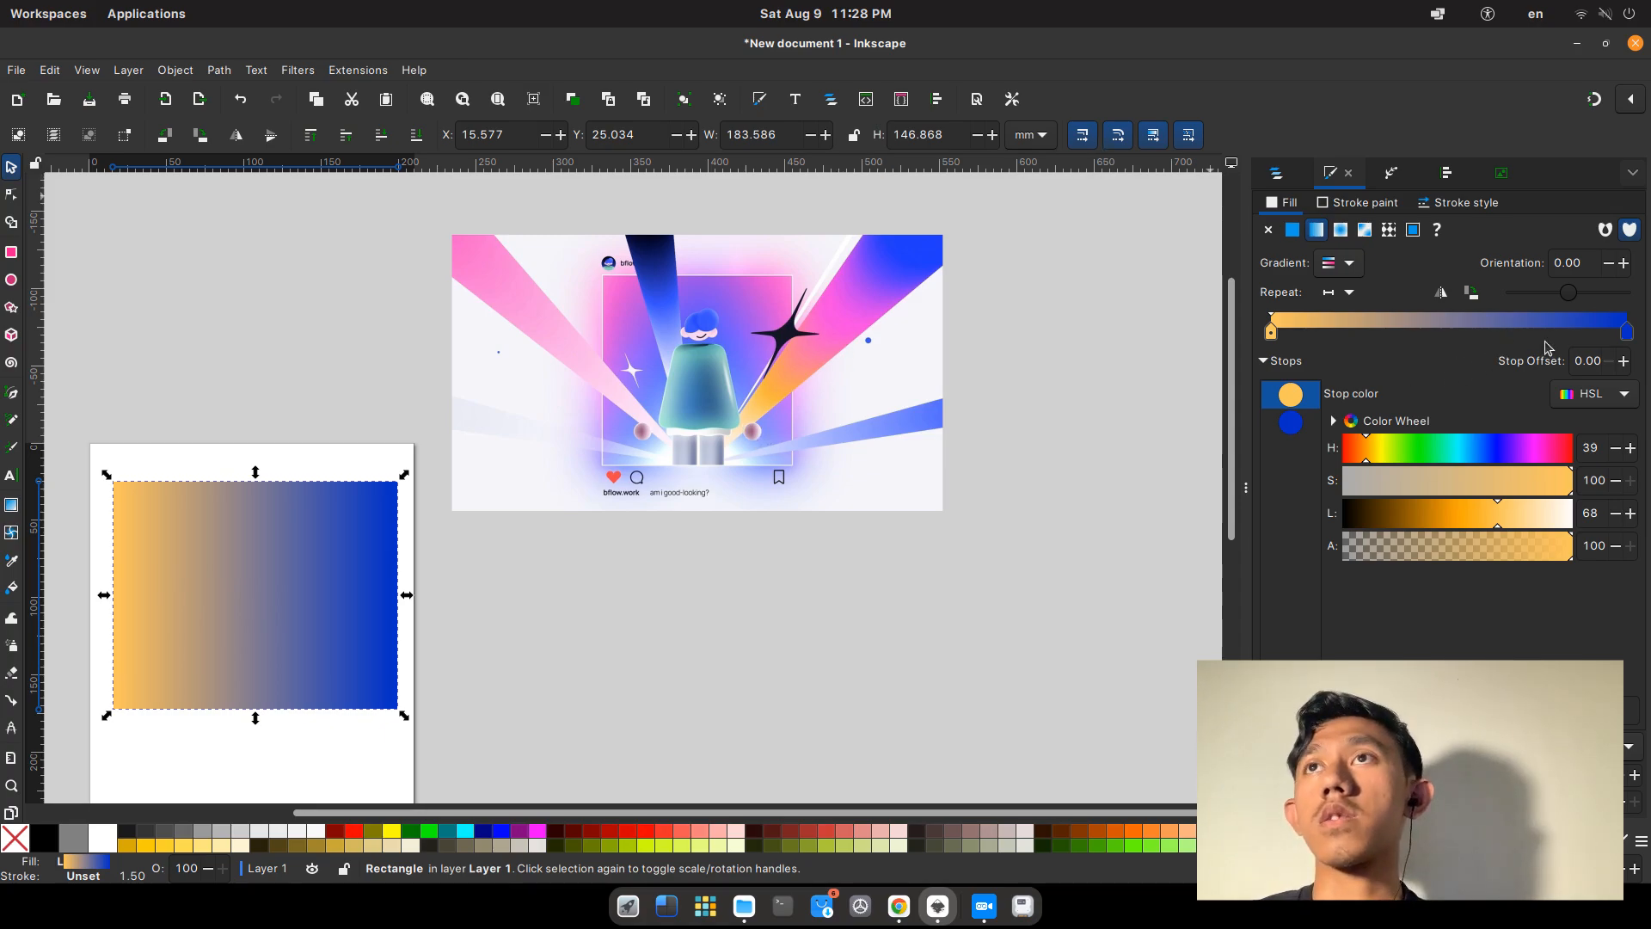
Add a gradient stop at offset 0.14 and color it with the pink sampled from the image's ray.
double_click(1321, 335)
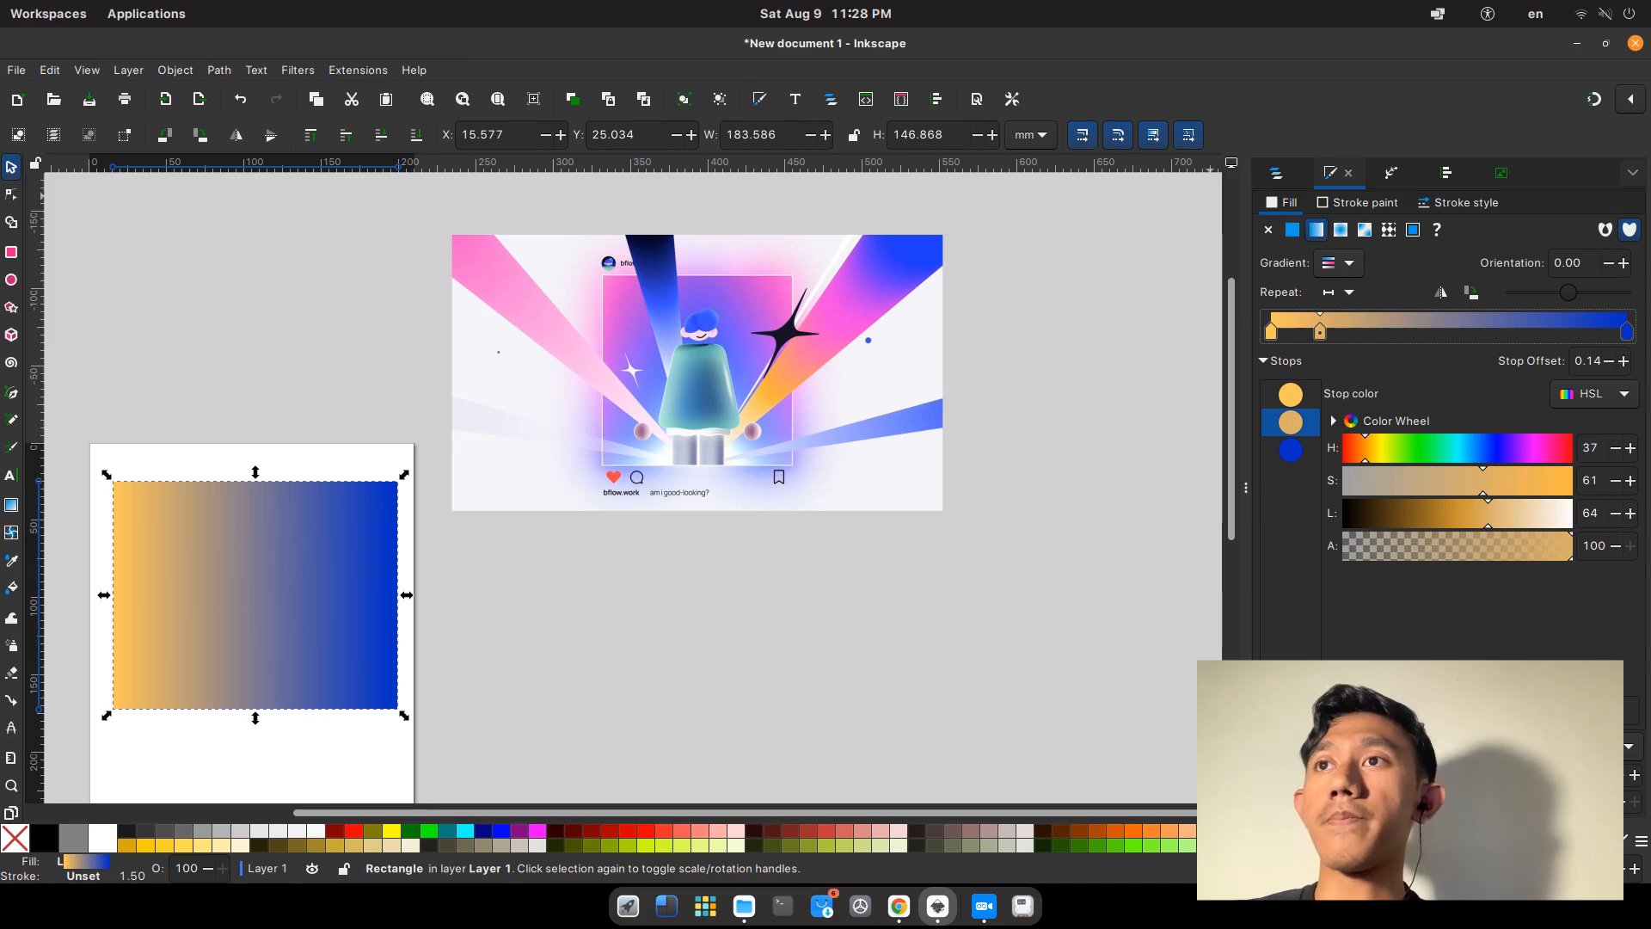
key(d)
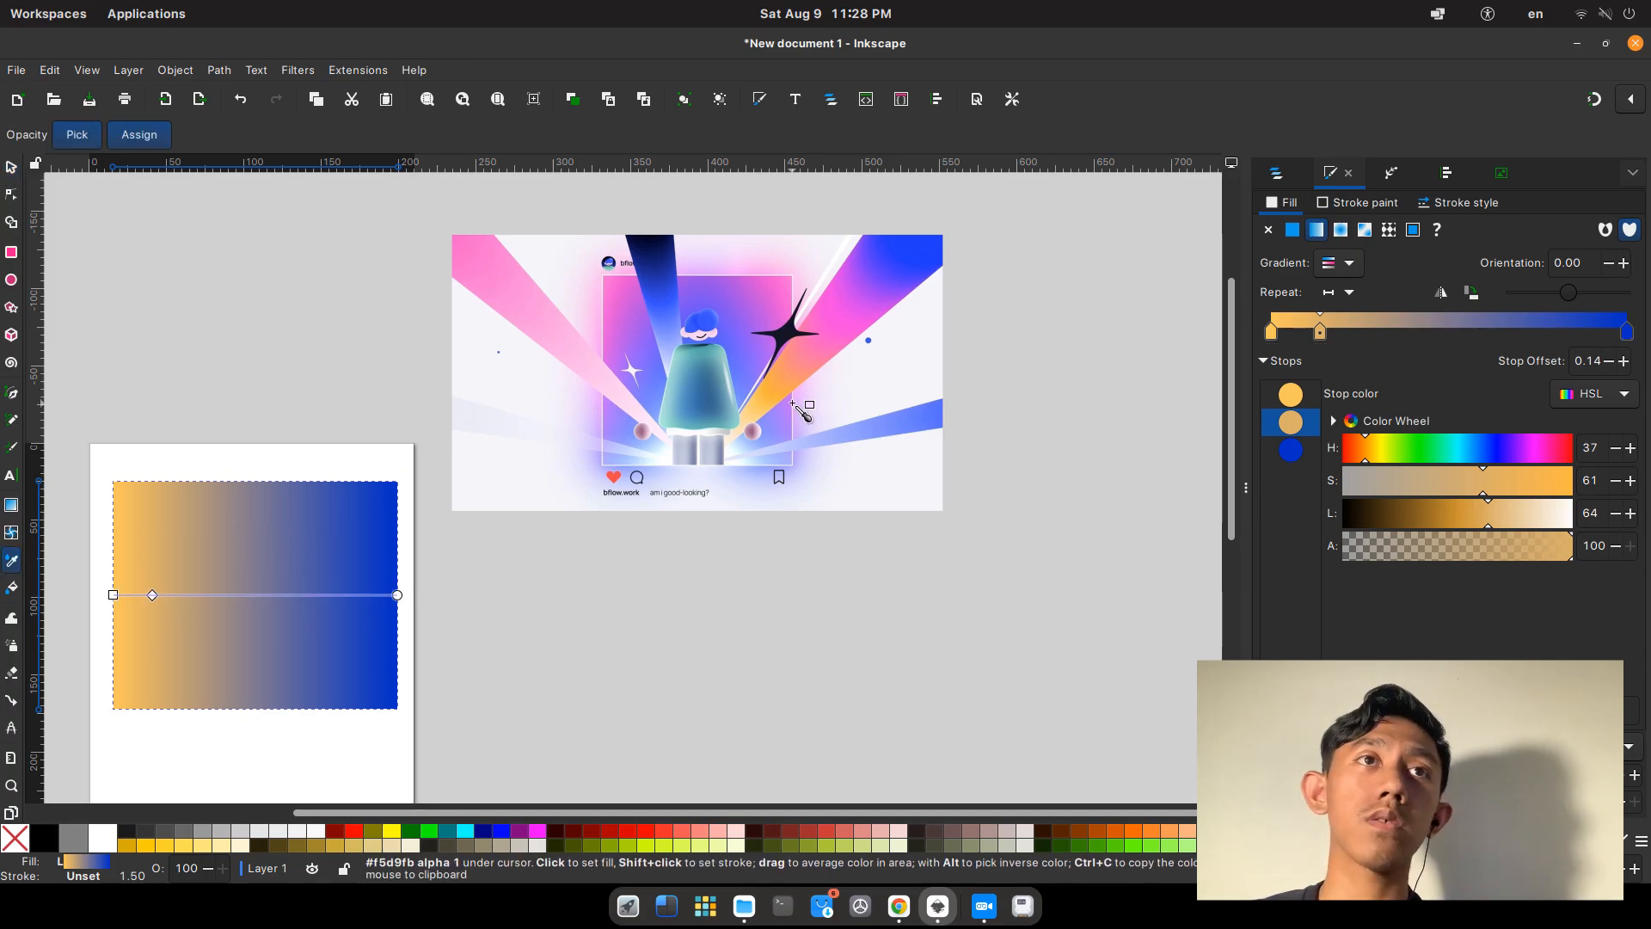
click(842, 329)
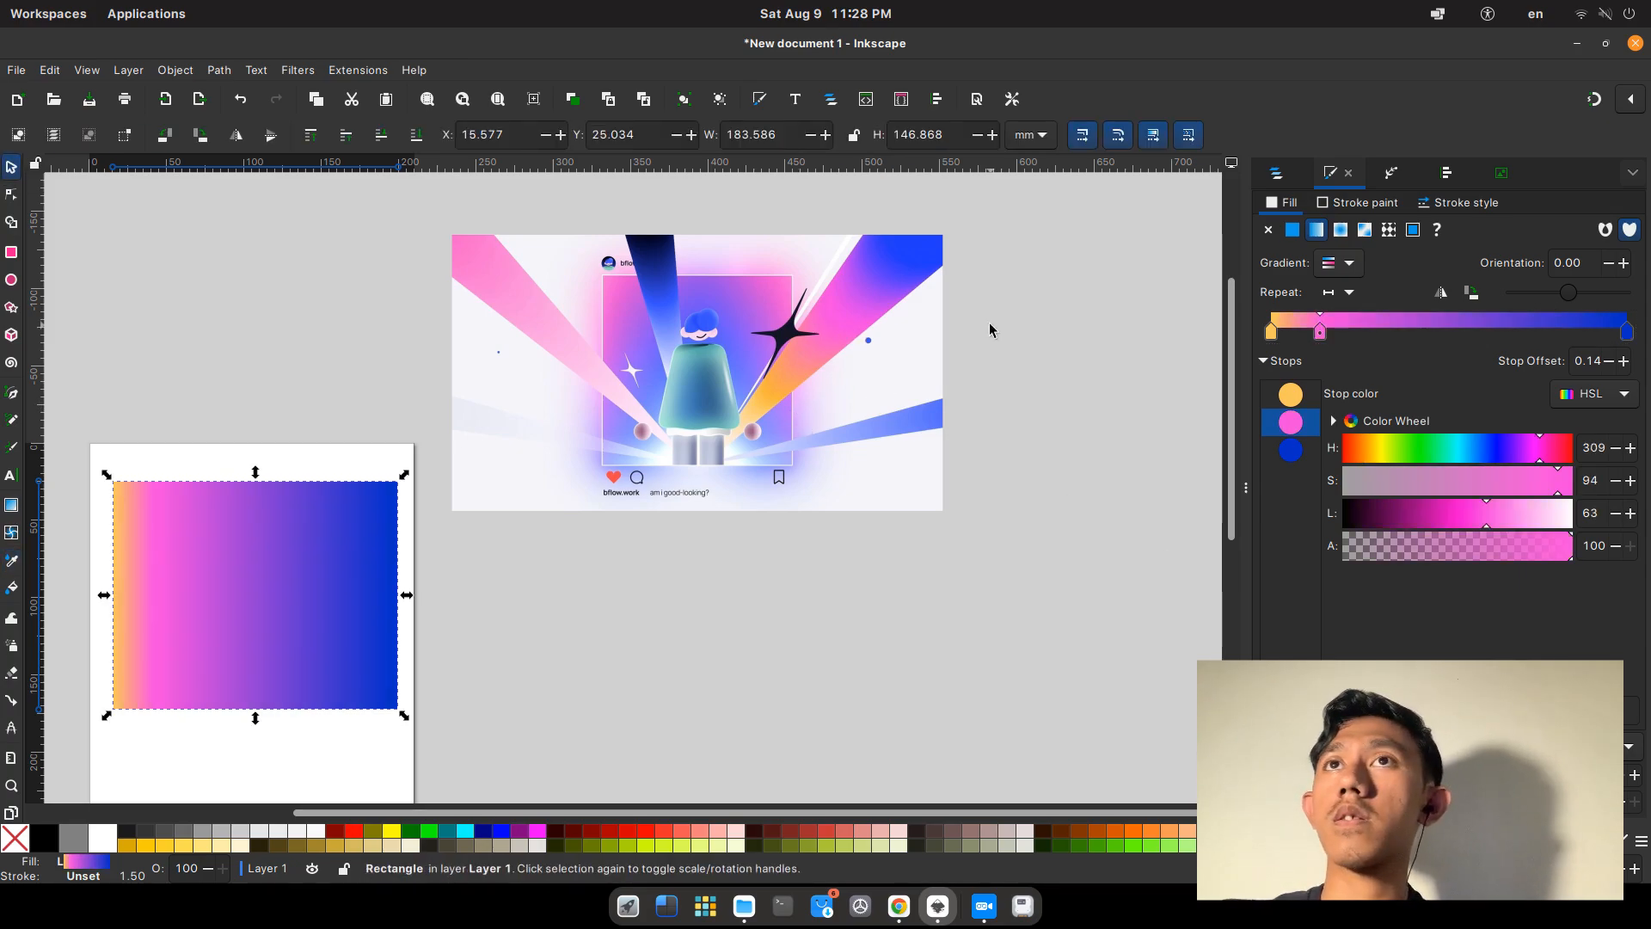
Add a gradient stop at offset 0.70 and color it with the purple sampled from the image's ray.
click(1289, 449)
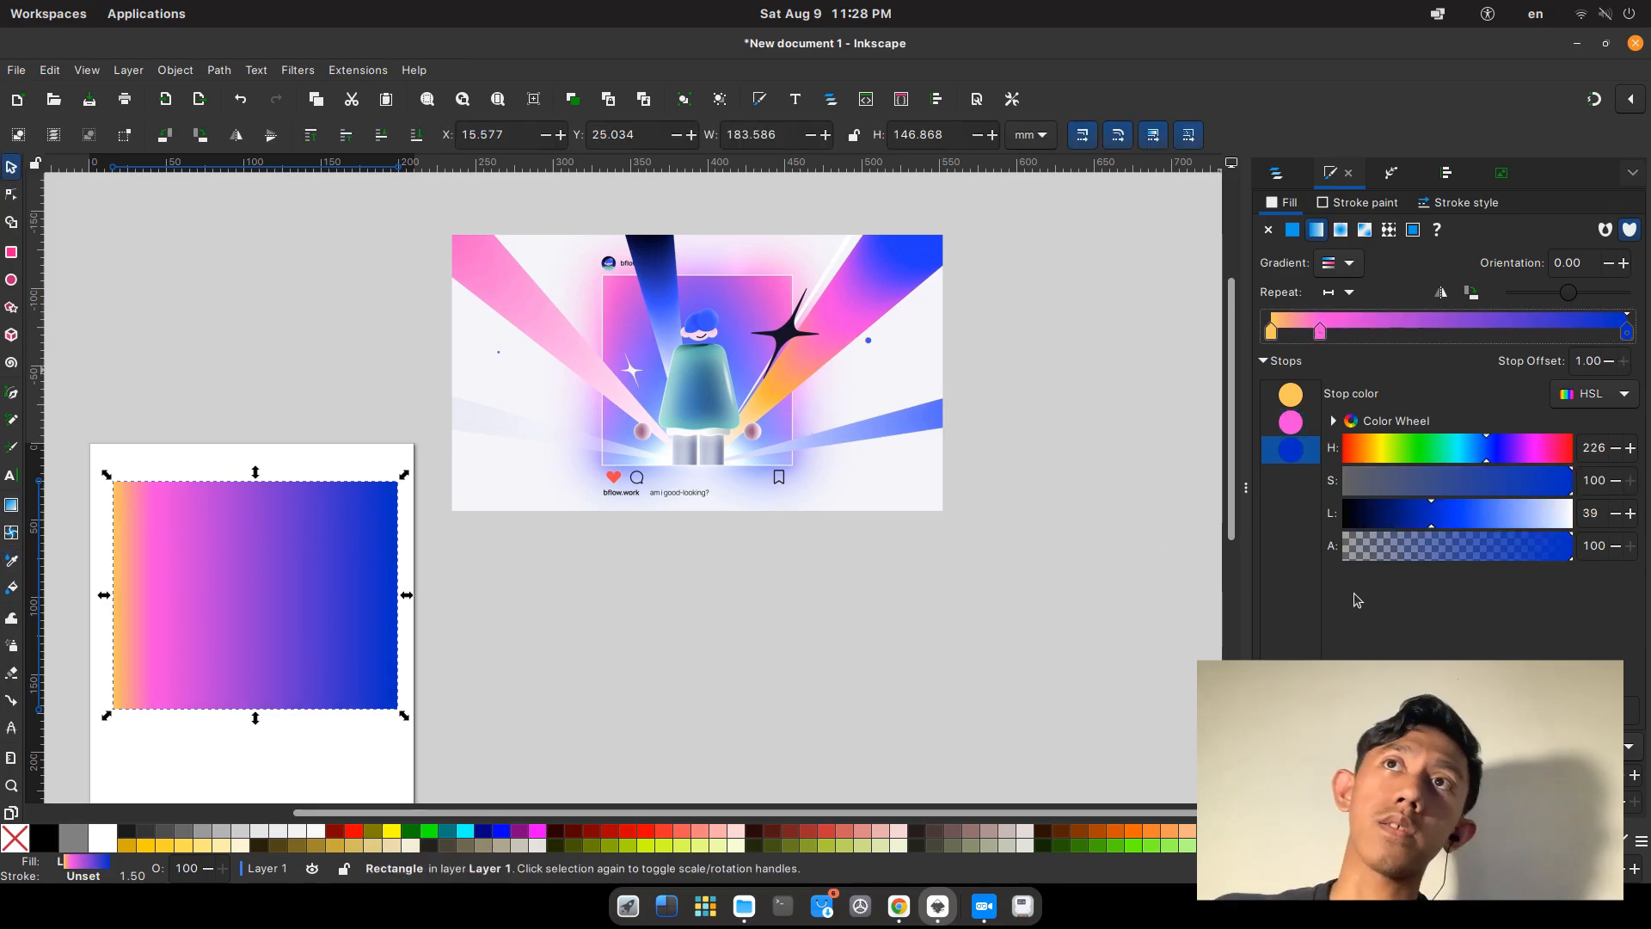
double_click(1519, 334)
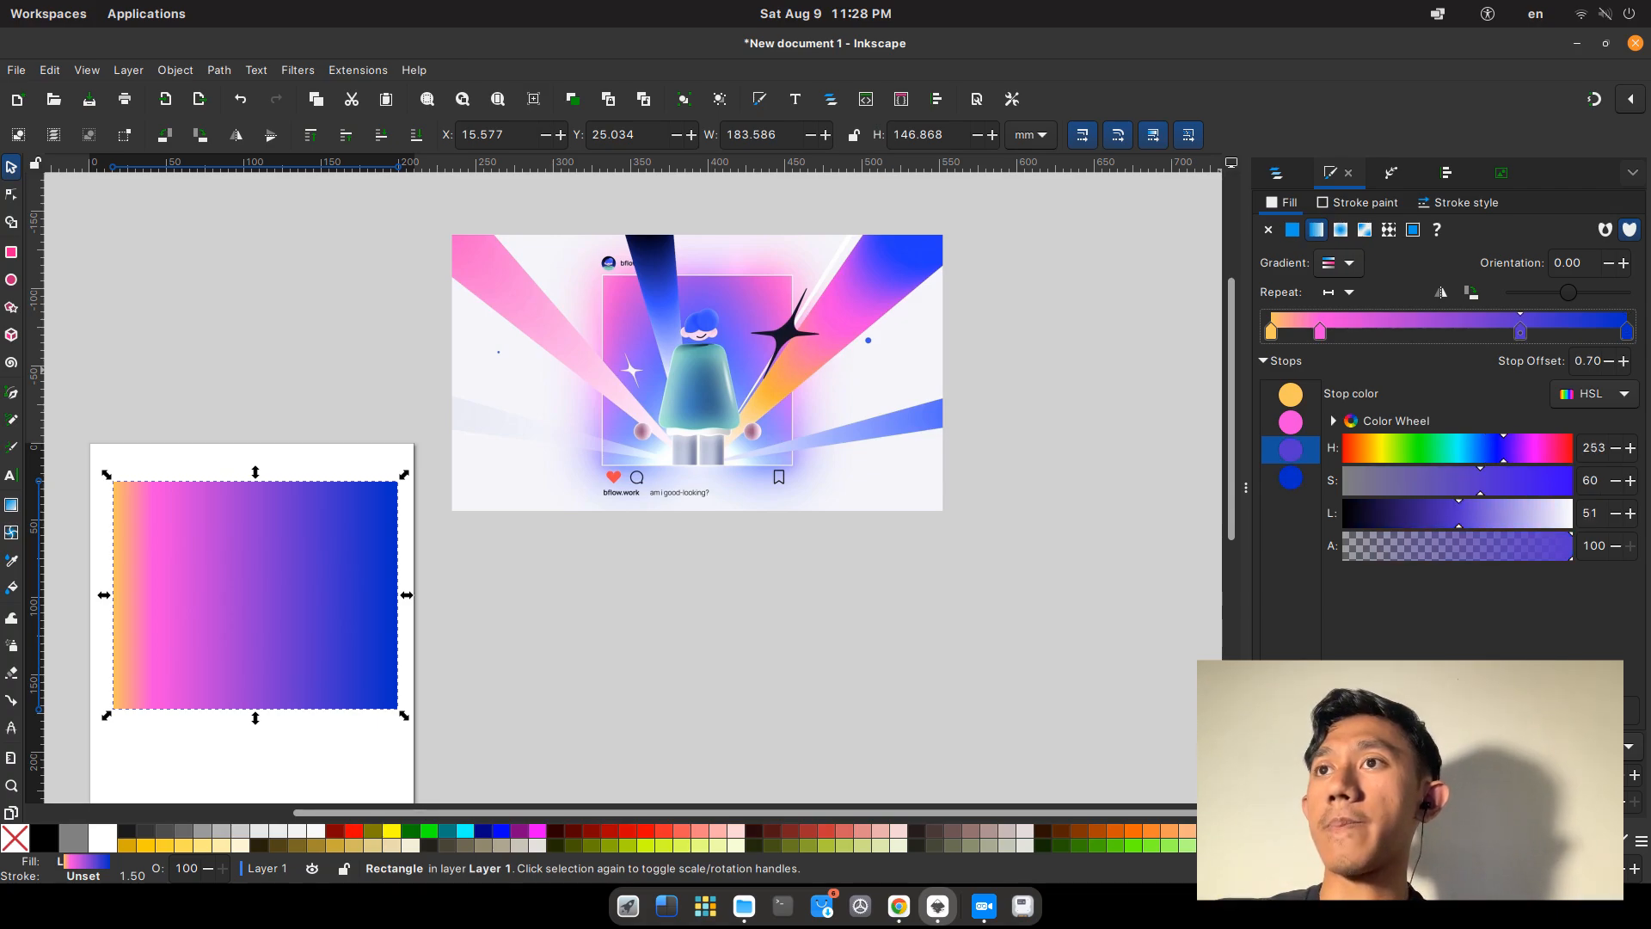
key(d)
click(875, 308)
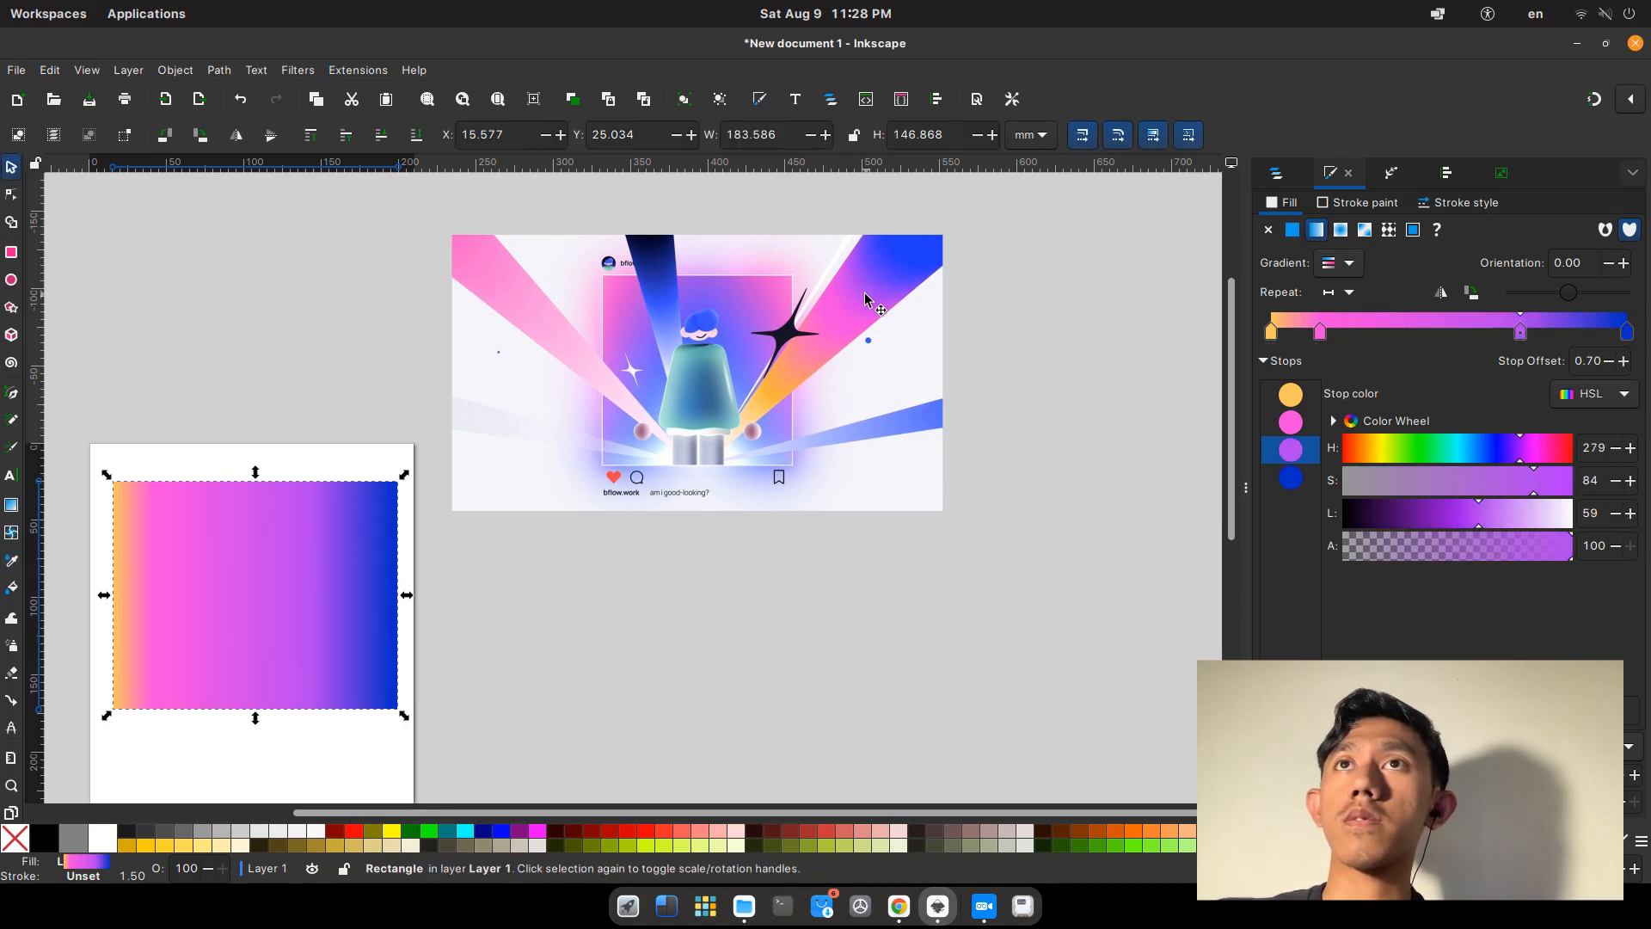
Recolor the rectangle's end gradient stop with the bright blue sampled from the pasted image.
click(1626, 331)
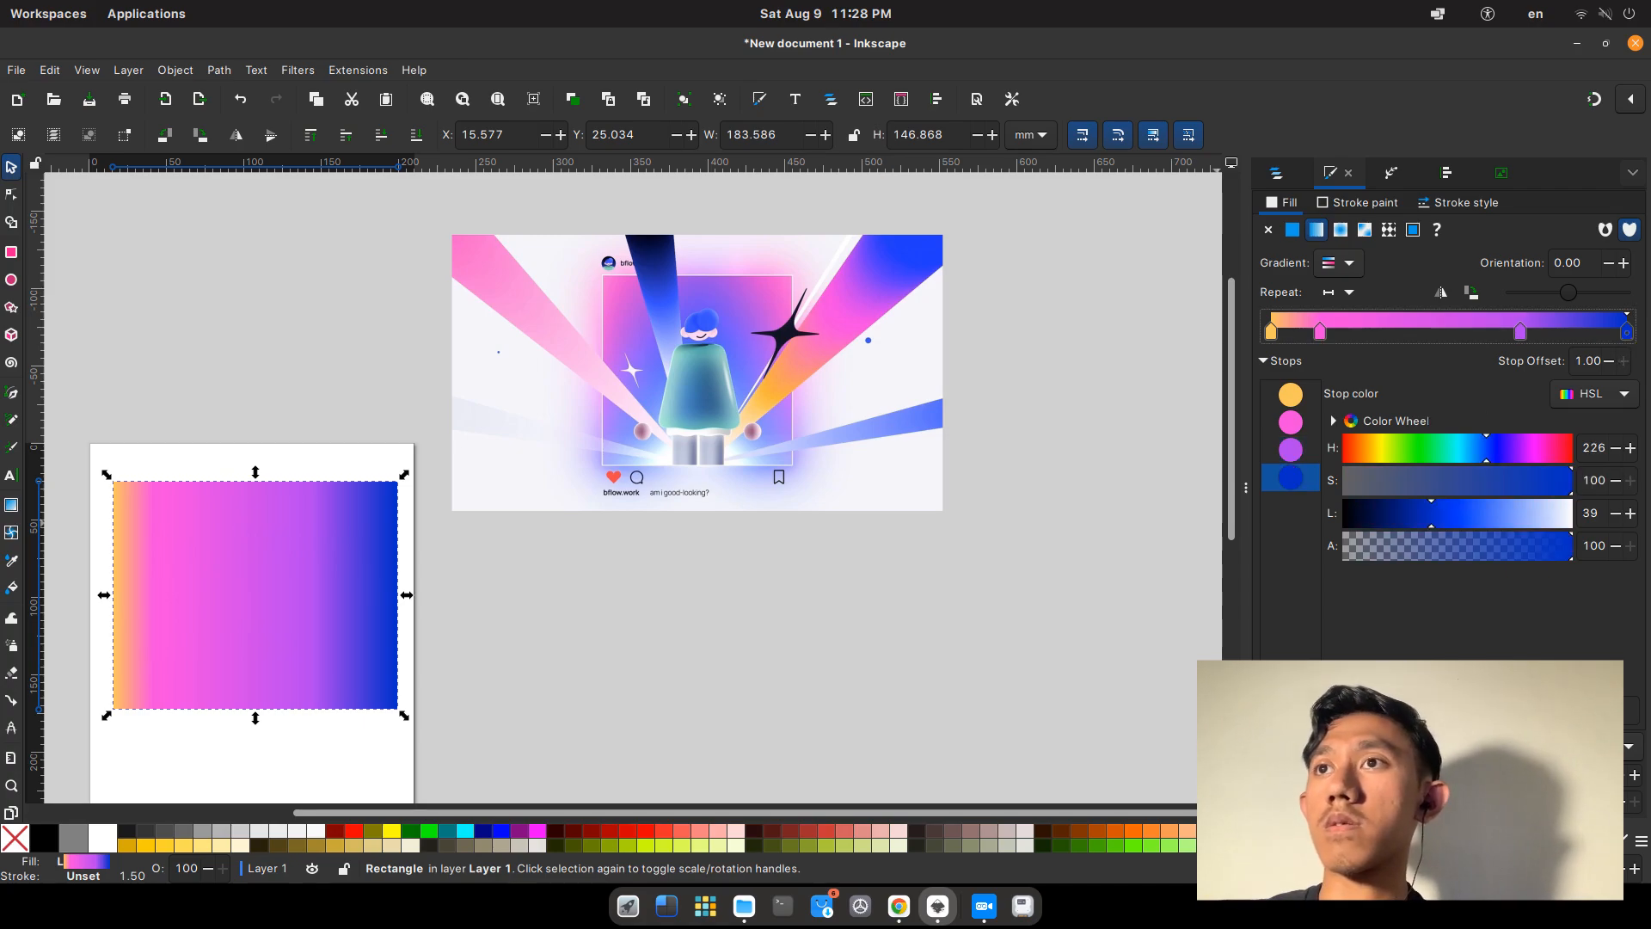
key(d)
click(867, 342)
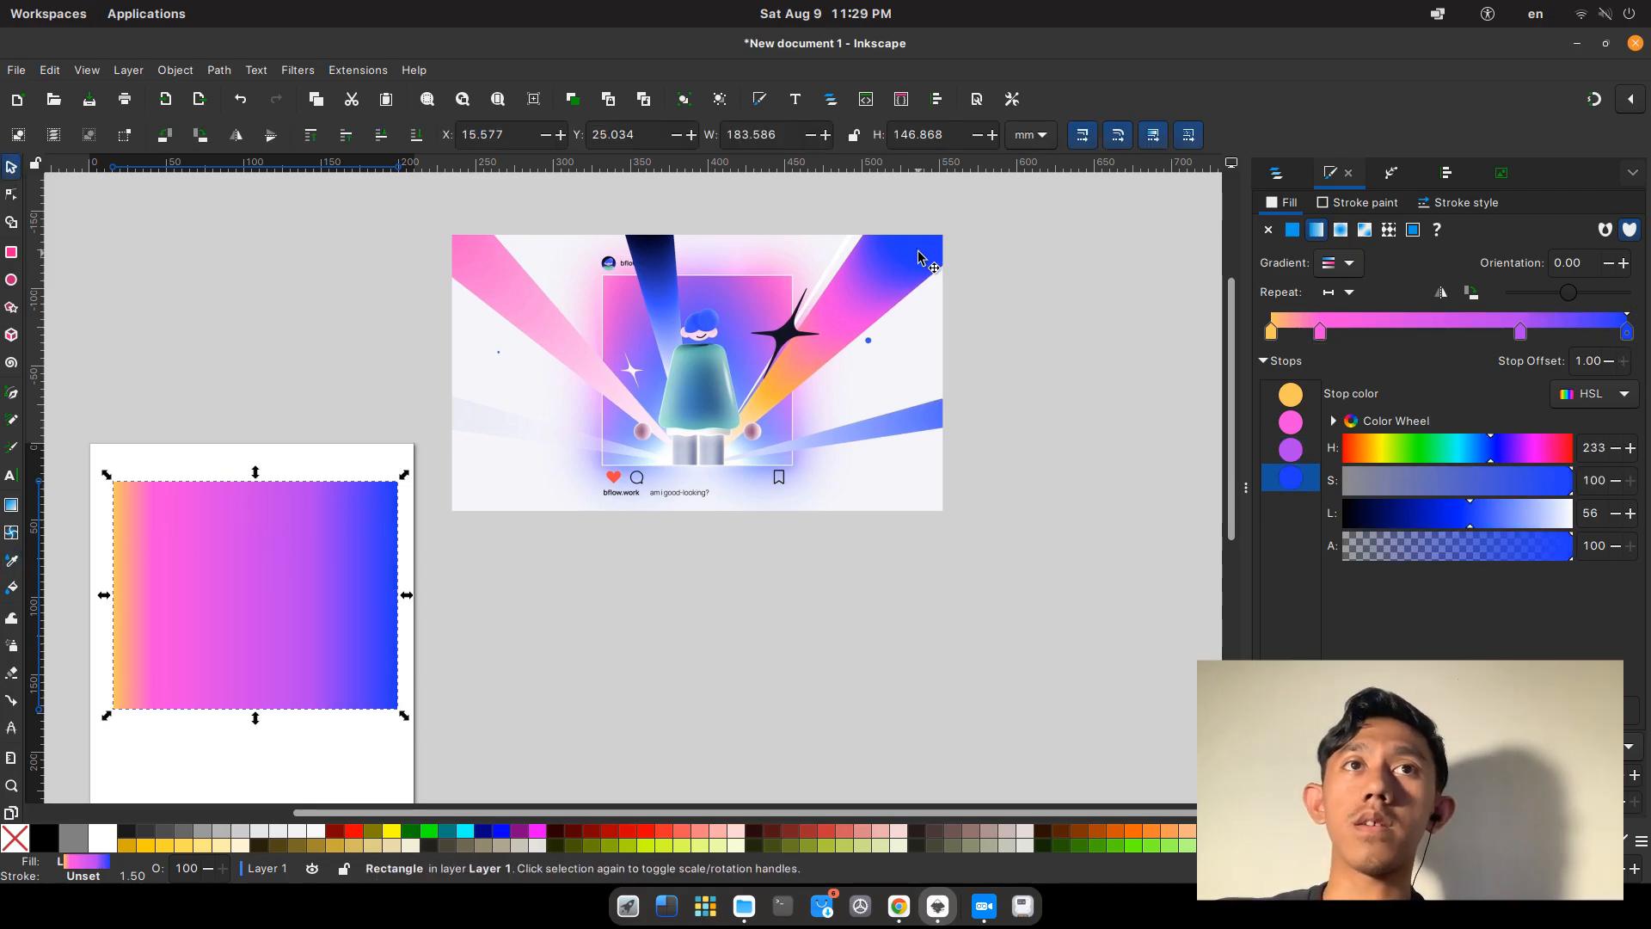
Spread the rectangle's middle gradient stops by moving the pink stop to offset 0.33 and the purple stop to offset 0.67.
scroll(868, 346, down, 3)
scroll(658, 453, up, 4)
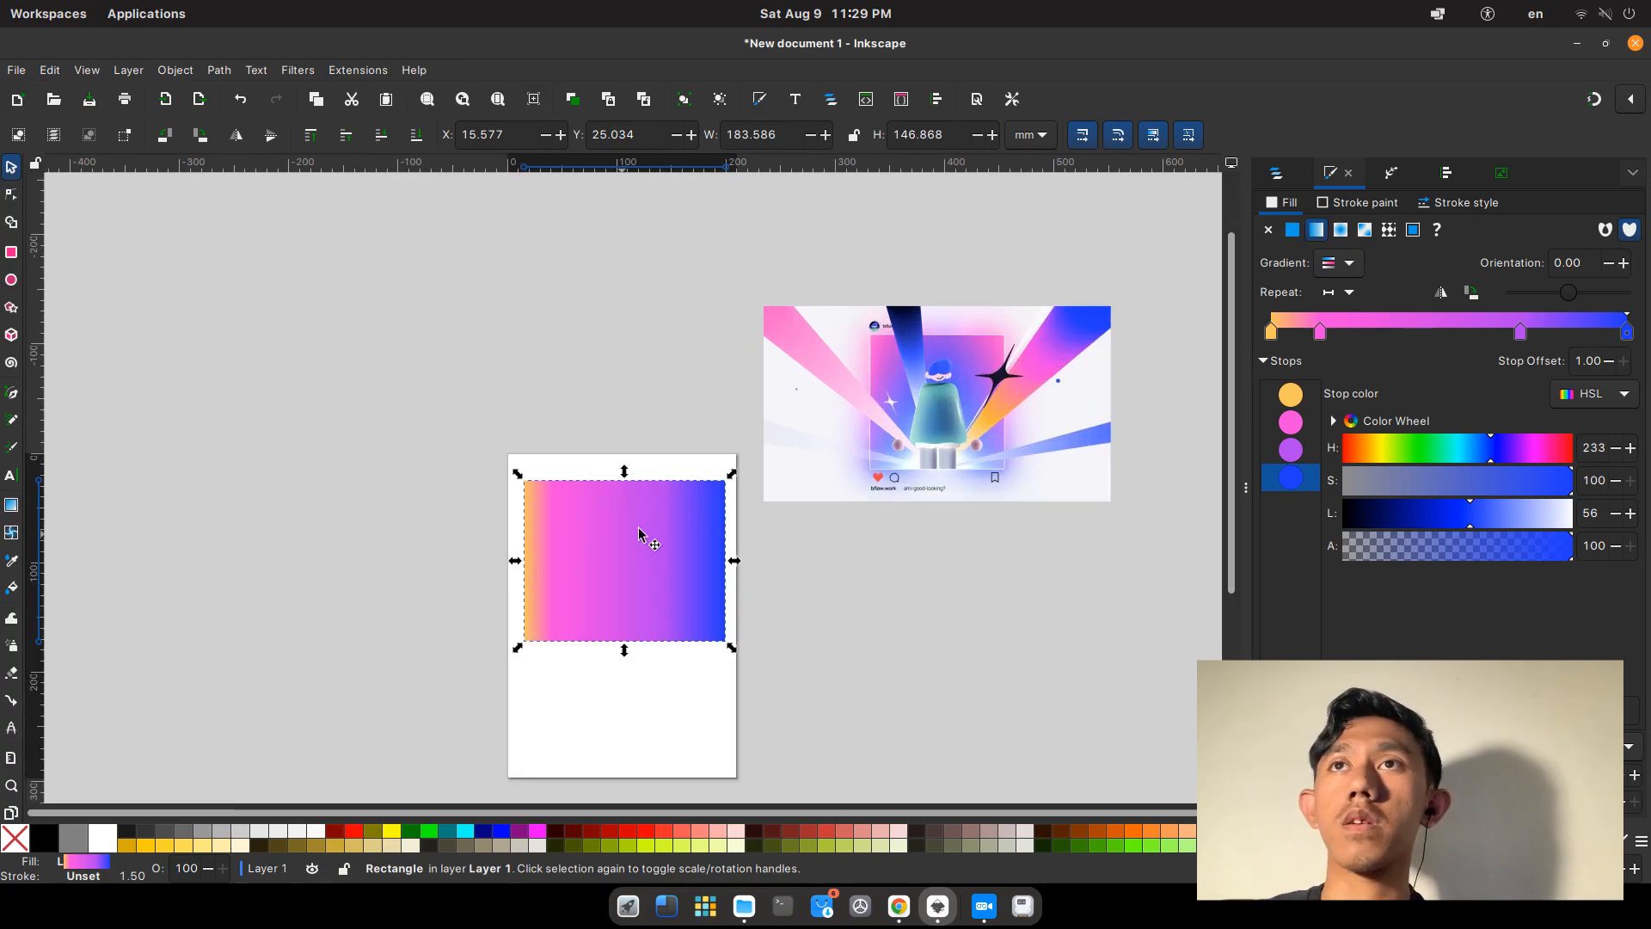
scroll(1169, 568, up, 2)
scroll(578, 437, down, 4)
scroll(608, 450, up, 2)
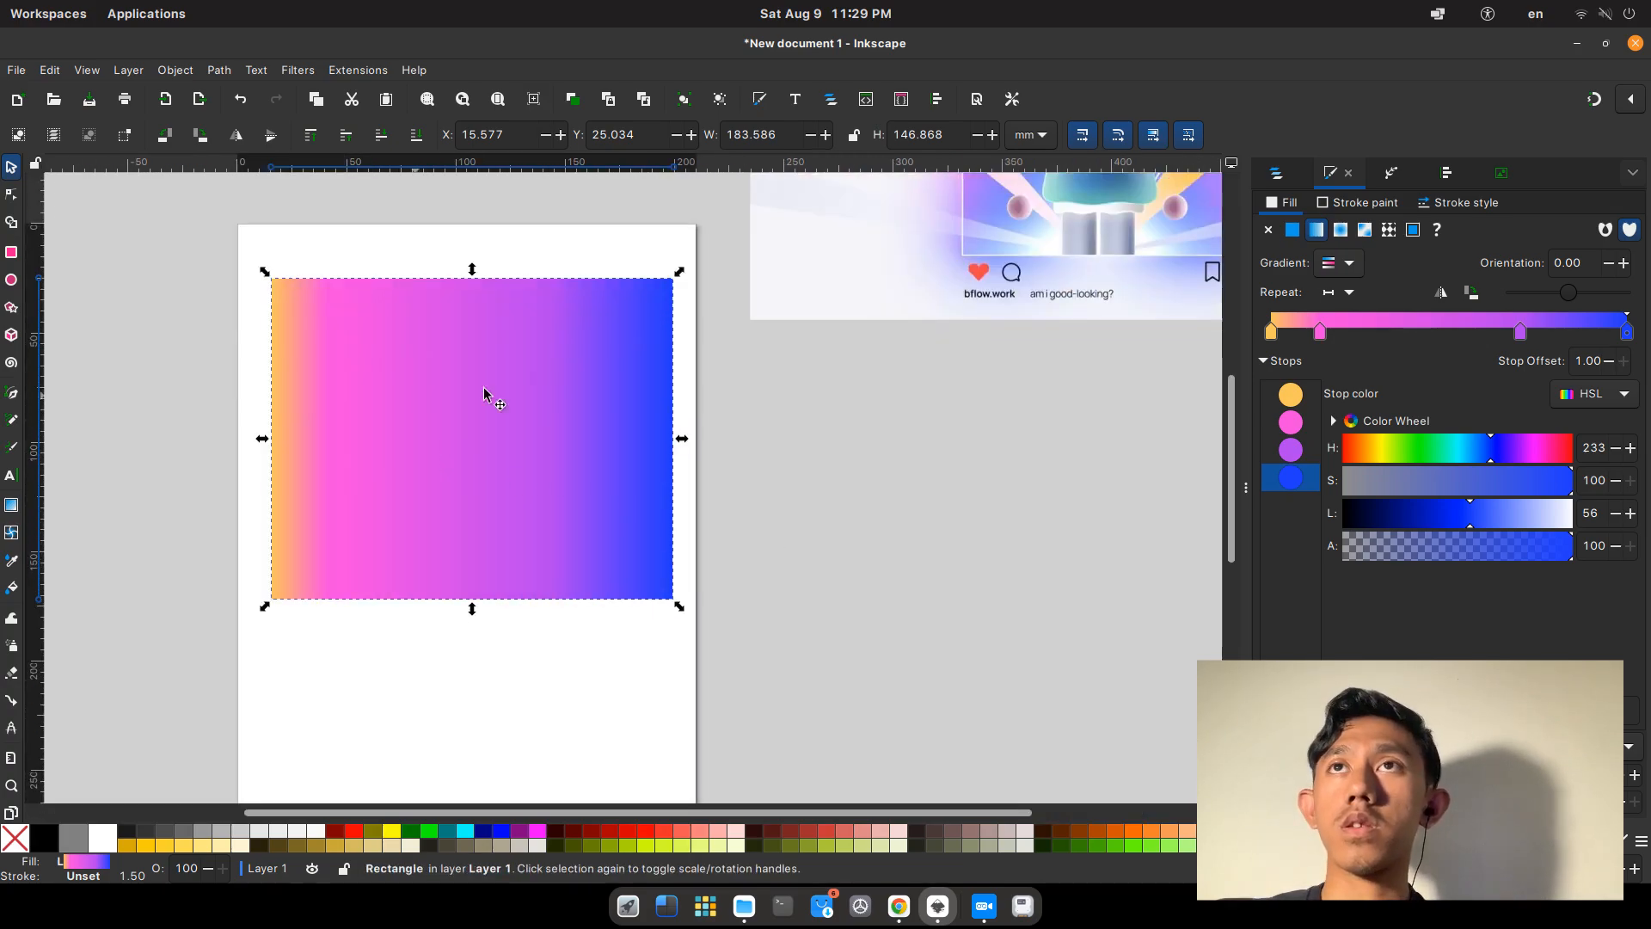
scroll(550, 399, down, 1)
scroll(1100, 396, up, 4)
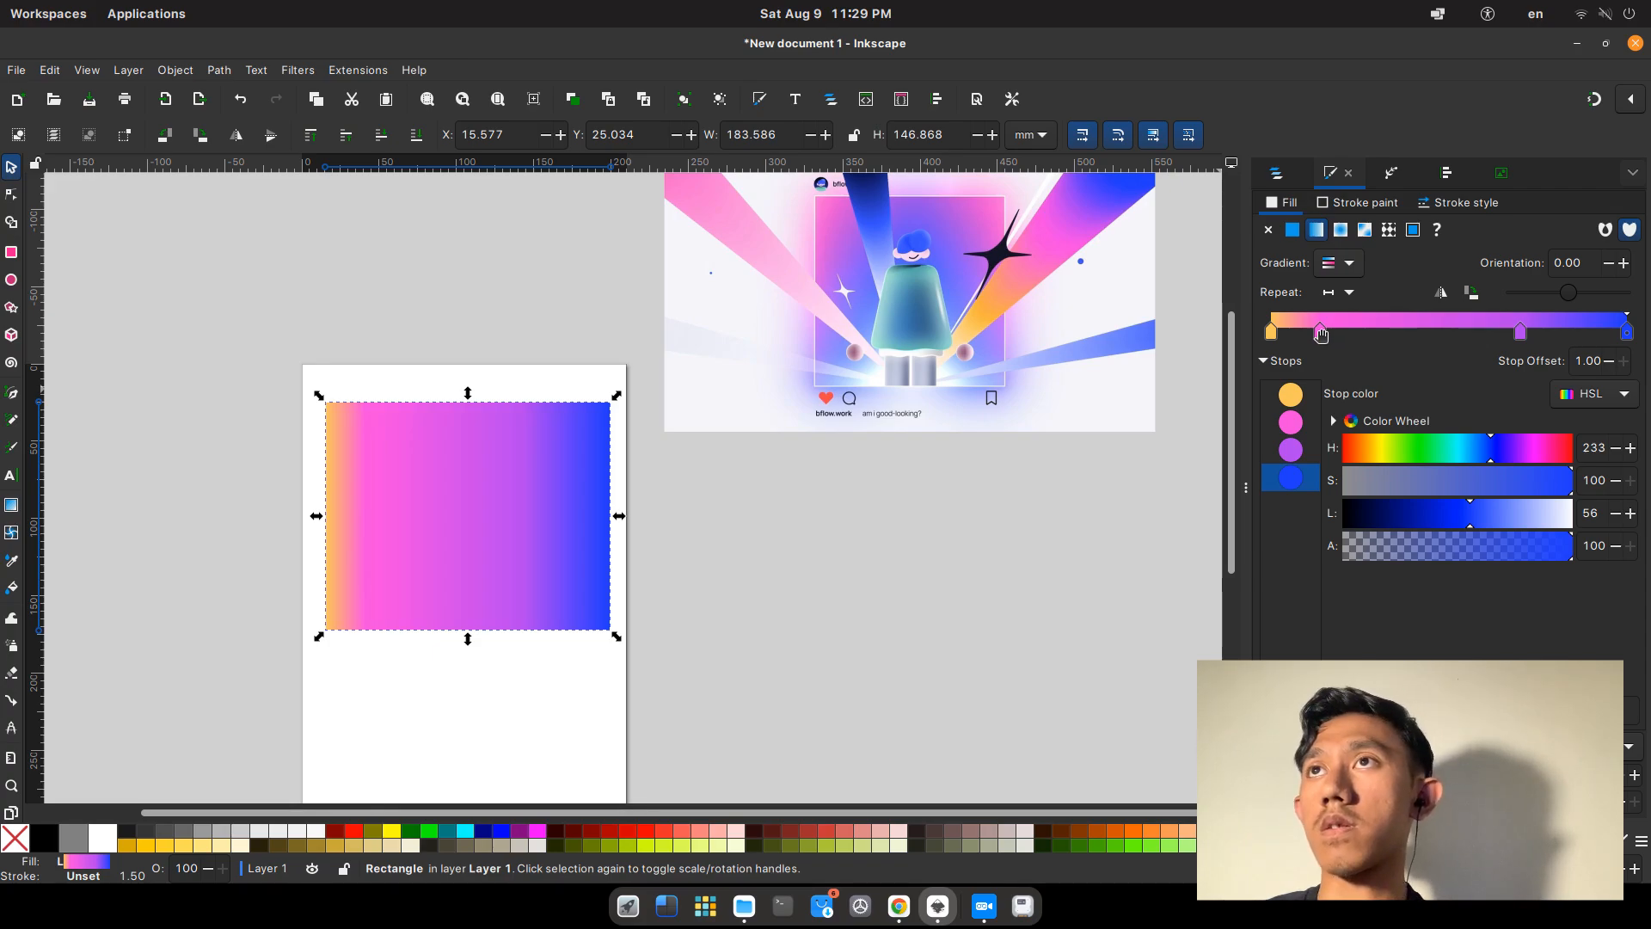
drag(1320, 331, 1387, 347)
drag(1520, 332, 1502, 331)
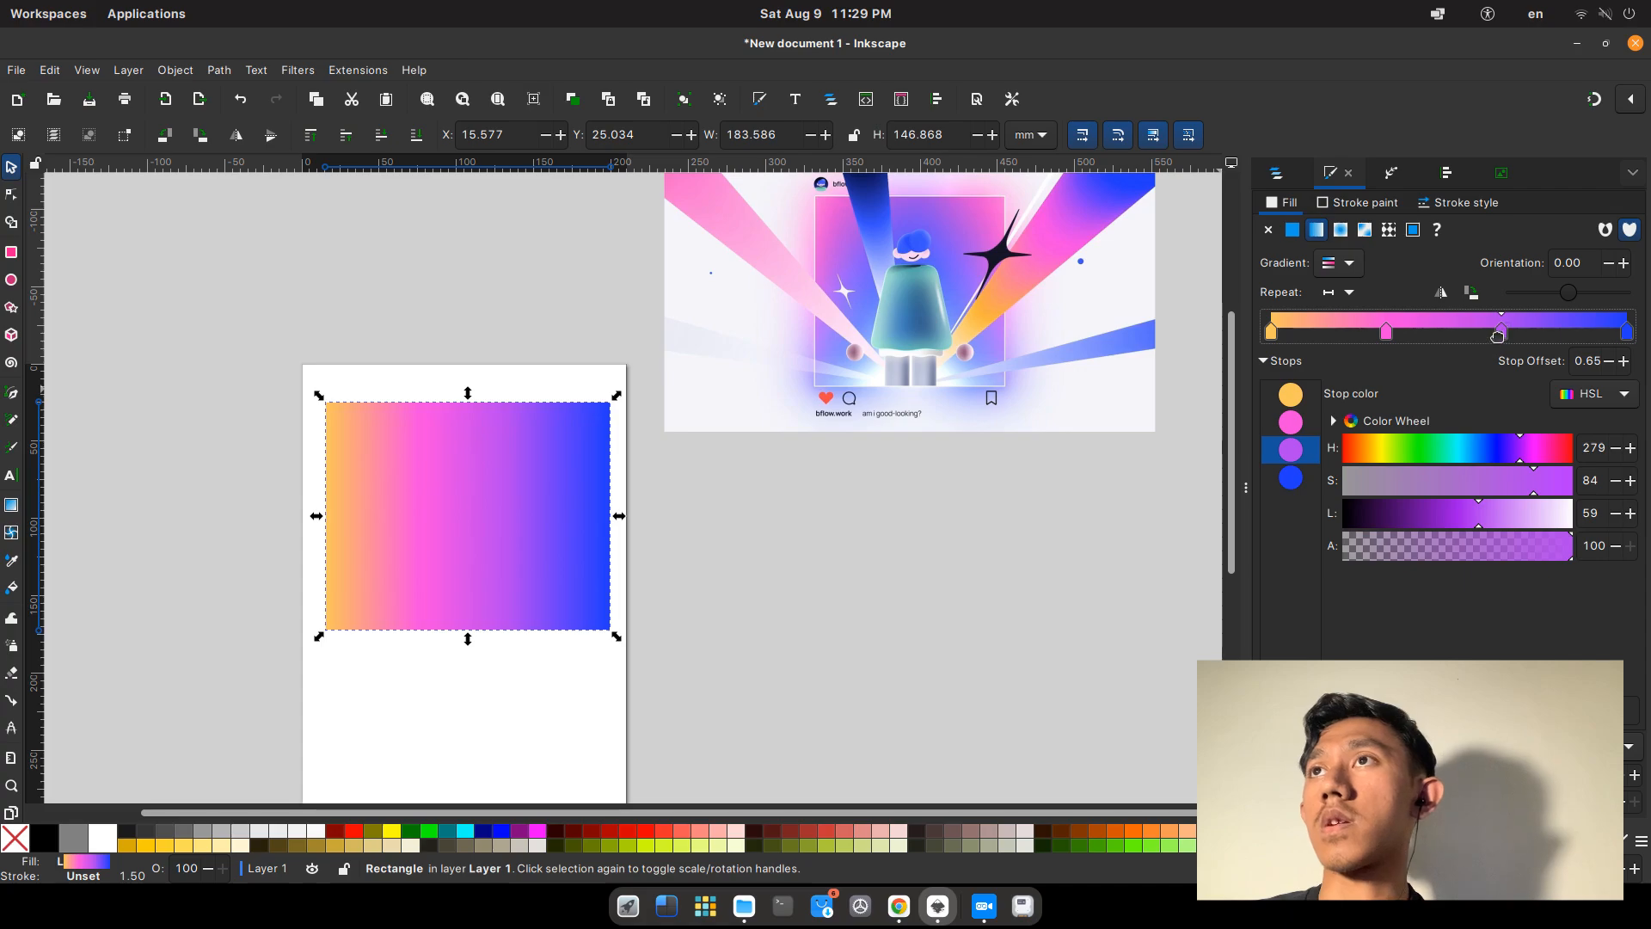
scroll(516, 433, down, 2)
scroll(567, 511, up, 2)
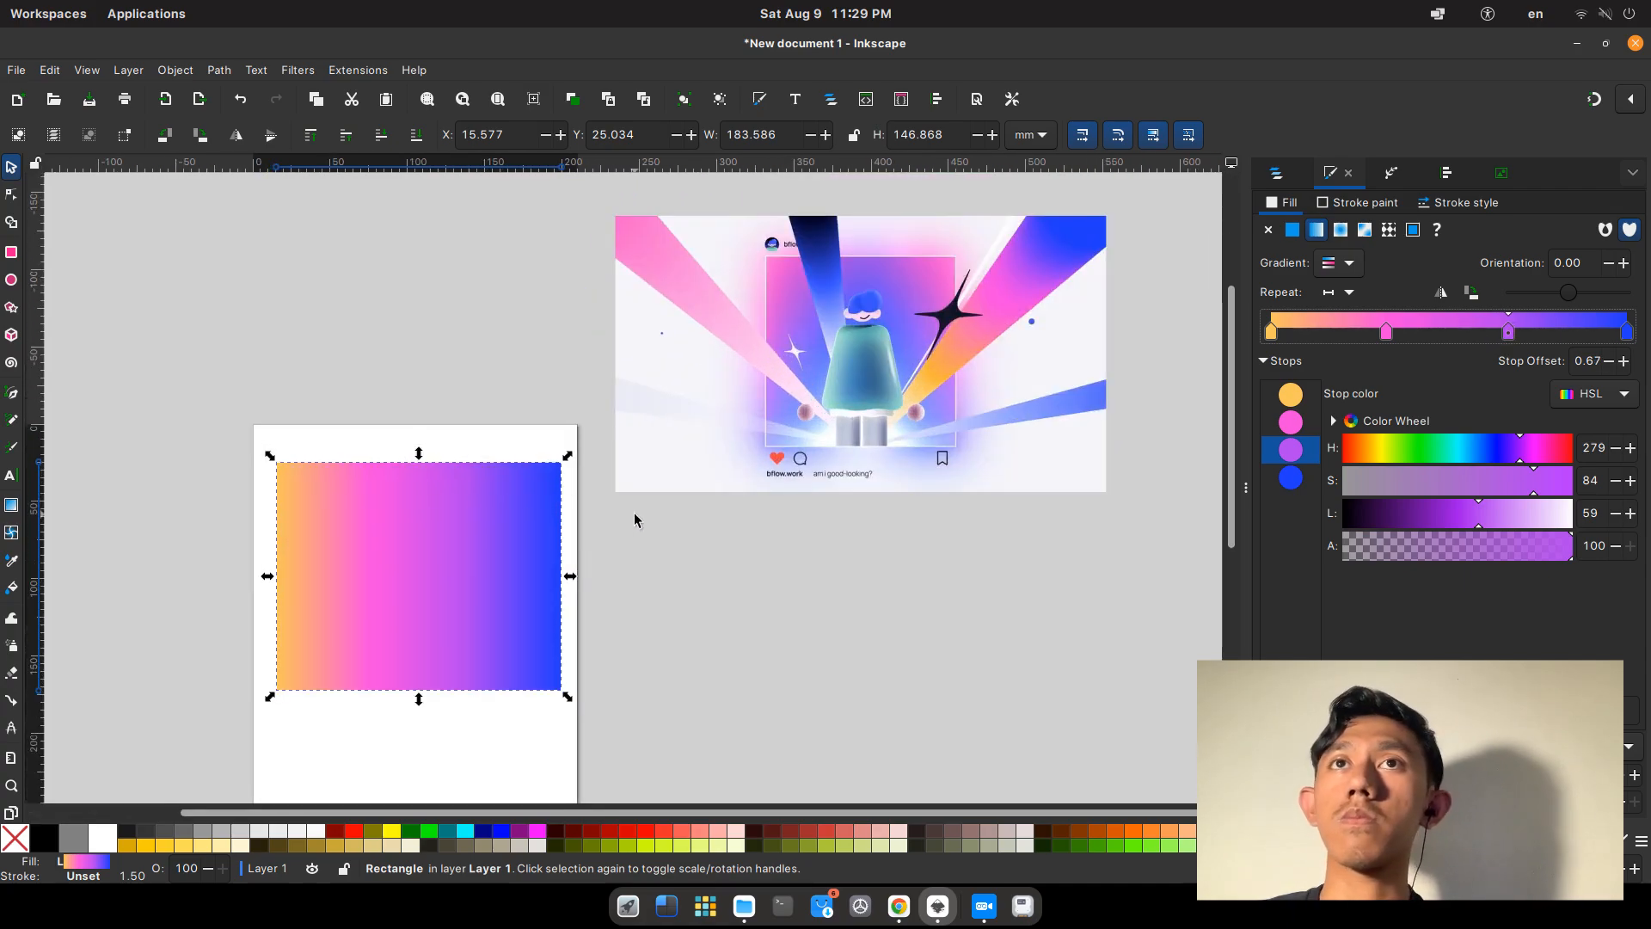
Move the pasted reference image farther up to about X 231.4 mm, Y -189 mm, and deselect it.
scroll(412, 465, down, 2)
click(482, 438)
scroll(487, 451, up, 2)
click(687, 499)
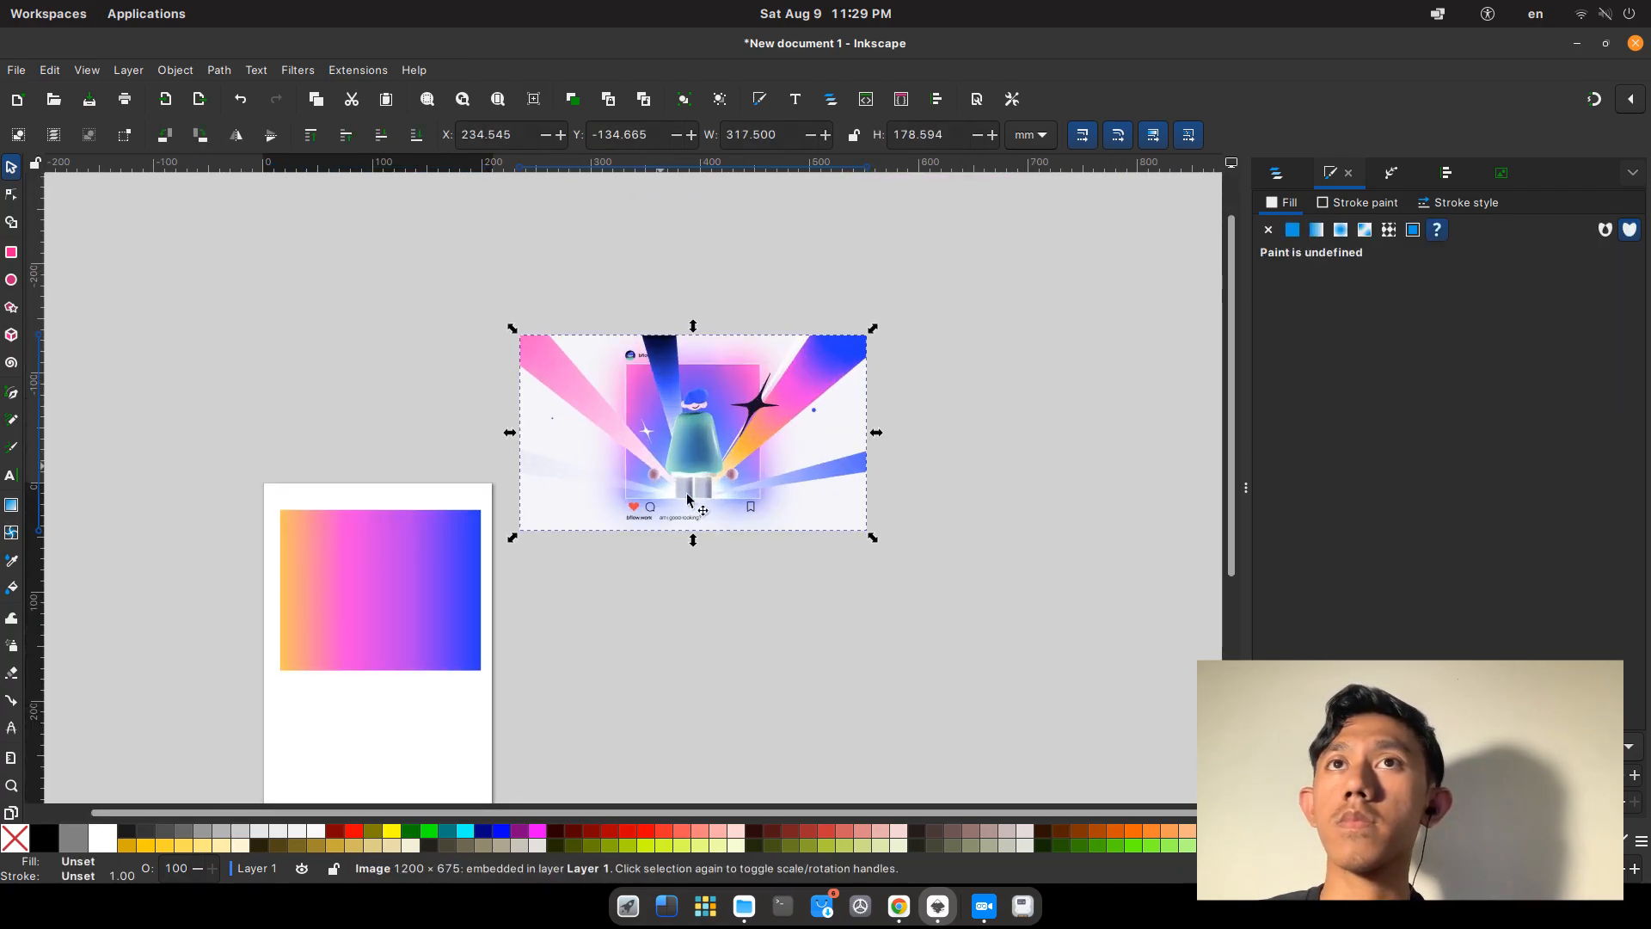
click(677, 542)
drag(693, 486, 613, 457)
click(683, 488)
click(638, 526)
Add the text GRADIENT in Nasalization to the right of the rectangle, enlarged to about 303 mm wide.
scroll(392, 430, down, 3)
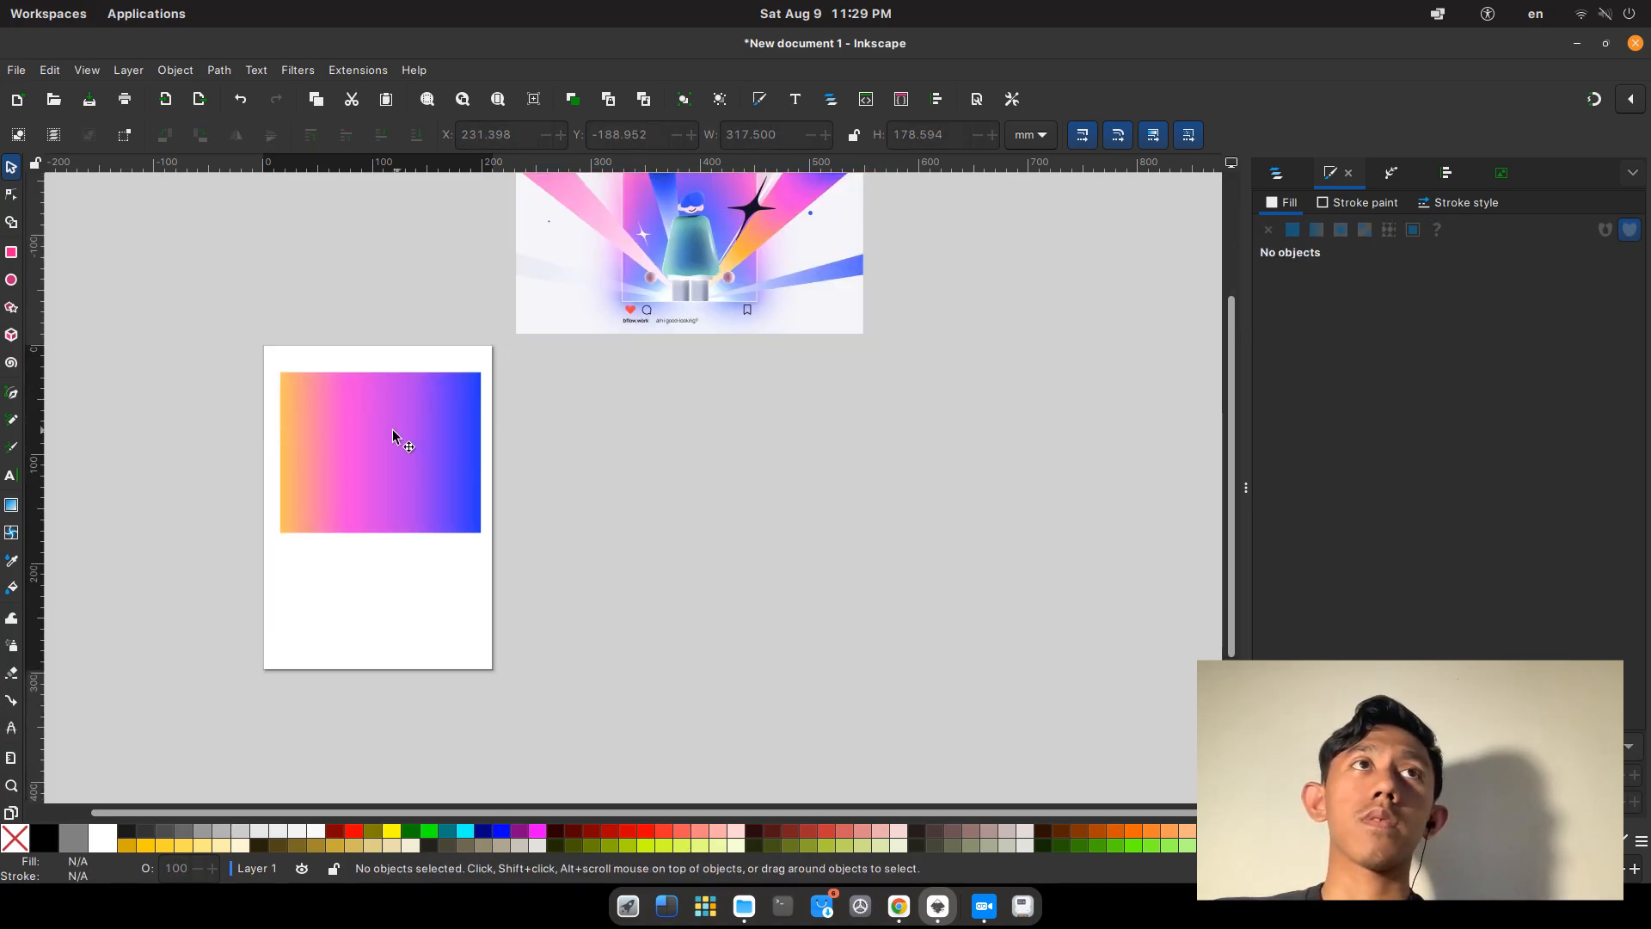
click(404, 474)
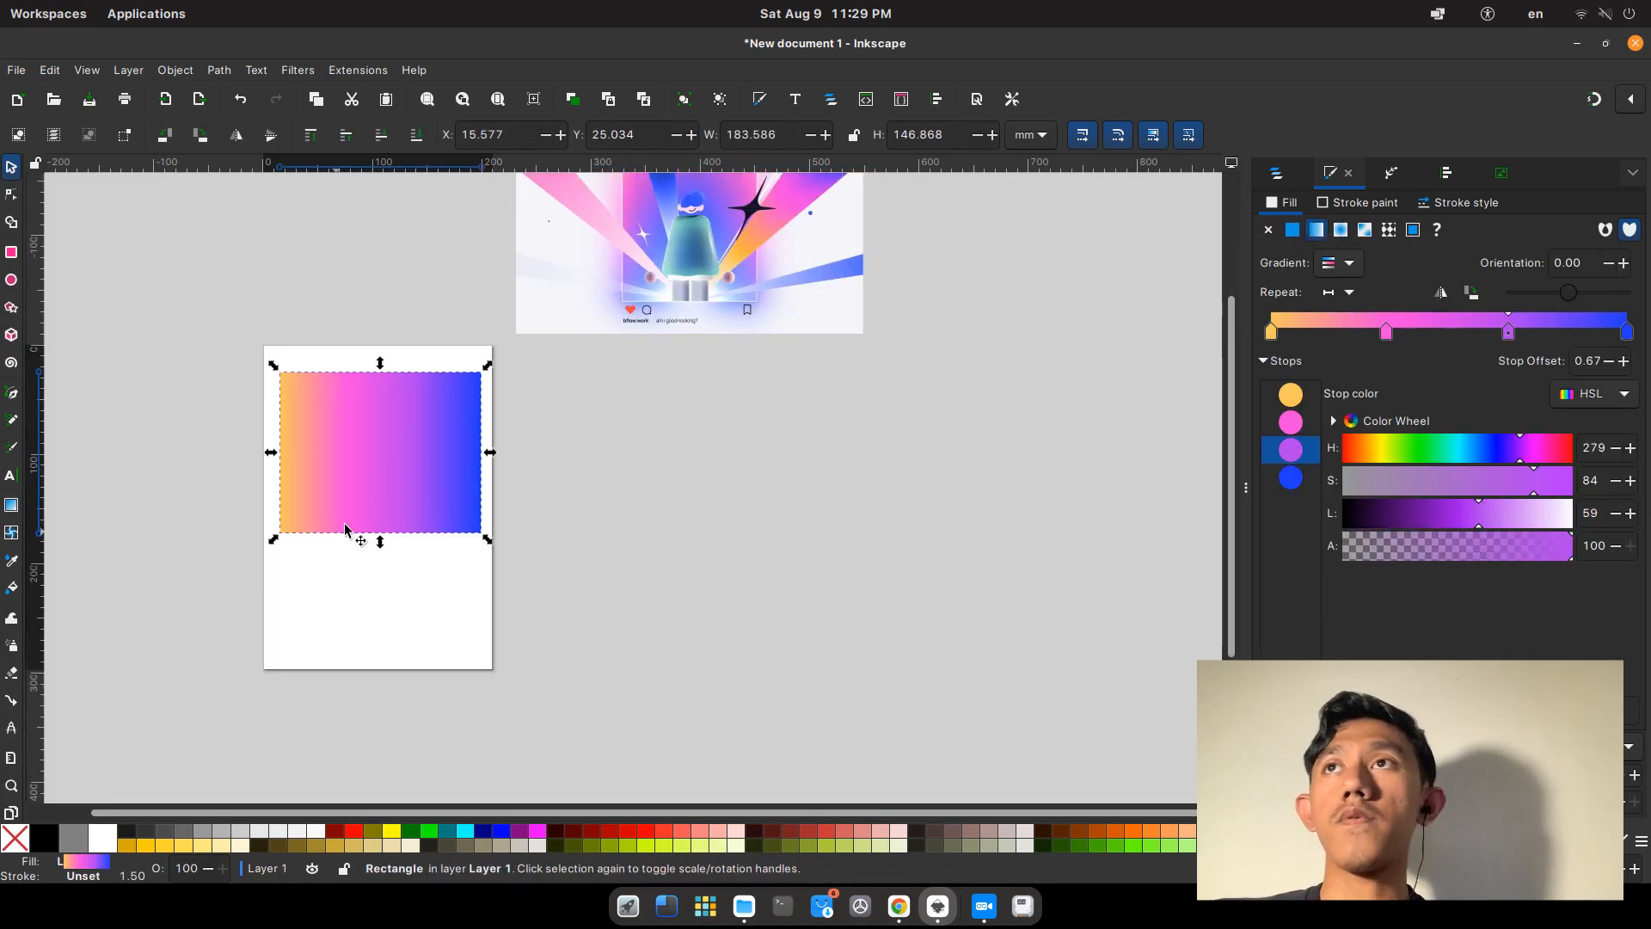
click(79, 309)
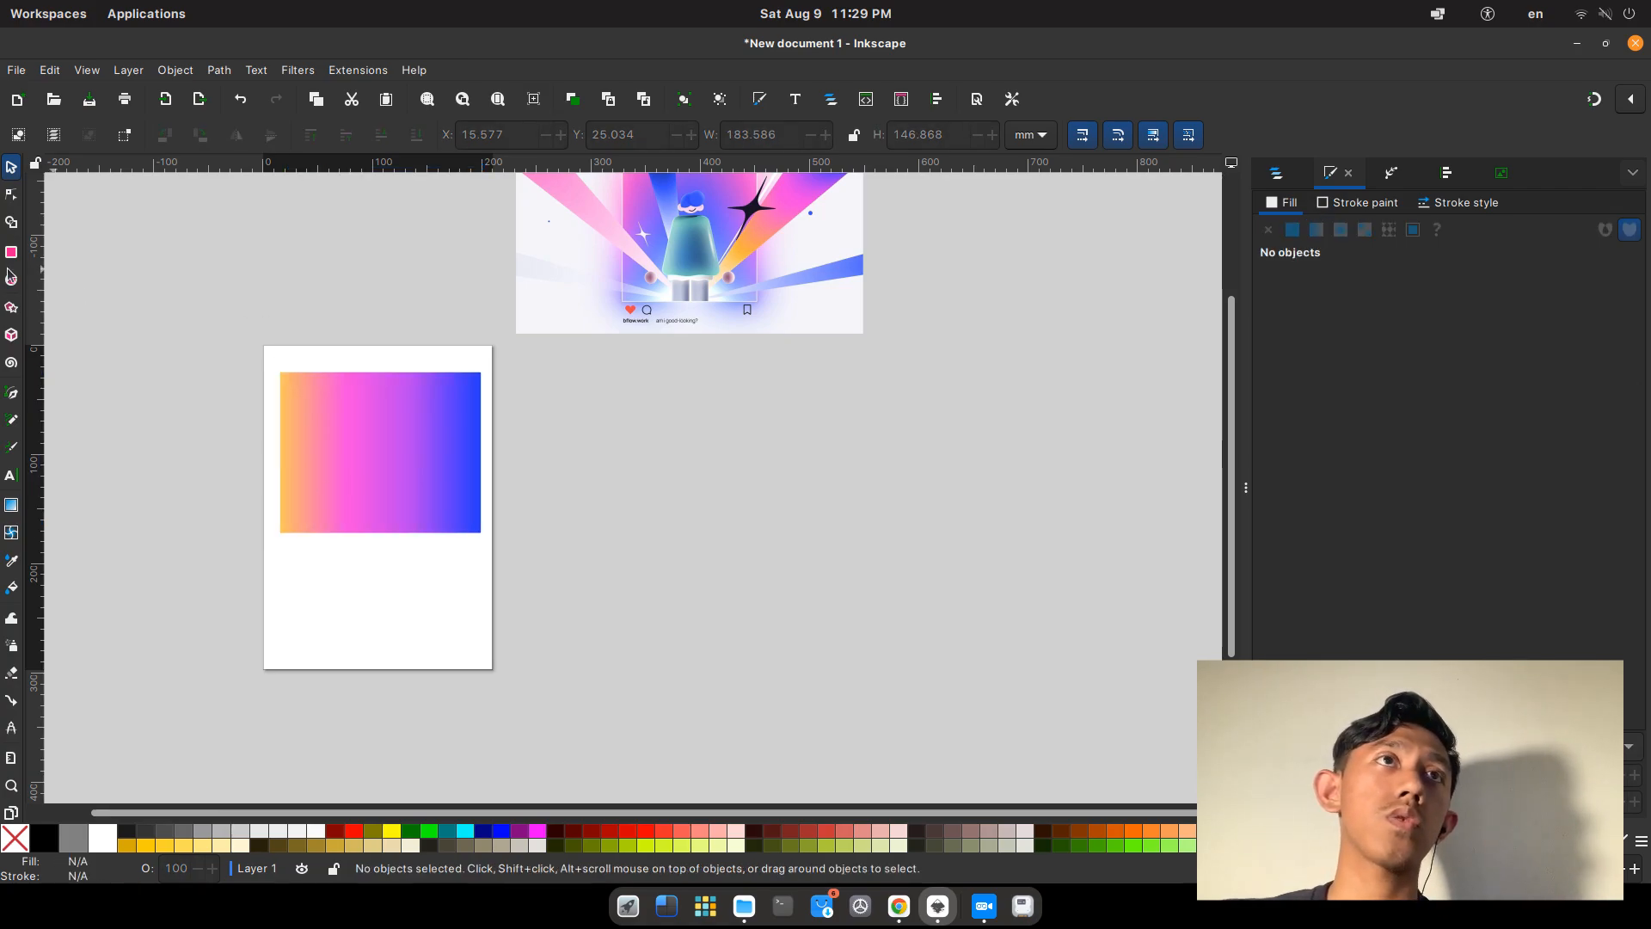
click(10, 475)
click(670, 455)
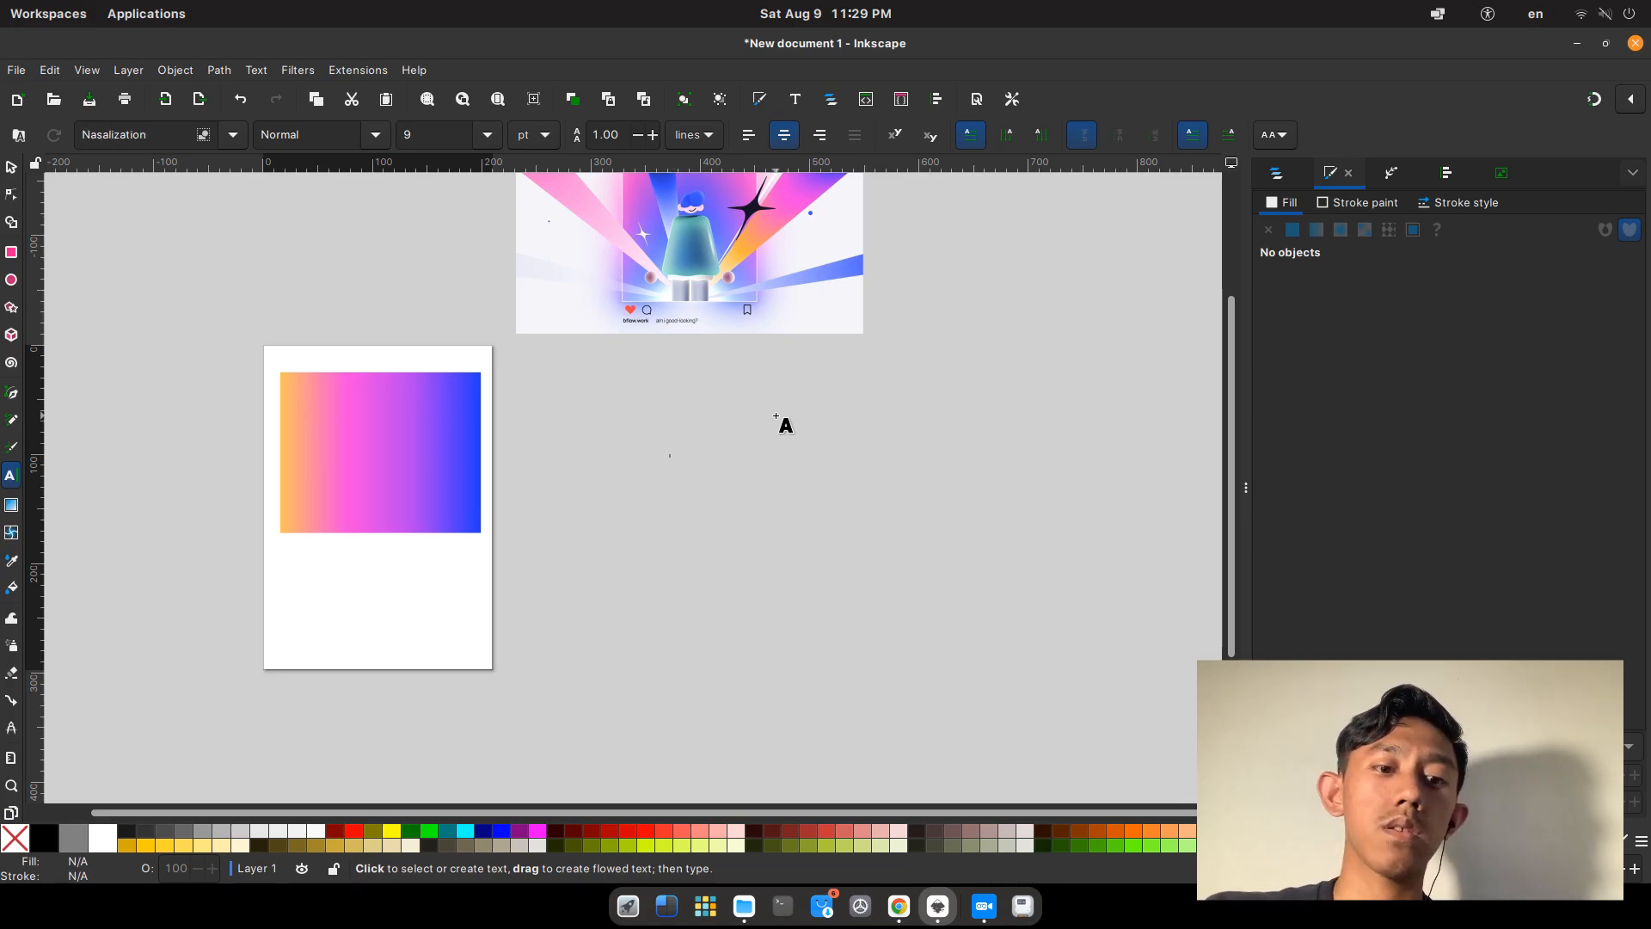
text(ink)
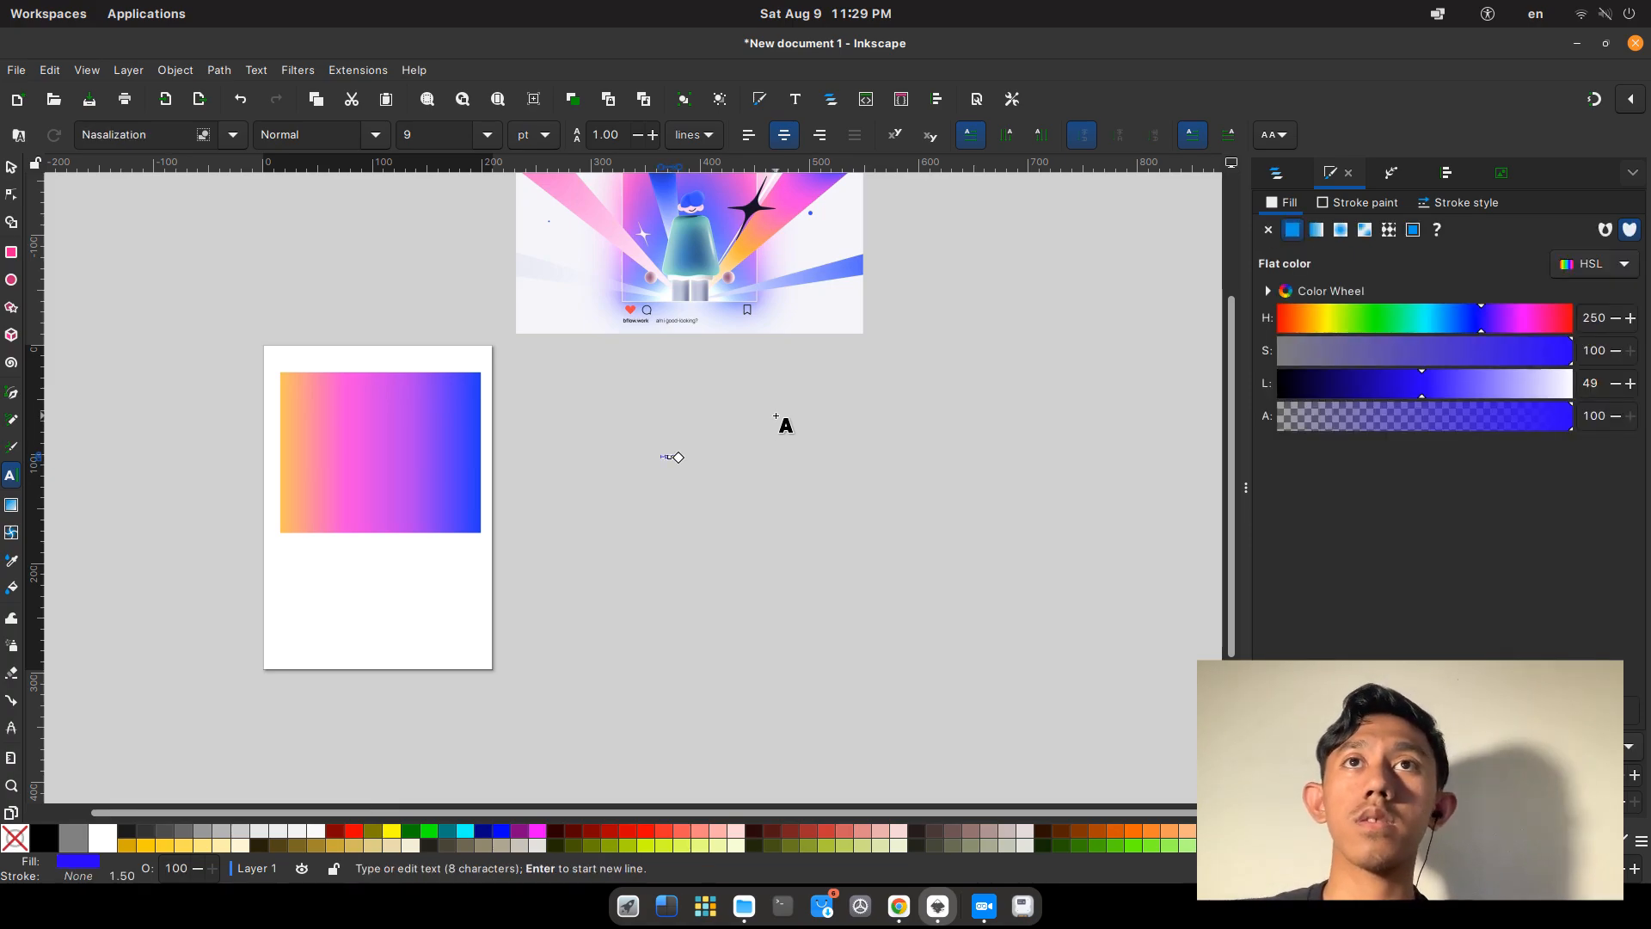
key(Escape)
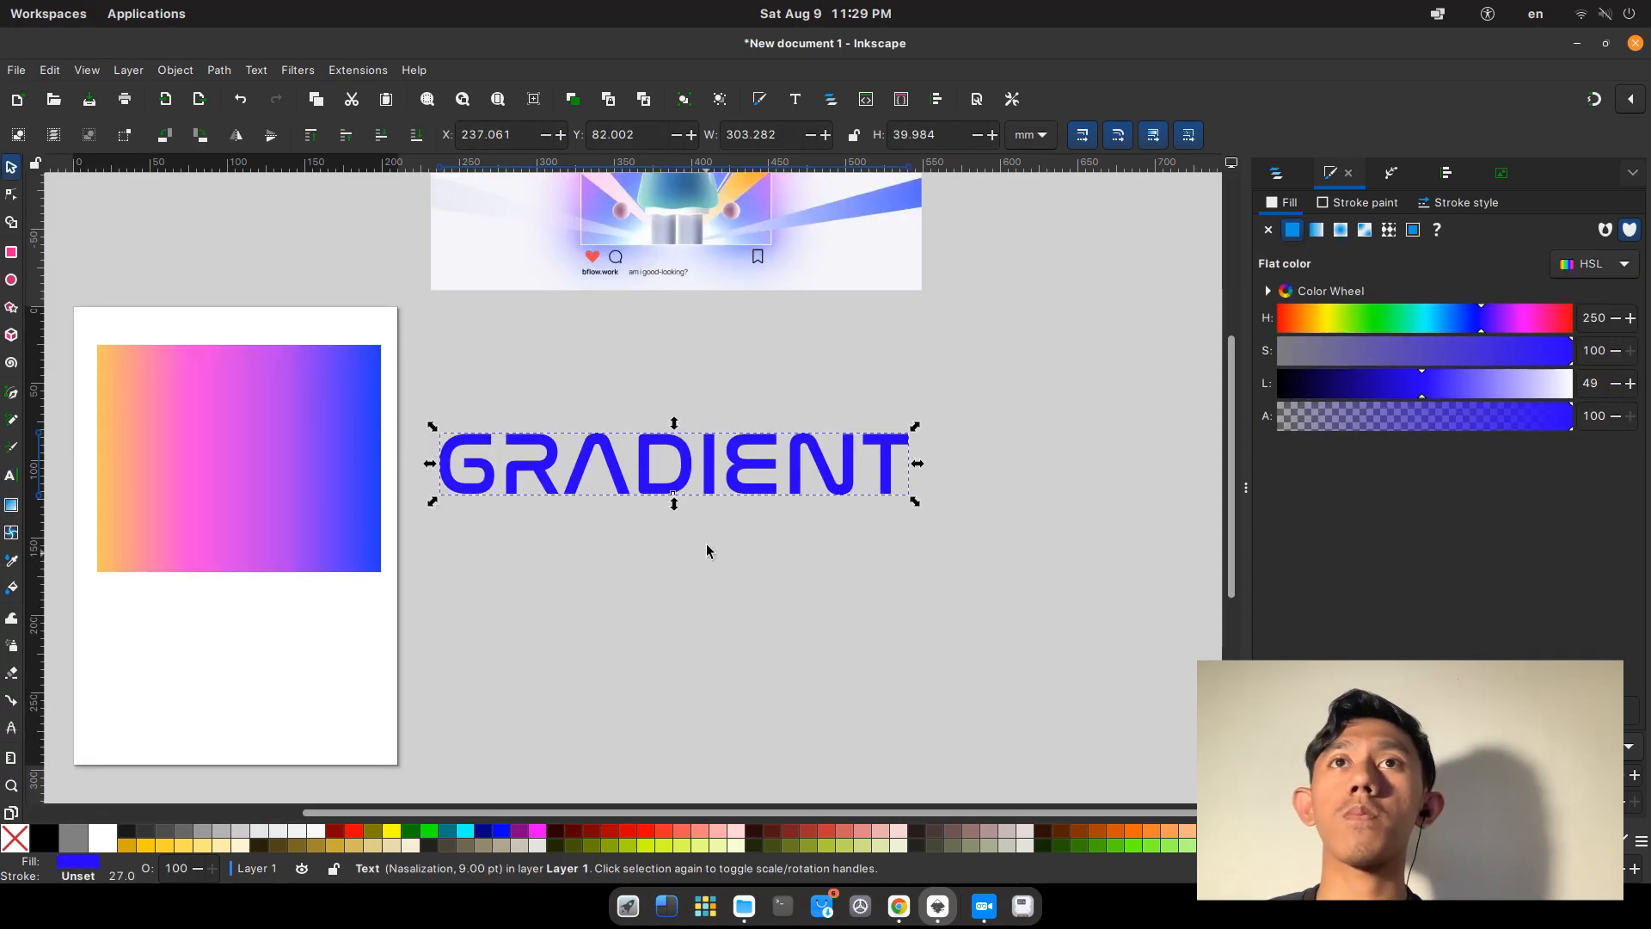
drag(713, 478, 718, 482)
Give the GRADIENT text a linear gradient fill using the rectangle's existing orange, pink, purple and blue gradient.
scroll(403, 582, up, 5)
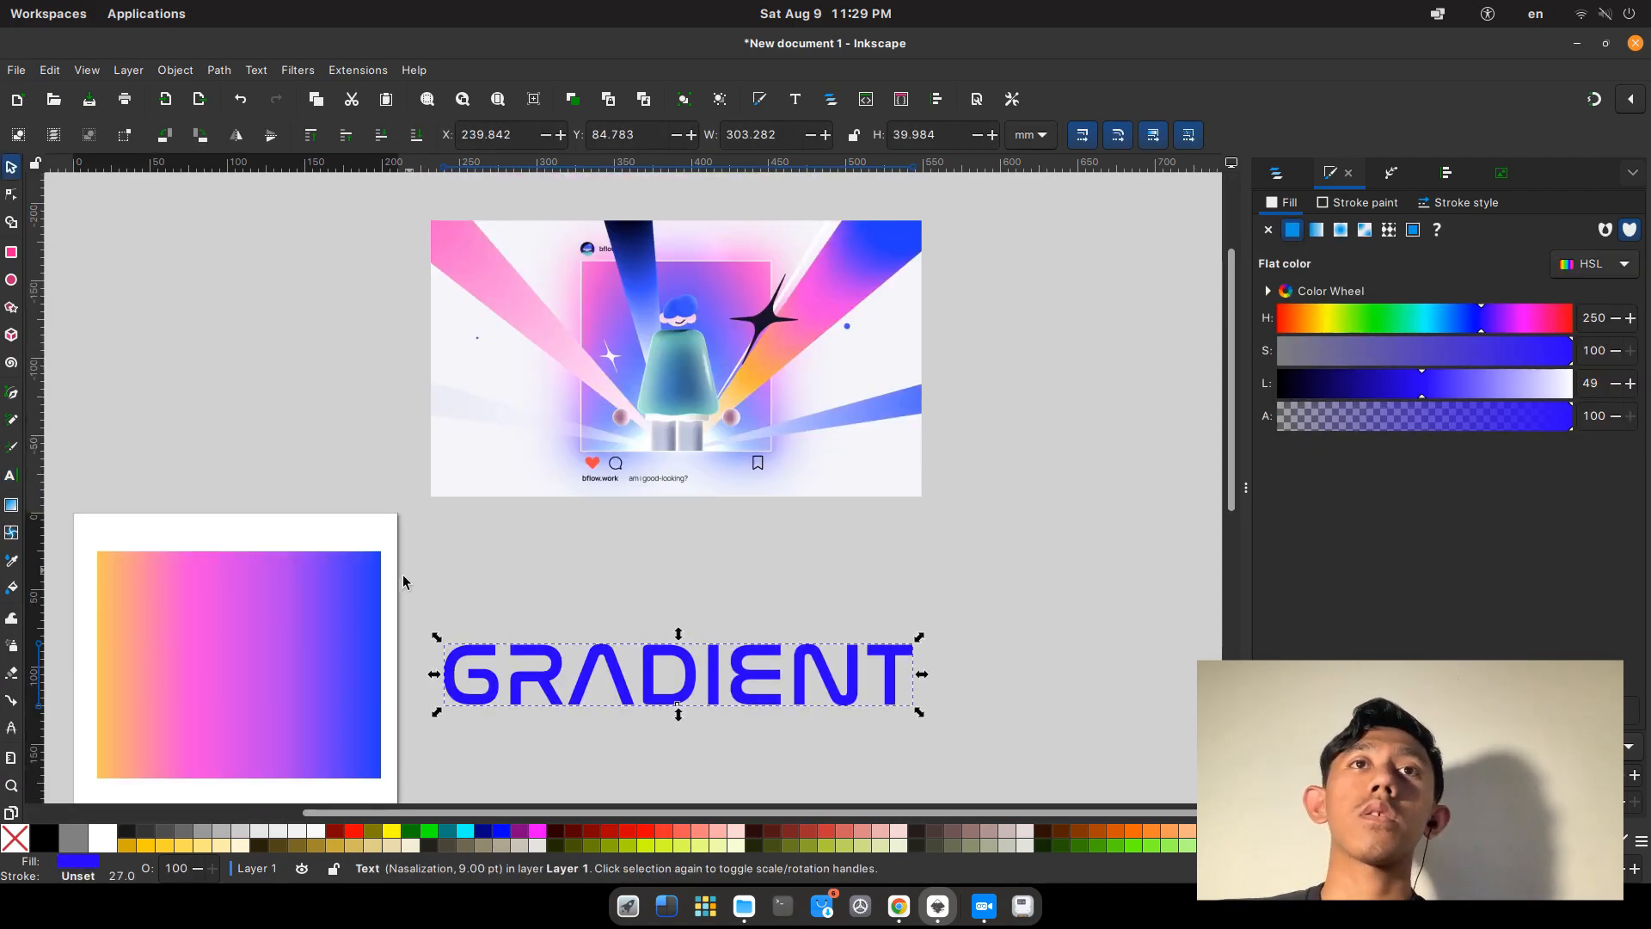
scroll(564, 560, down, 2)
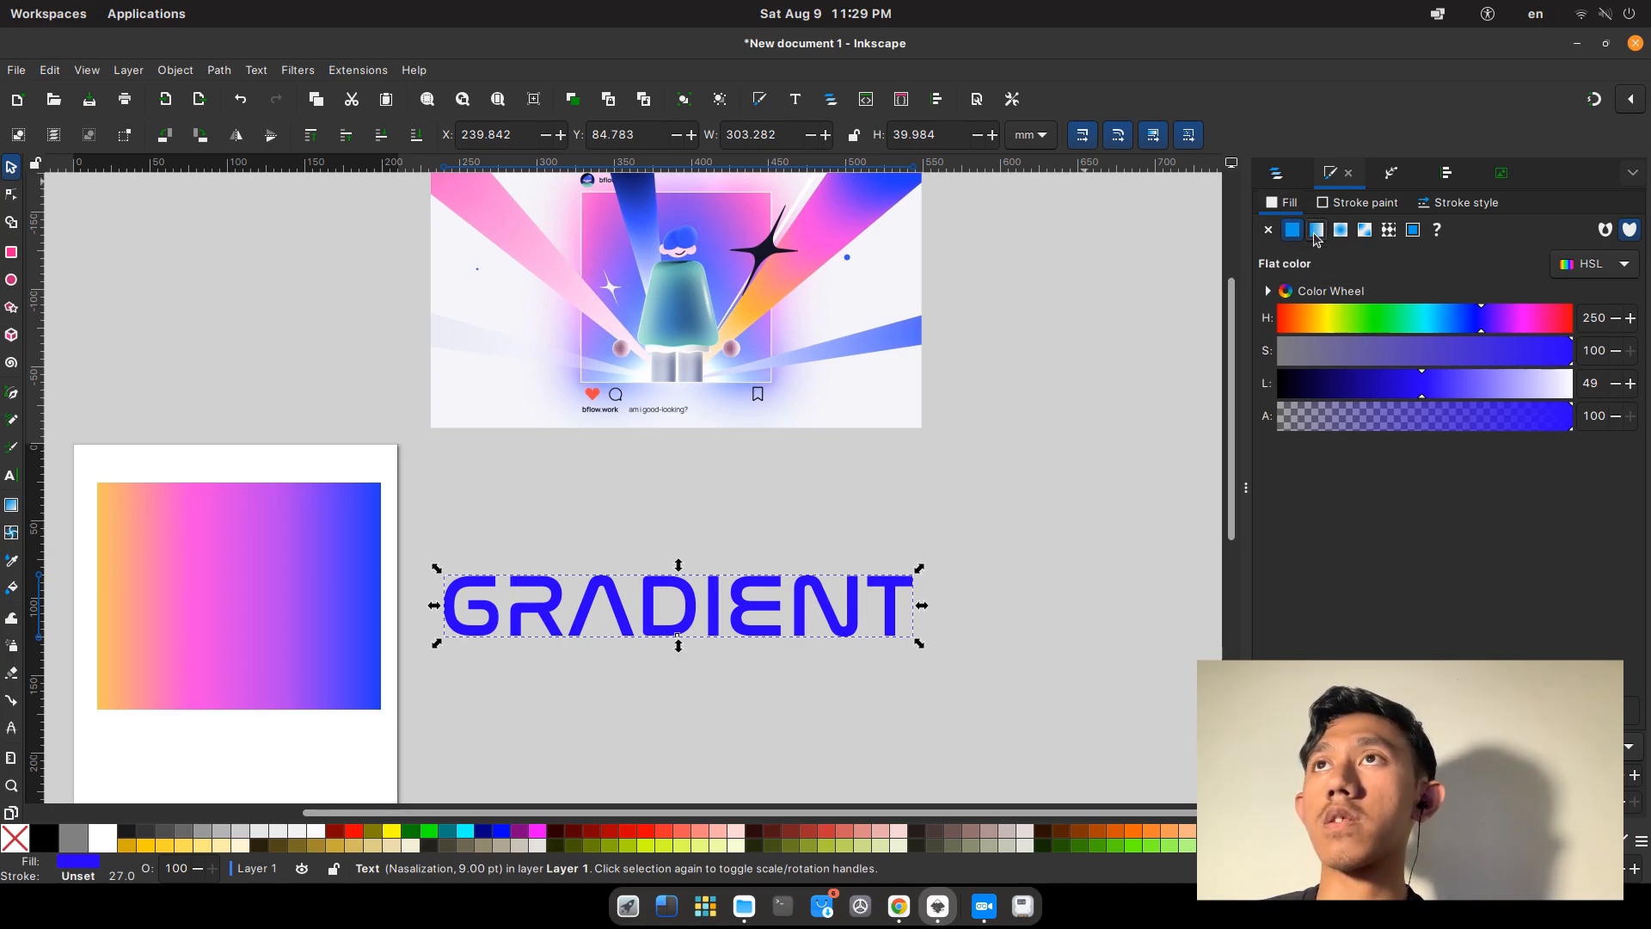
click(1314, 232)
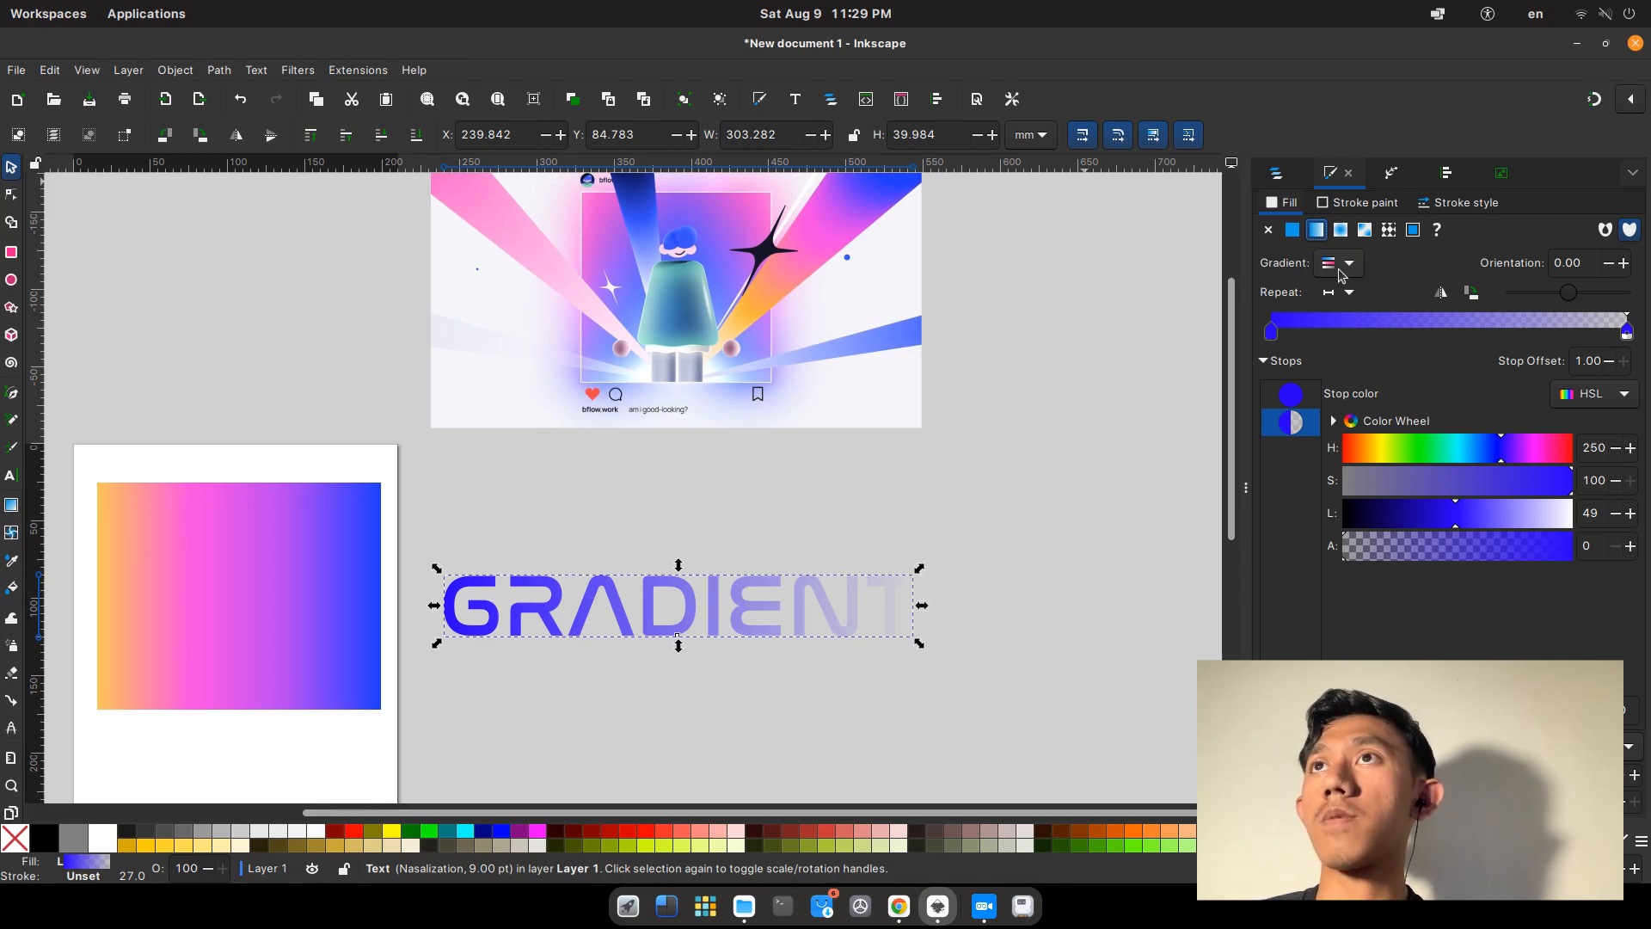
click(1337, 268)
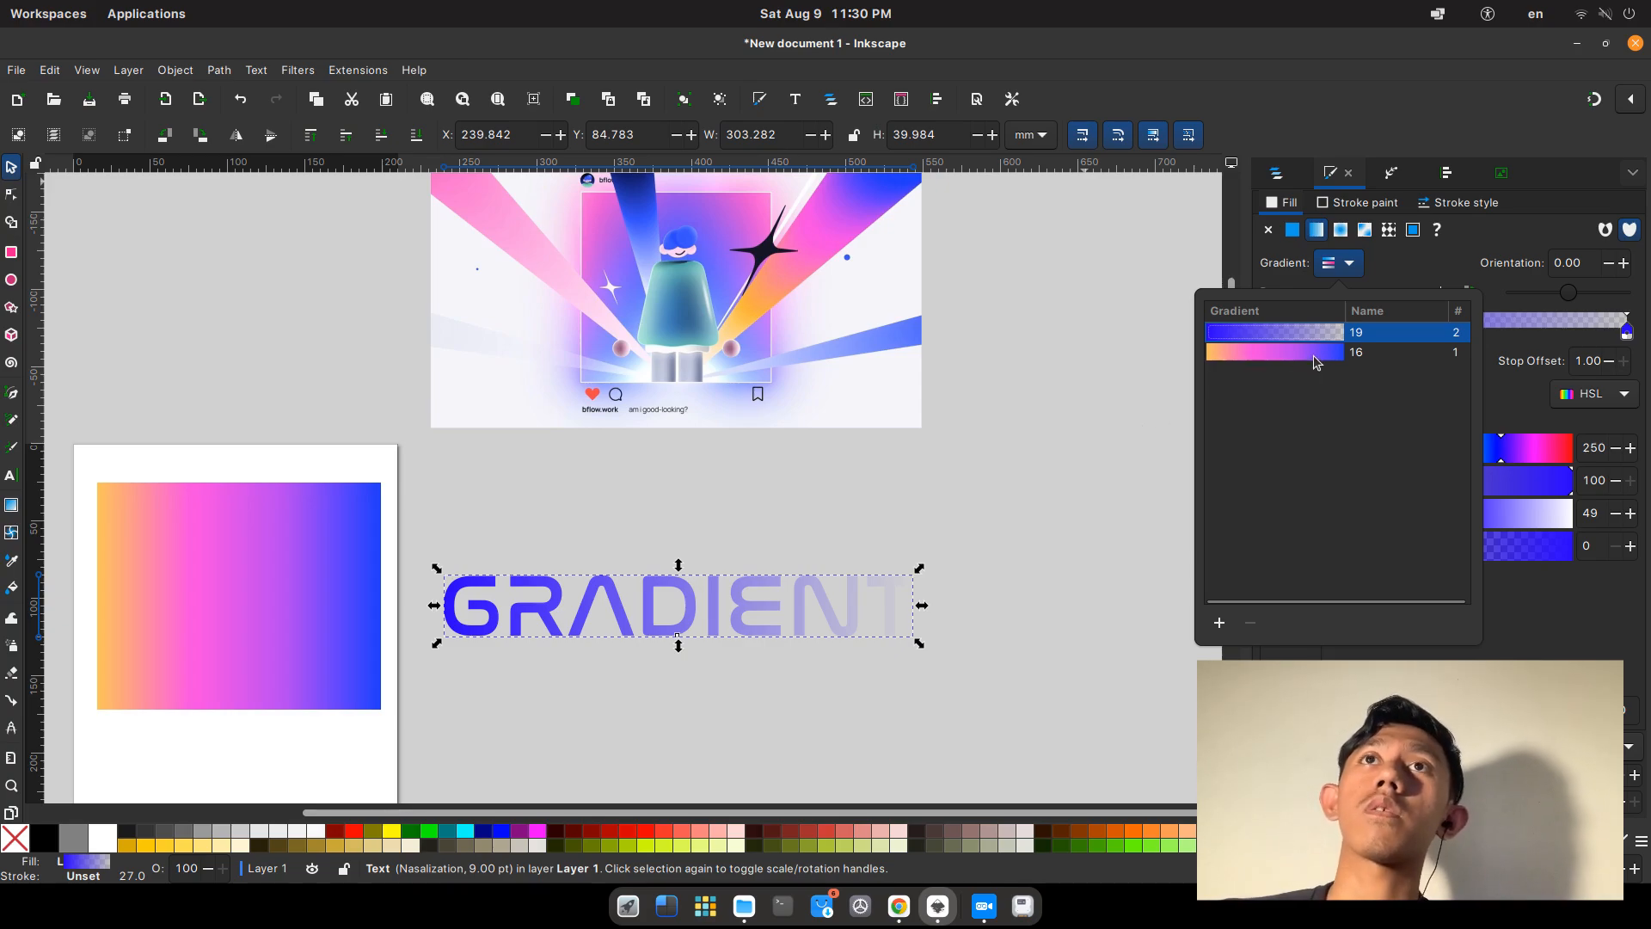
click(1313, 355)
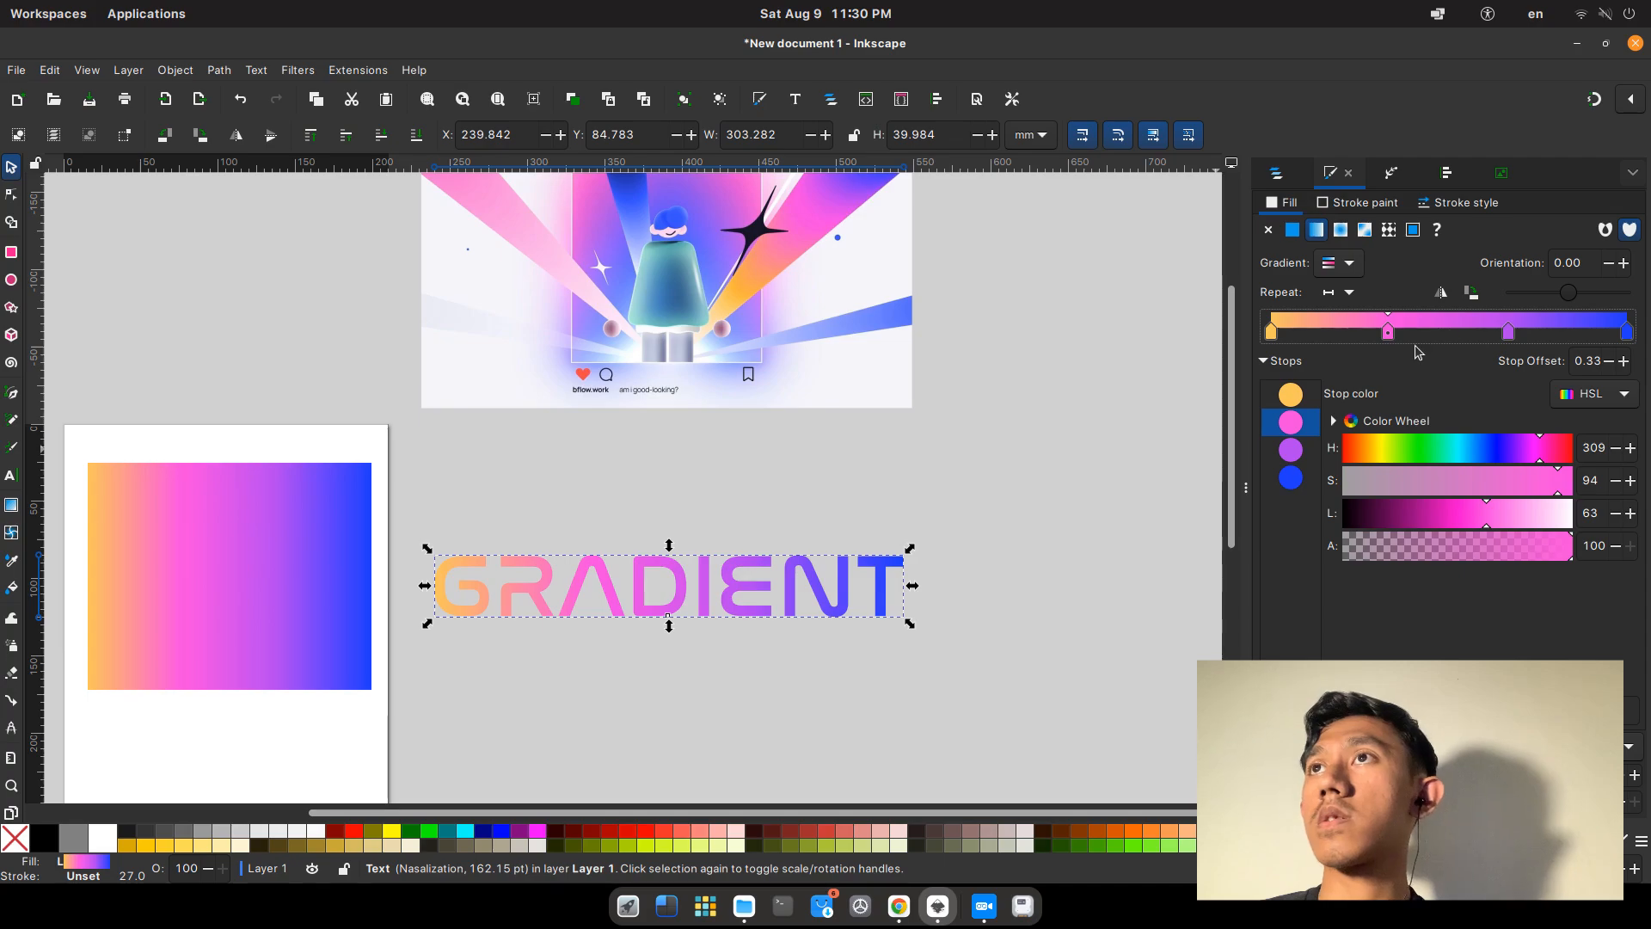
click(1441, 293)
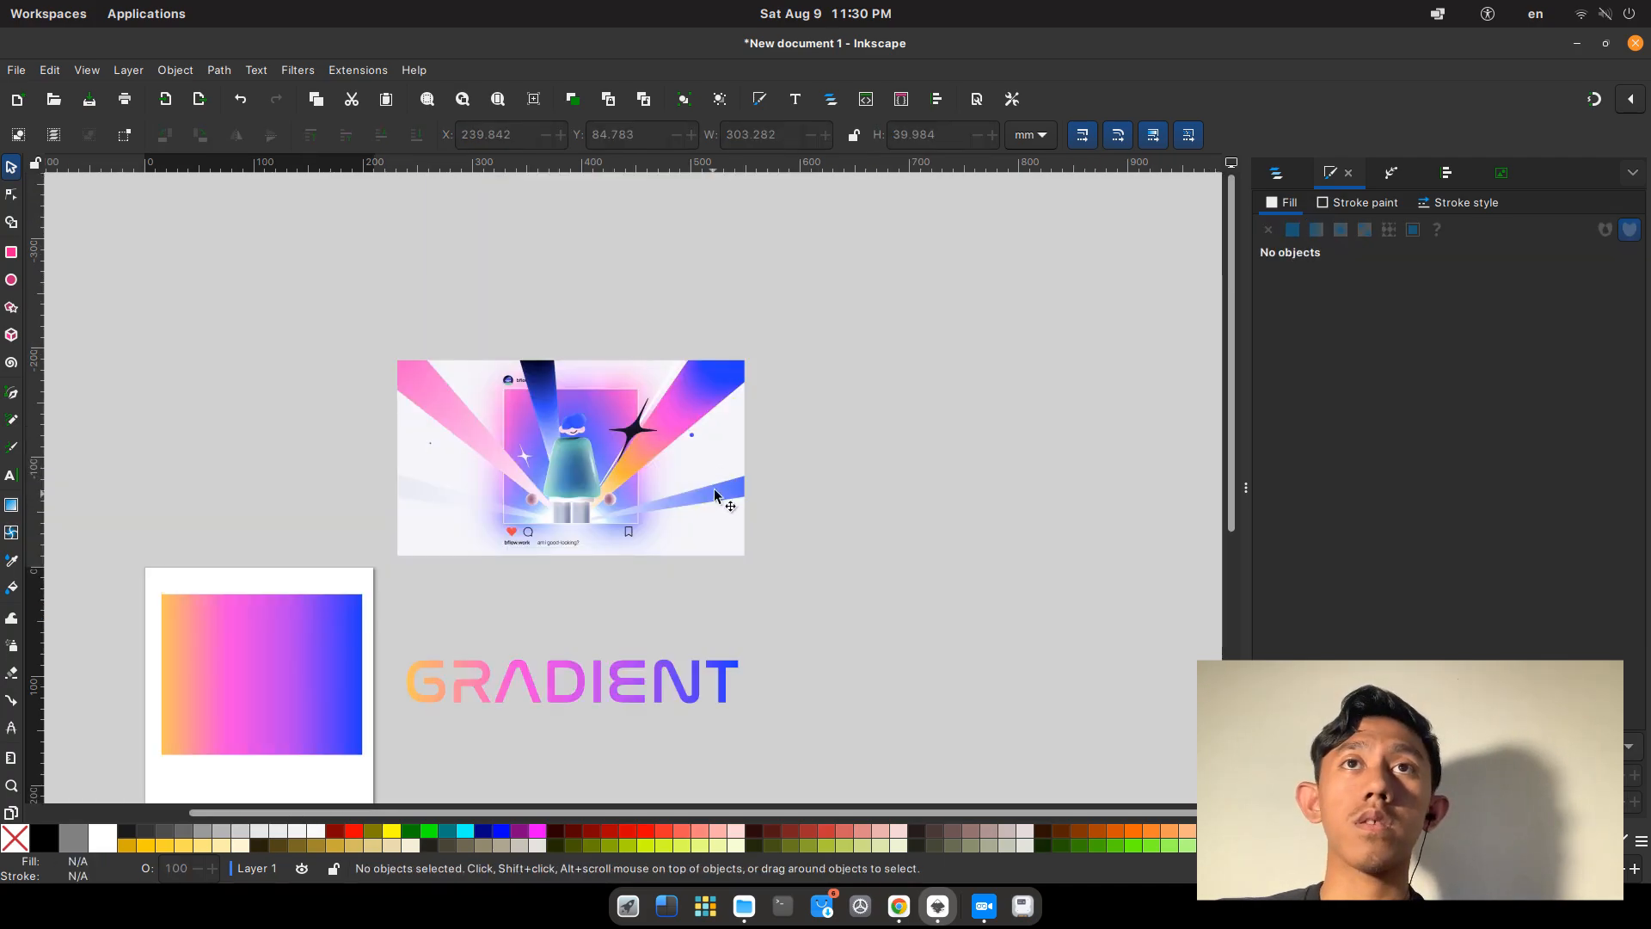
scroll(771, 464, down, 2)
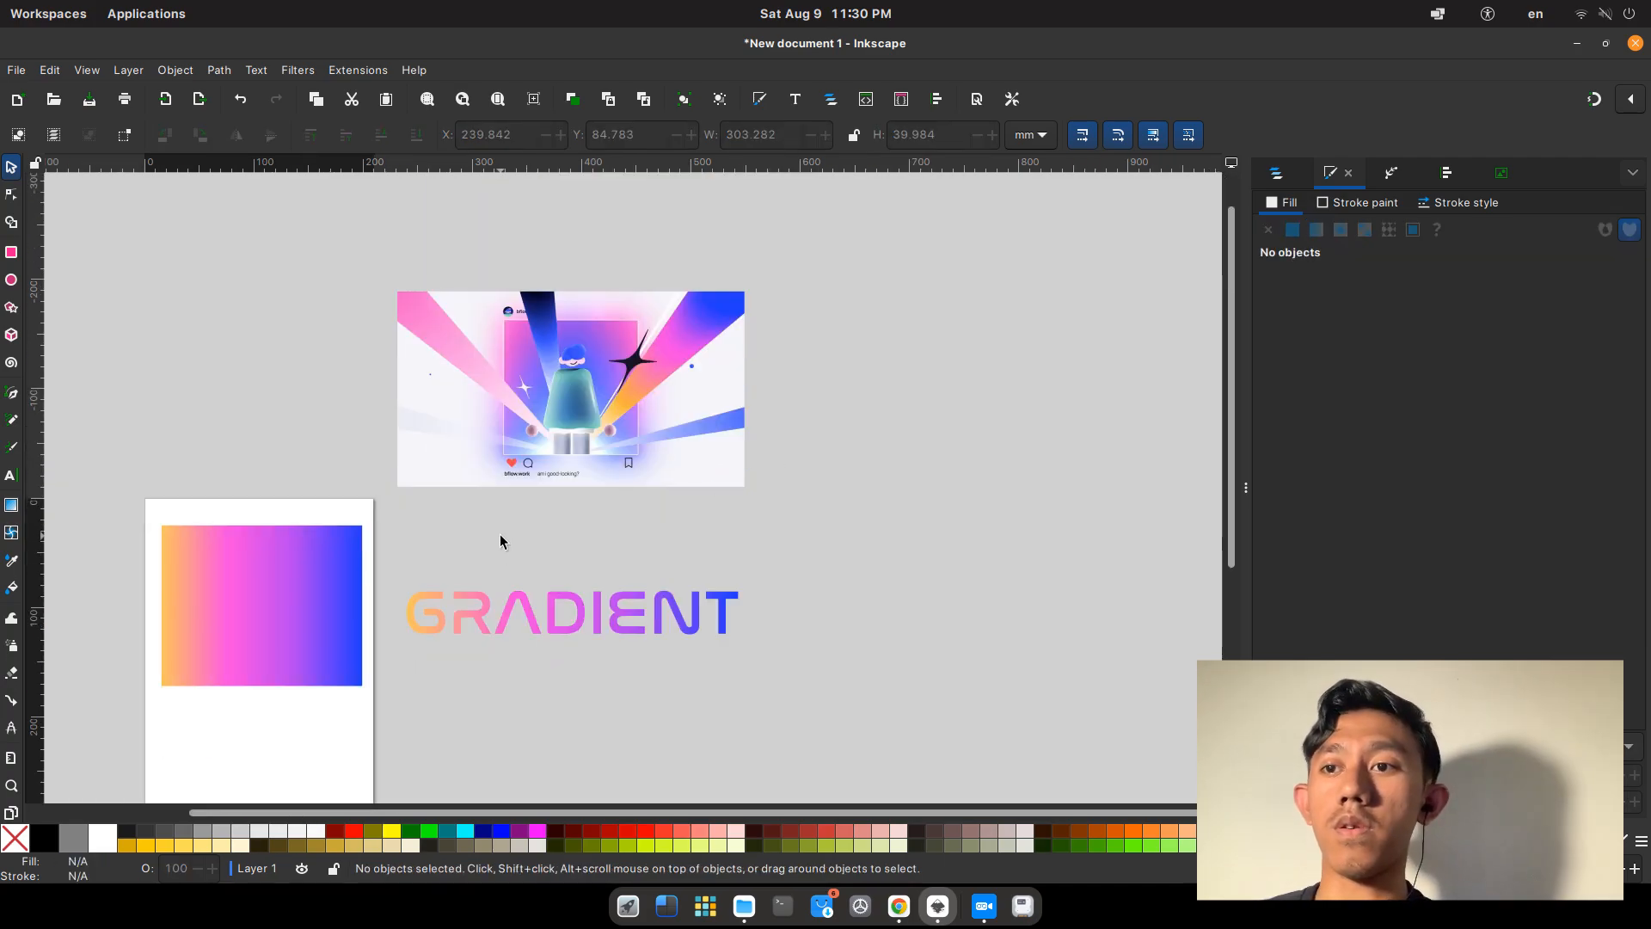